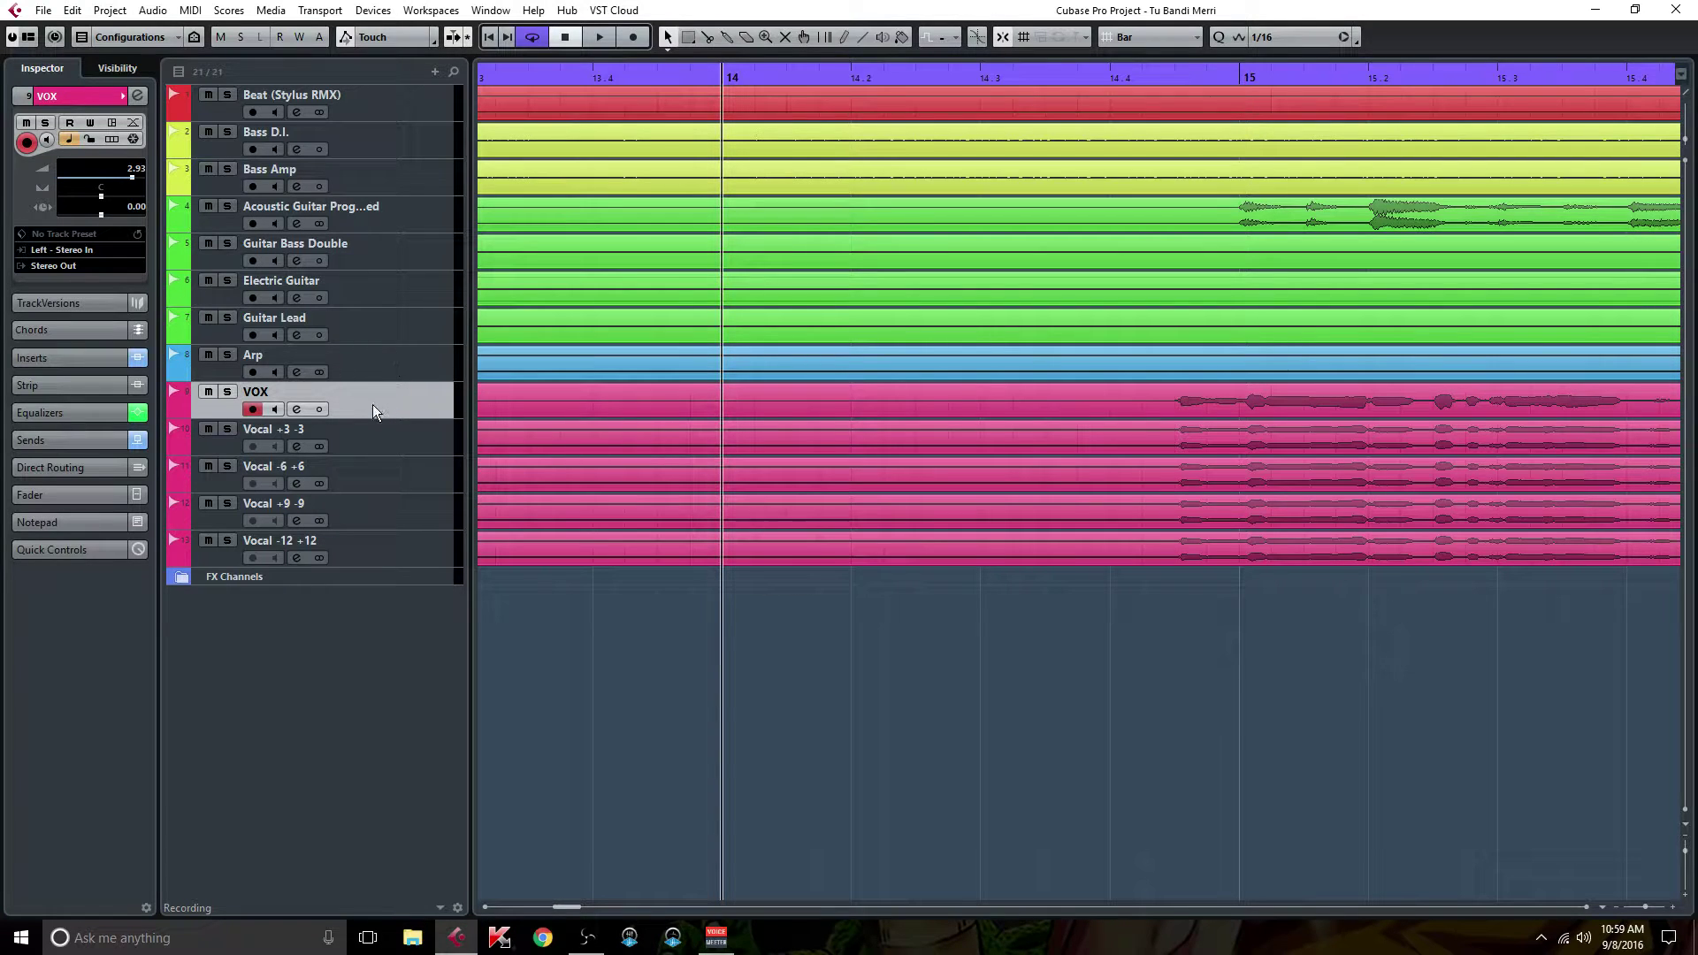
click(400, 446)
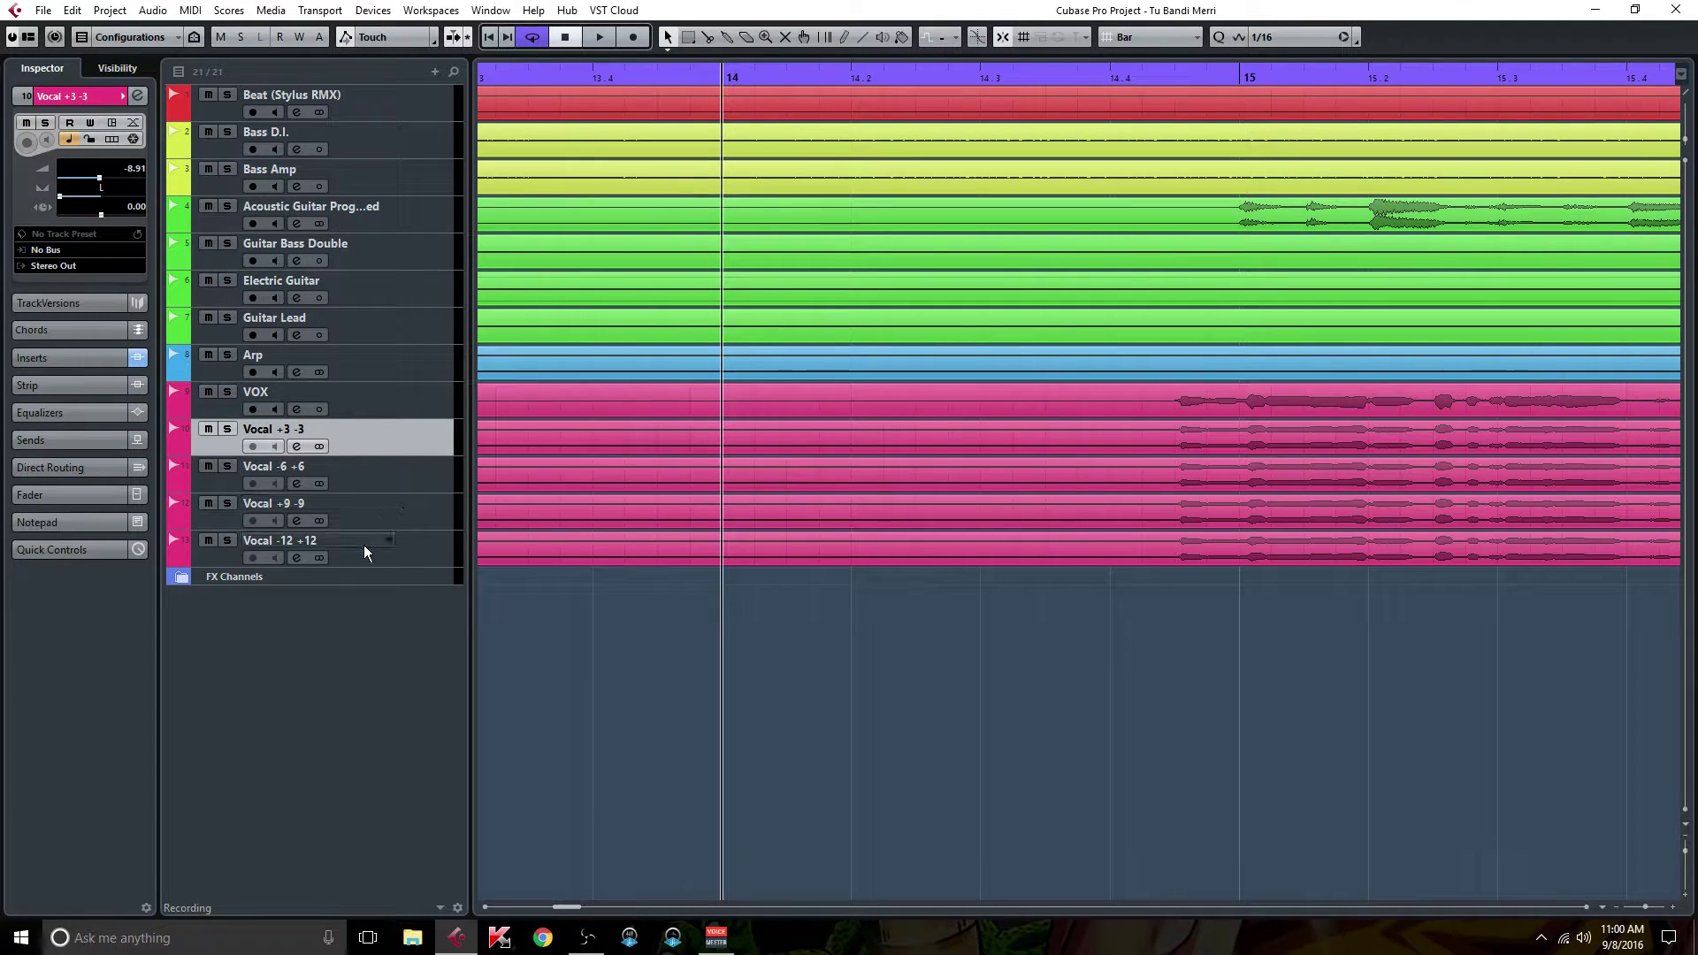
shift+click(405, 545)
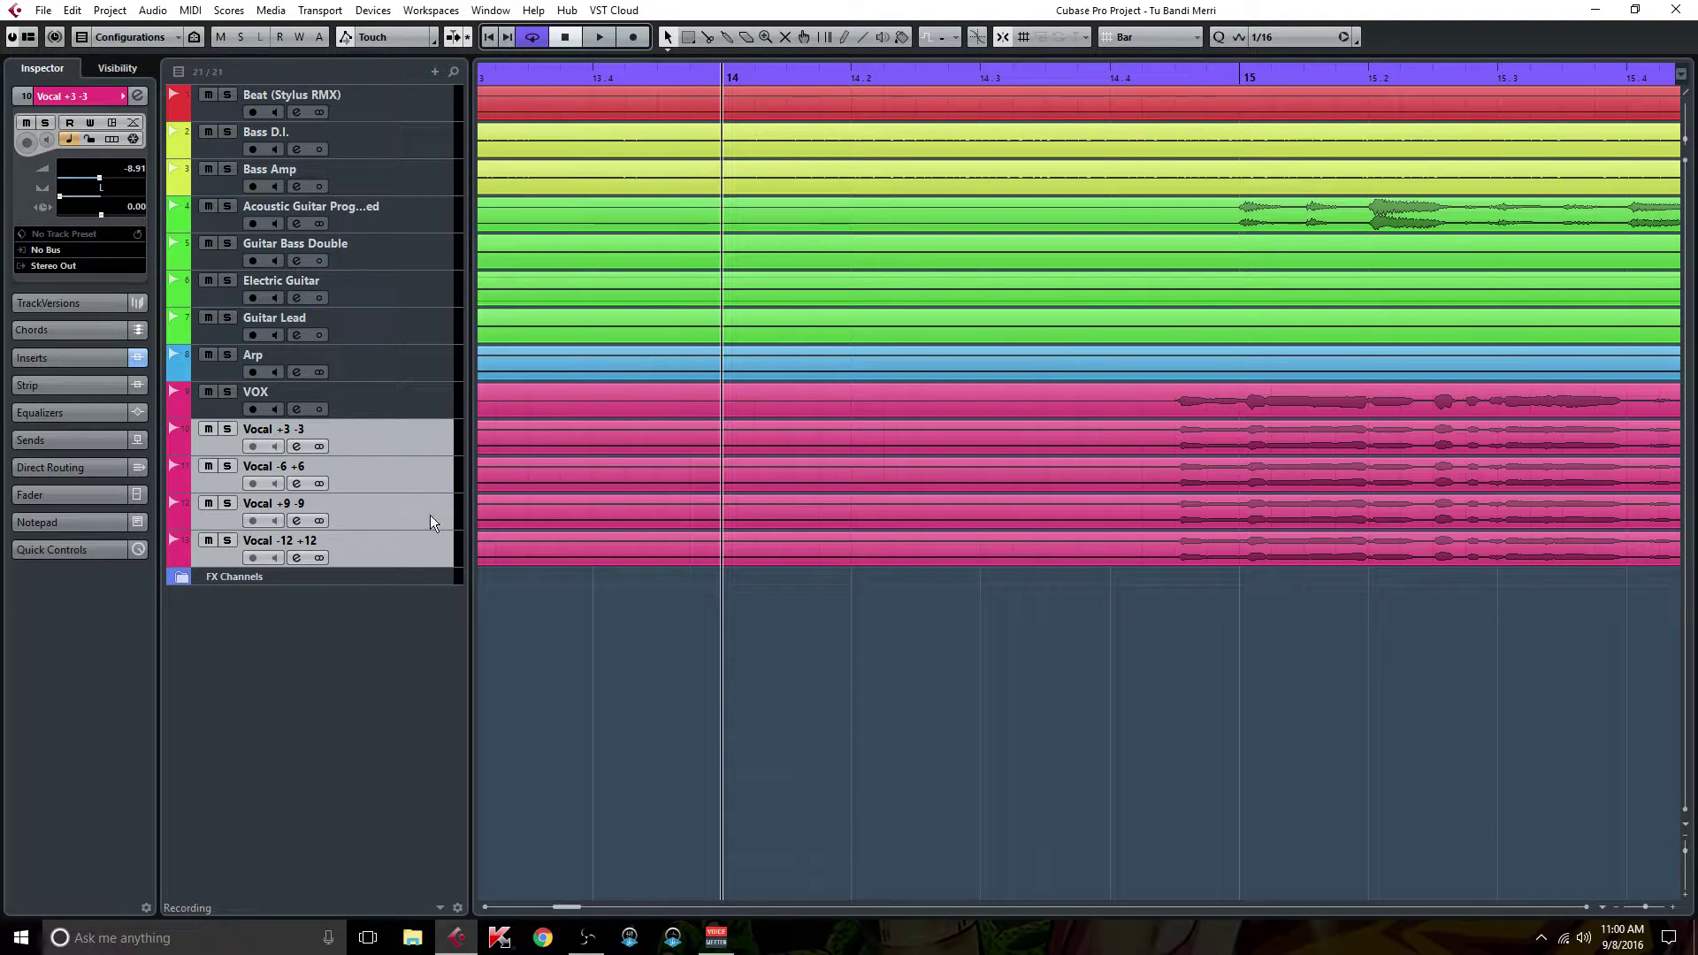
click(389, 405)
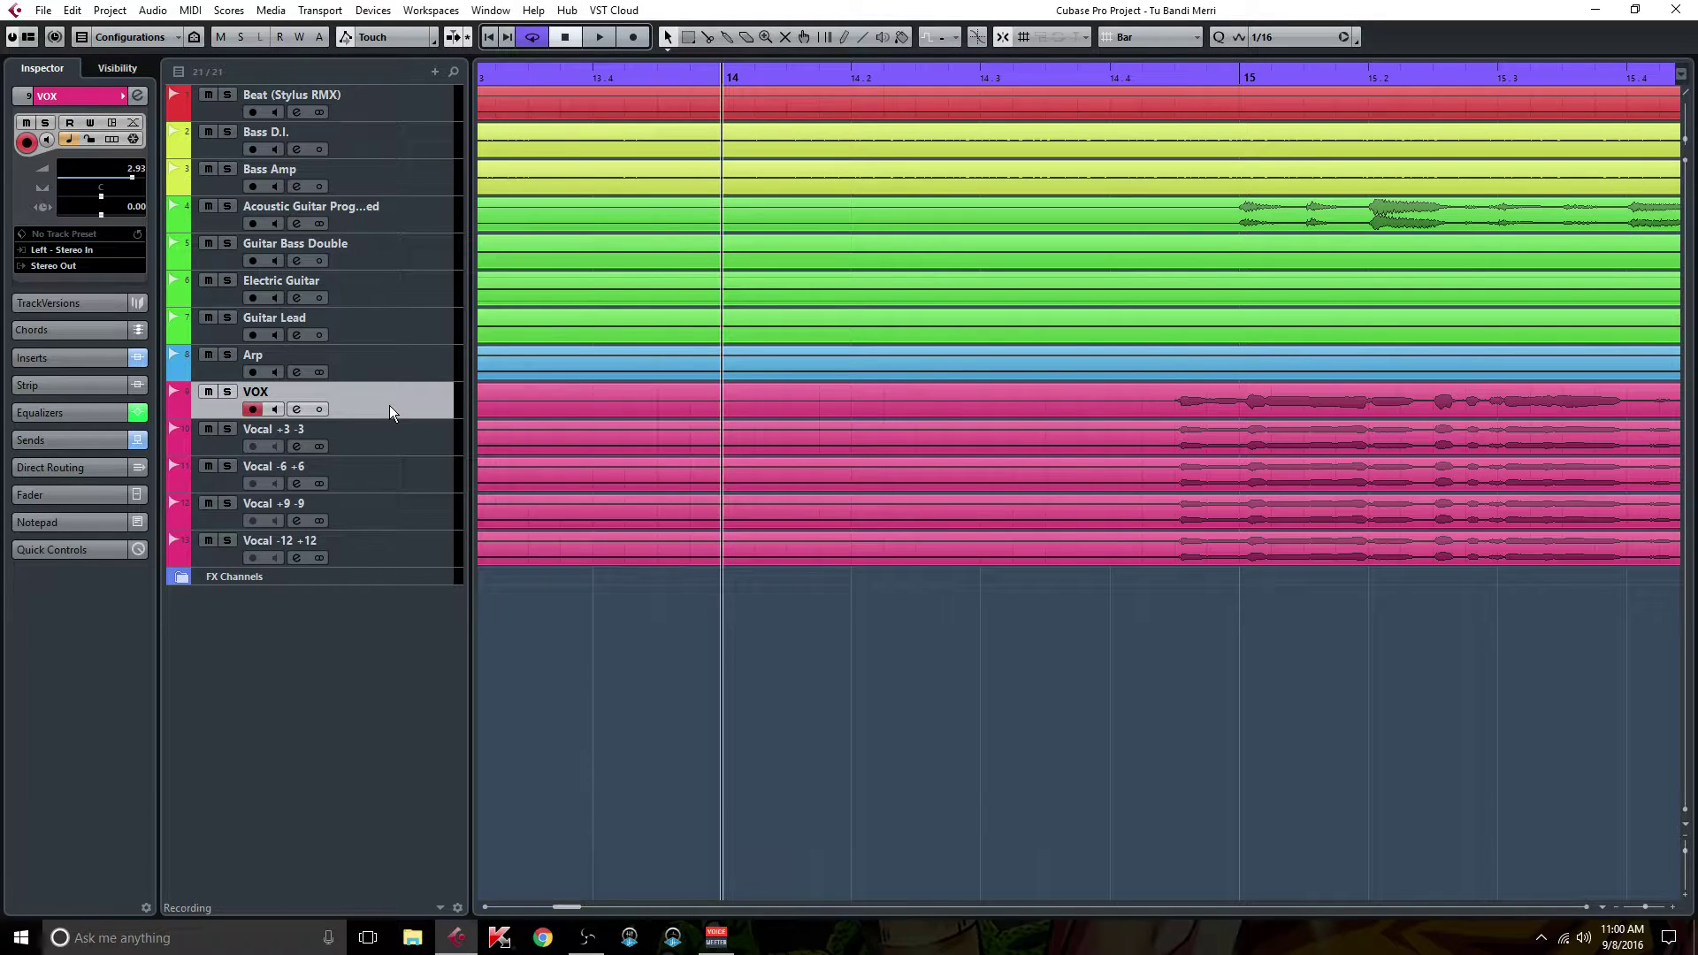
click(1303, 401)
Add a new stereo output bus in the VST Connections
click(373, 10)
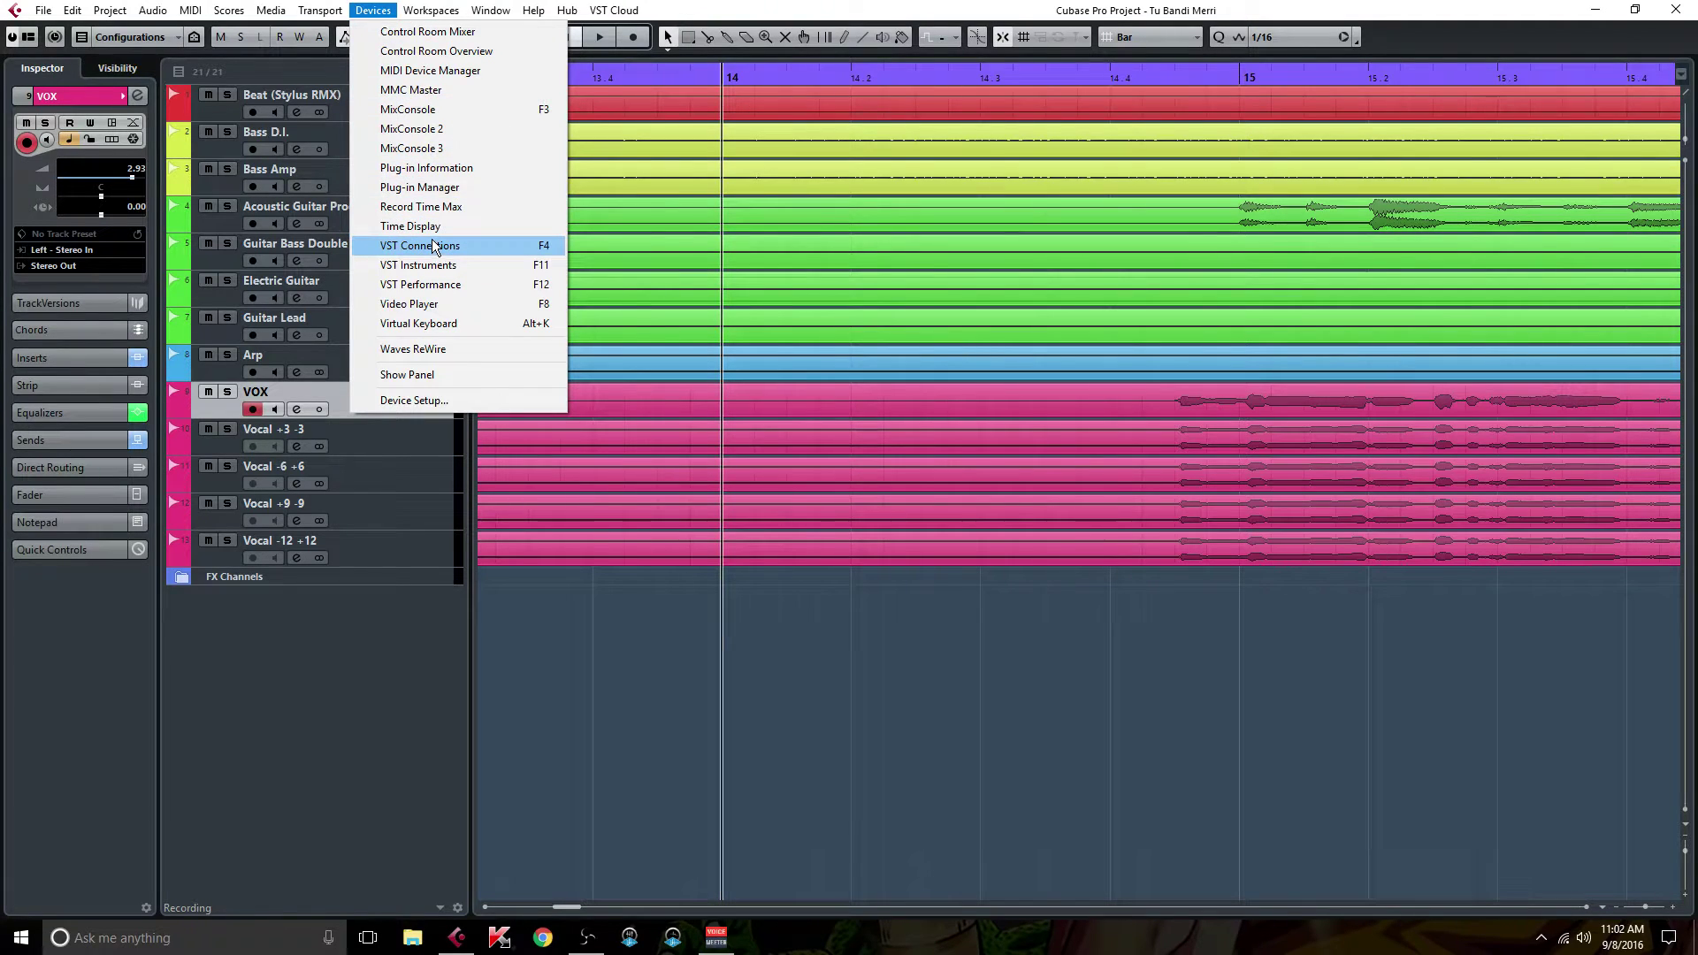
click(546, 250)
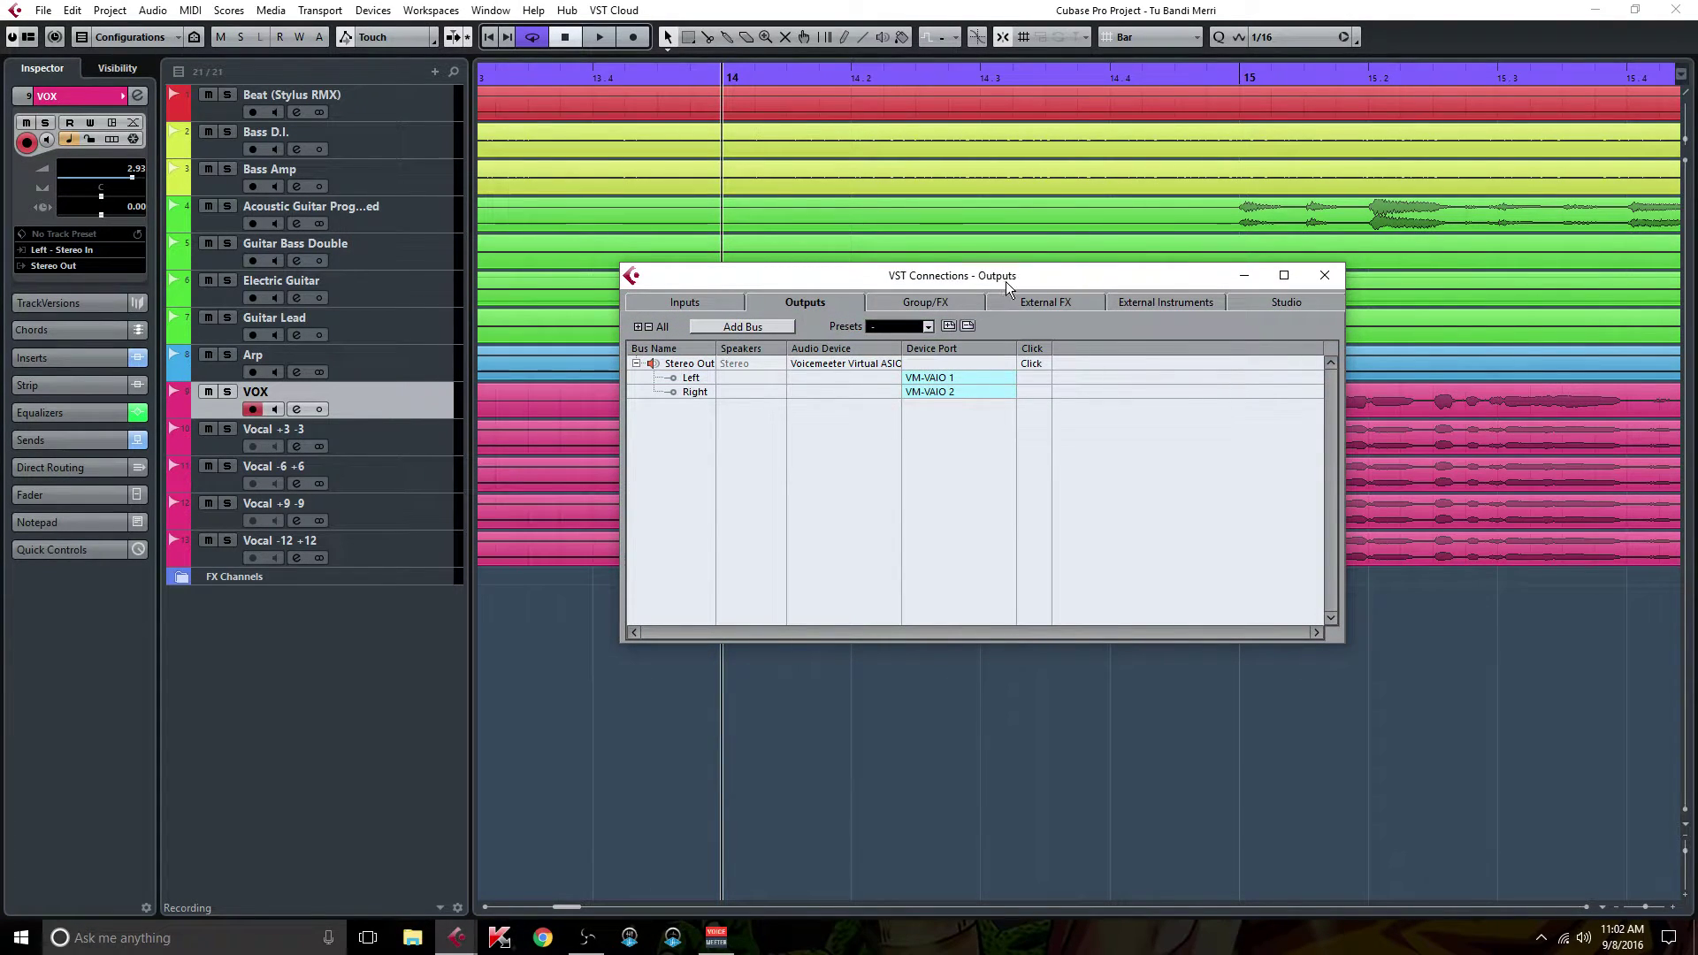
right_click(678, 442)
mouse_move(754, 482)
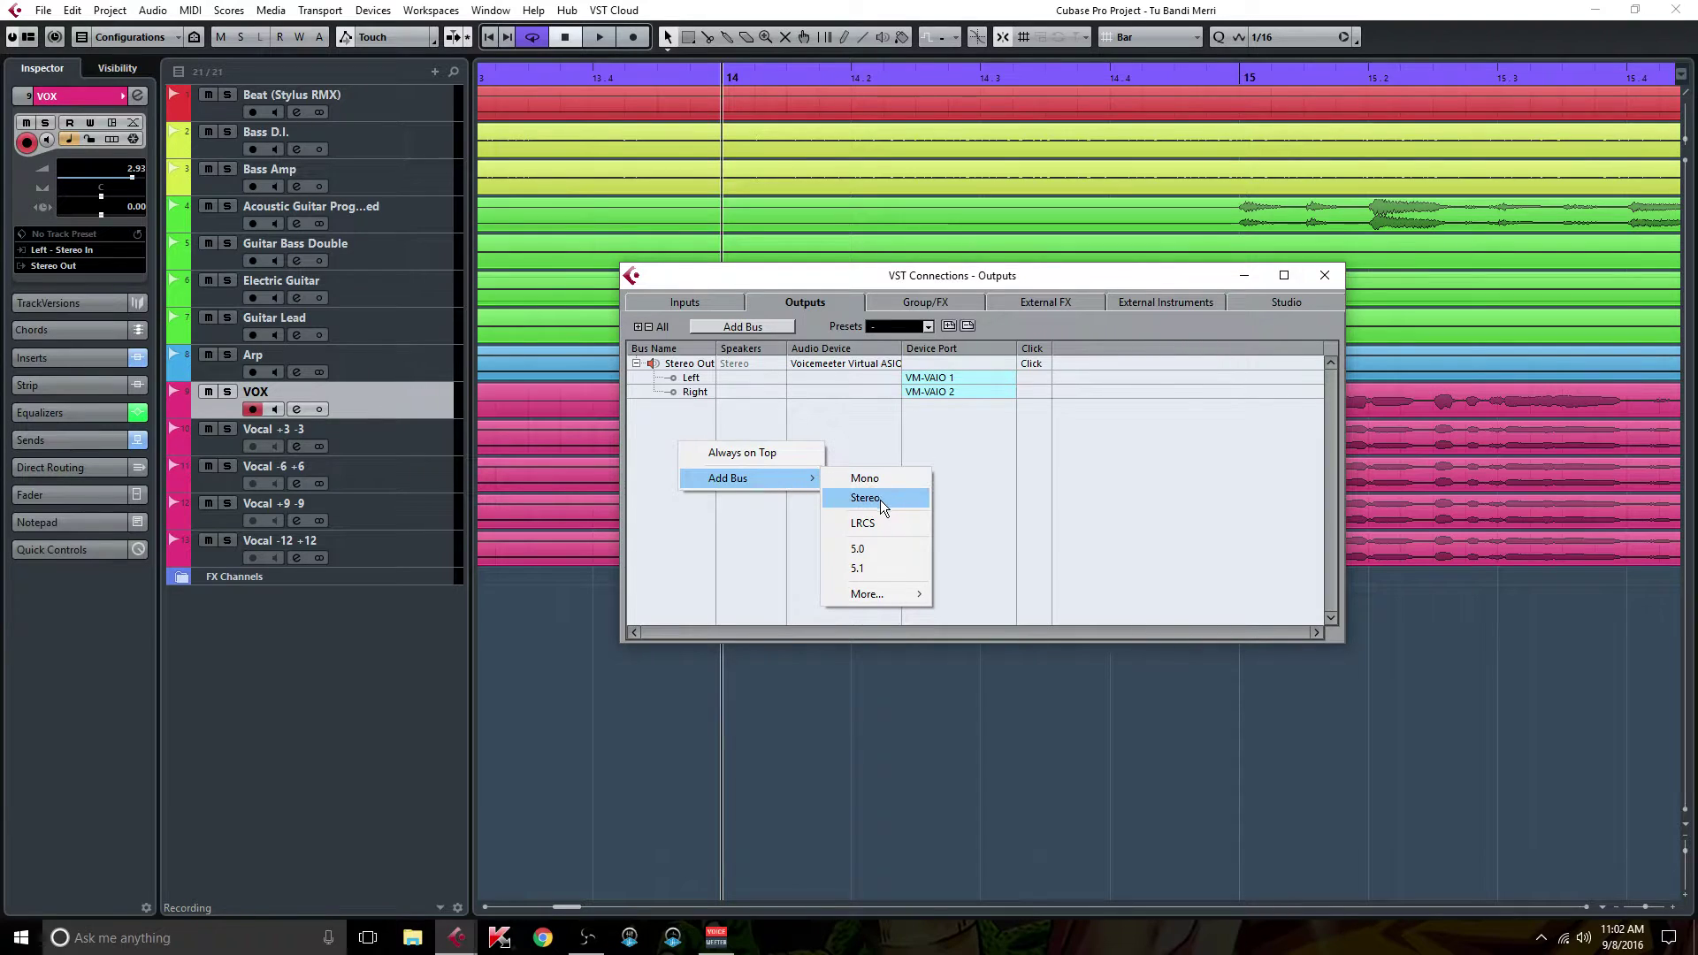
click(880, 501)
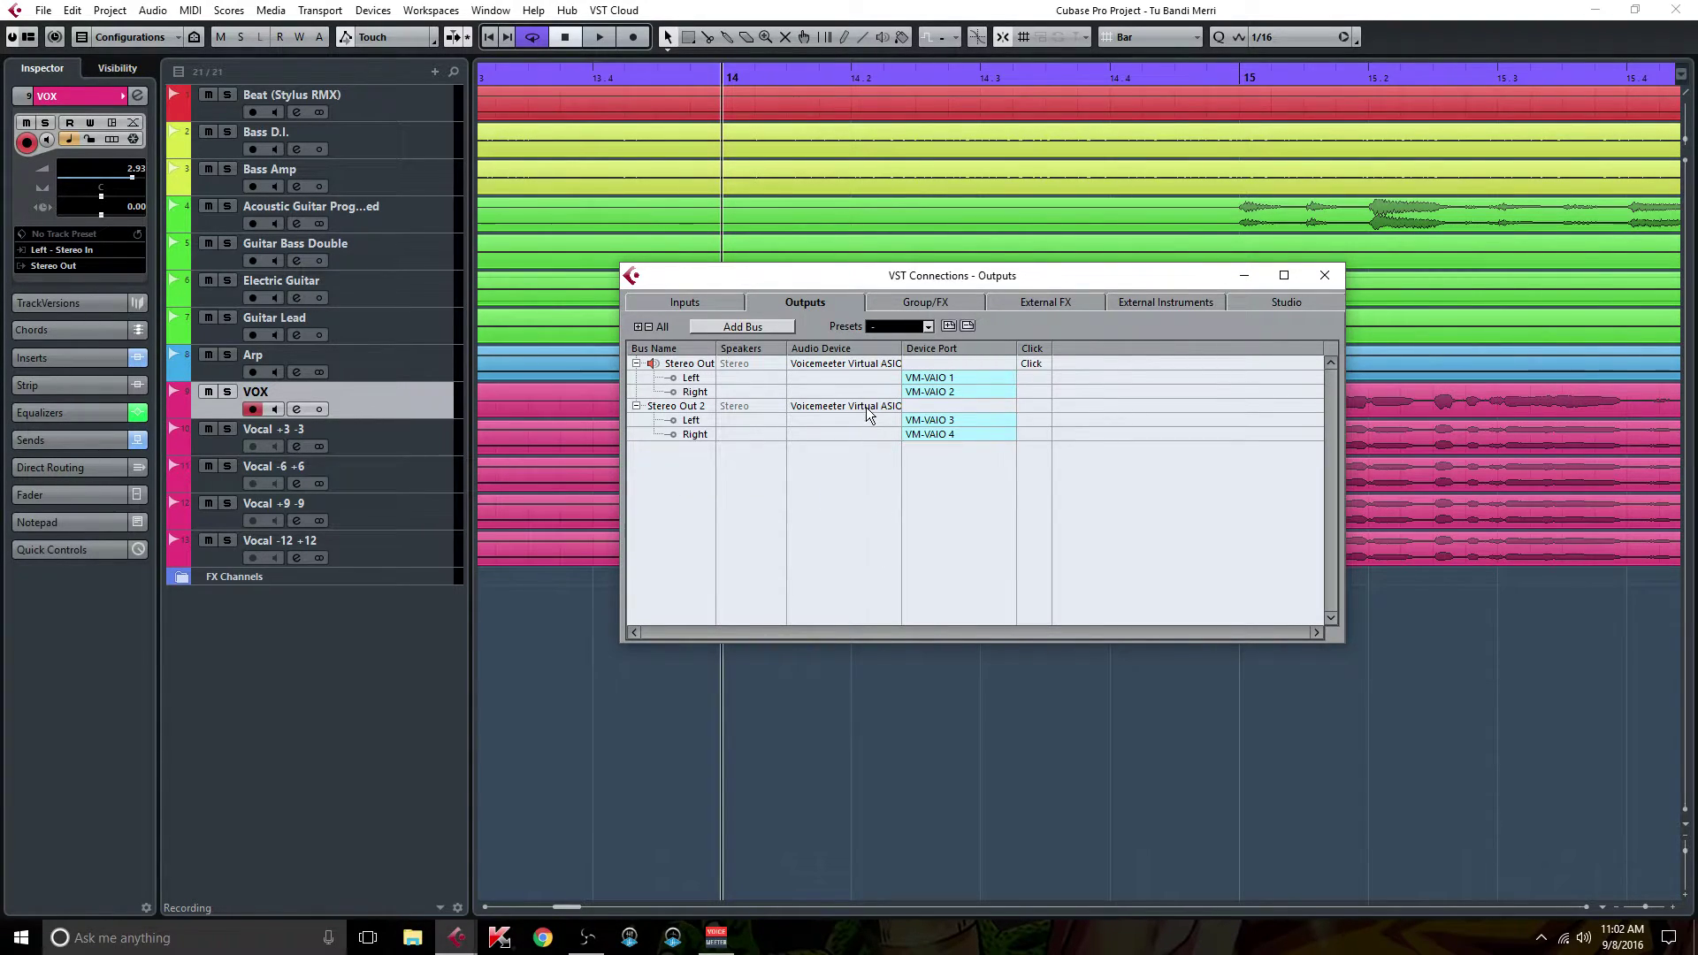
Set the audio device of the Stereo Out 2 bus to Not Connected and close the VST Connections
click(867, 412)
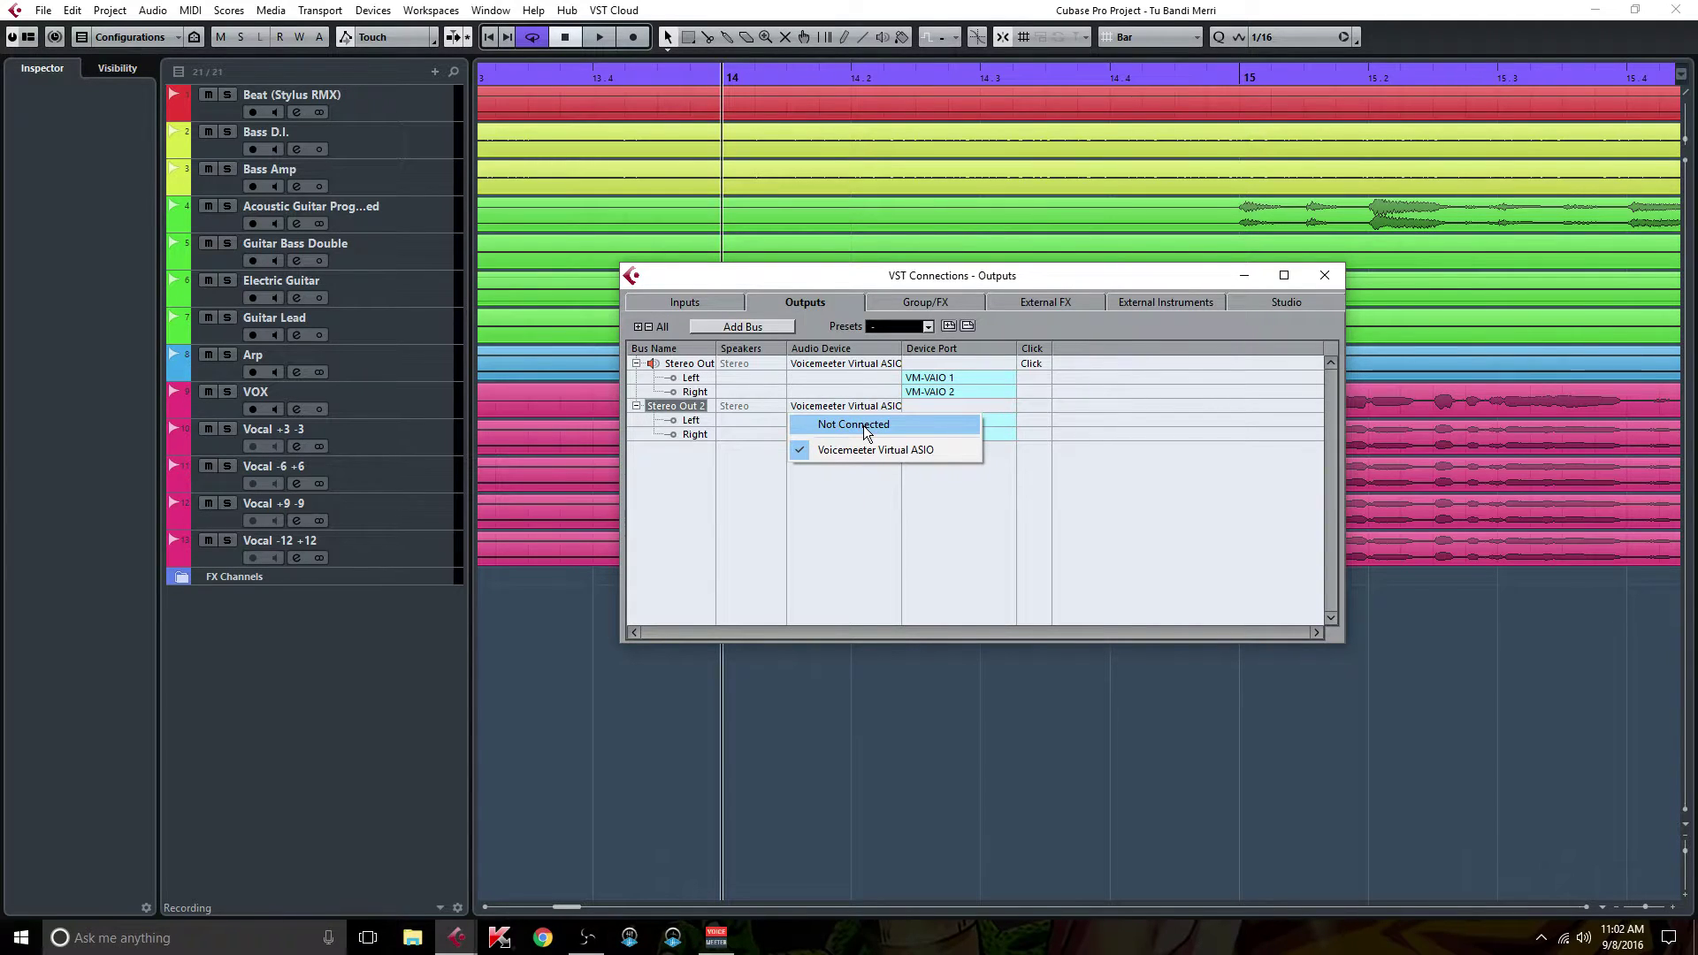
click(864, 426)
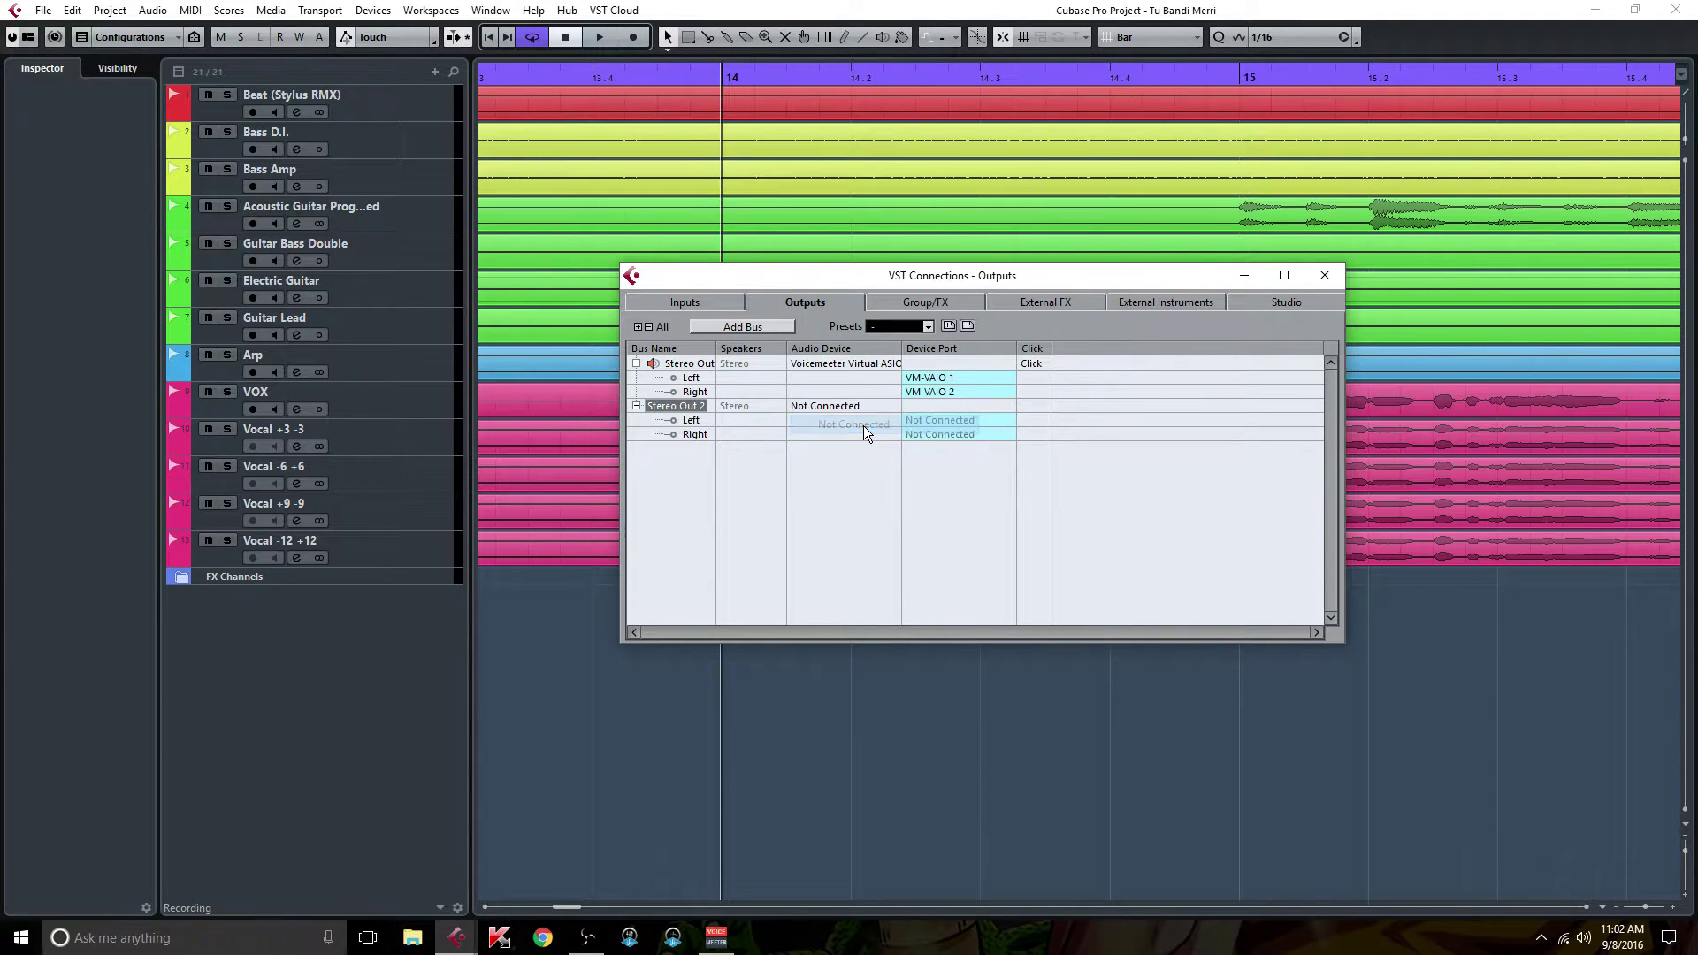
click(1330, 275)
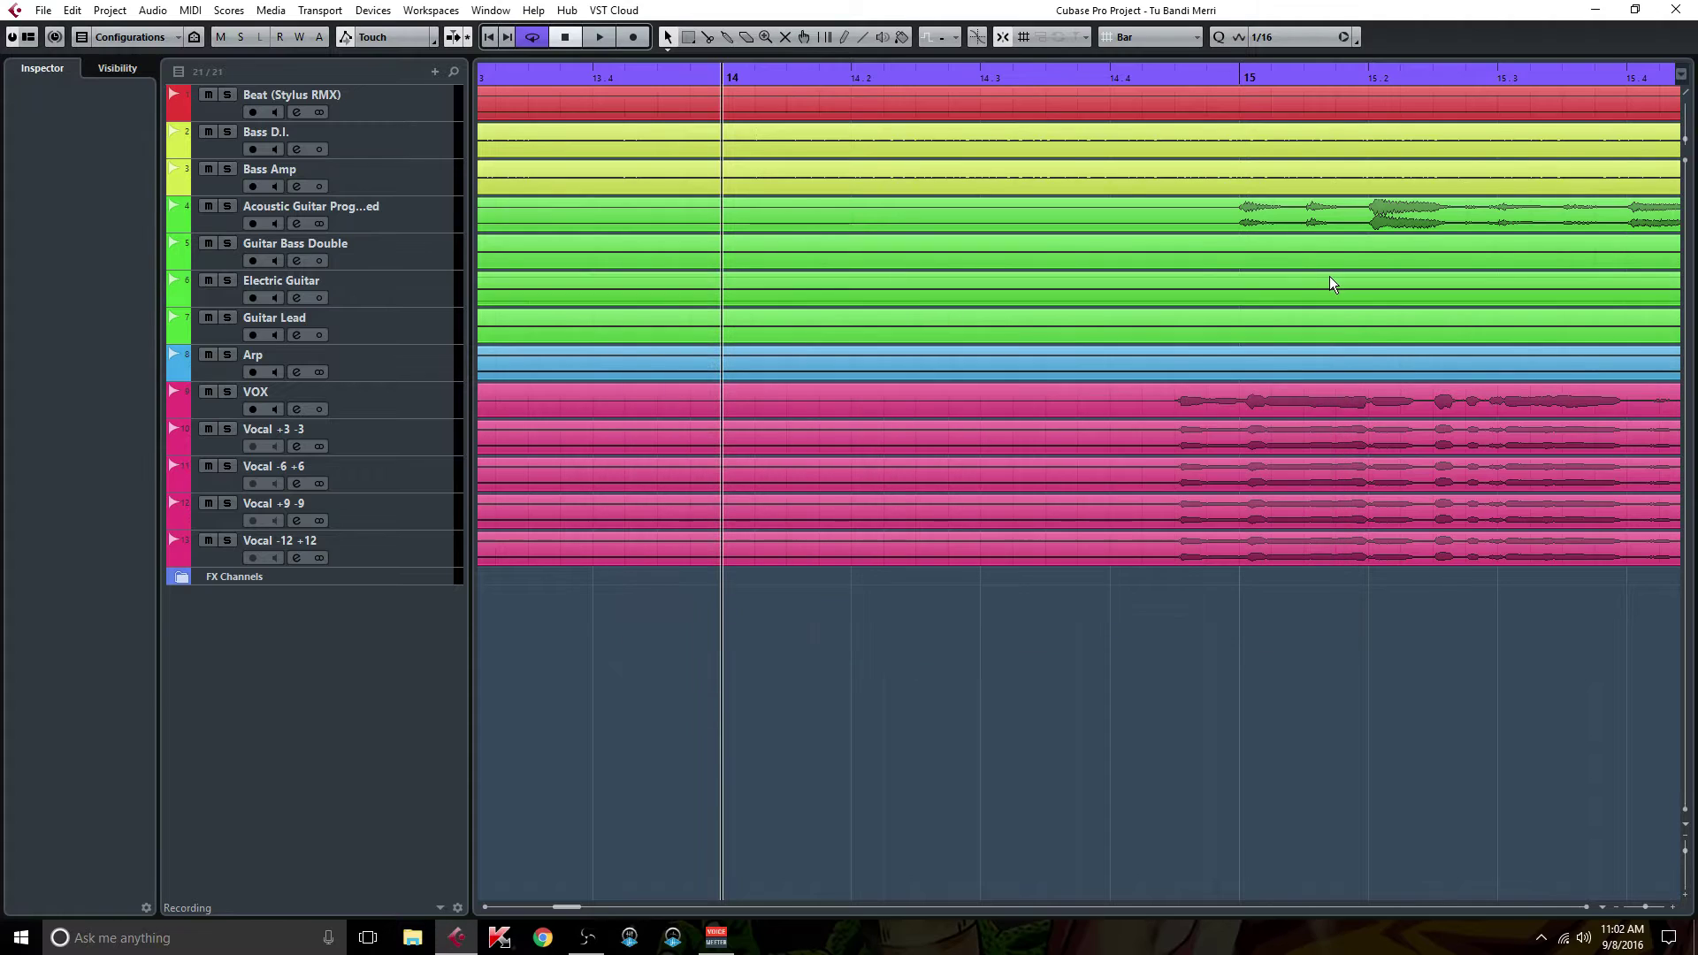
Route the output of the VOX track to Stereo Out 2
click(395, 408)
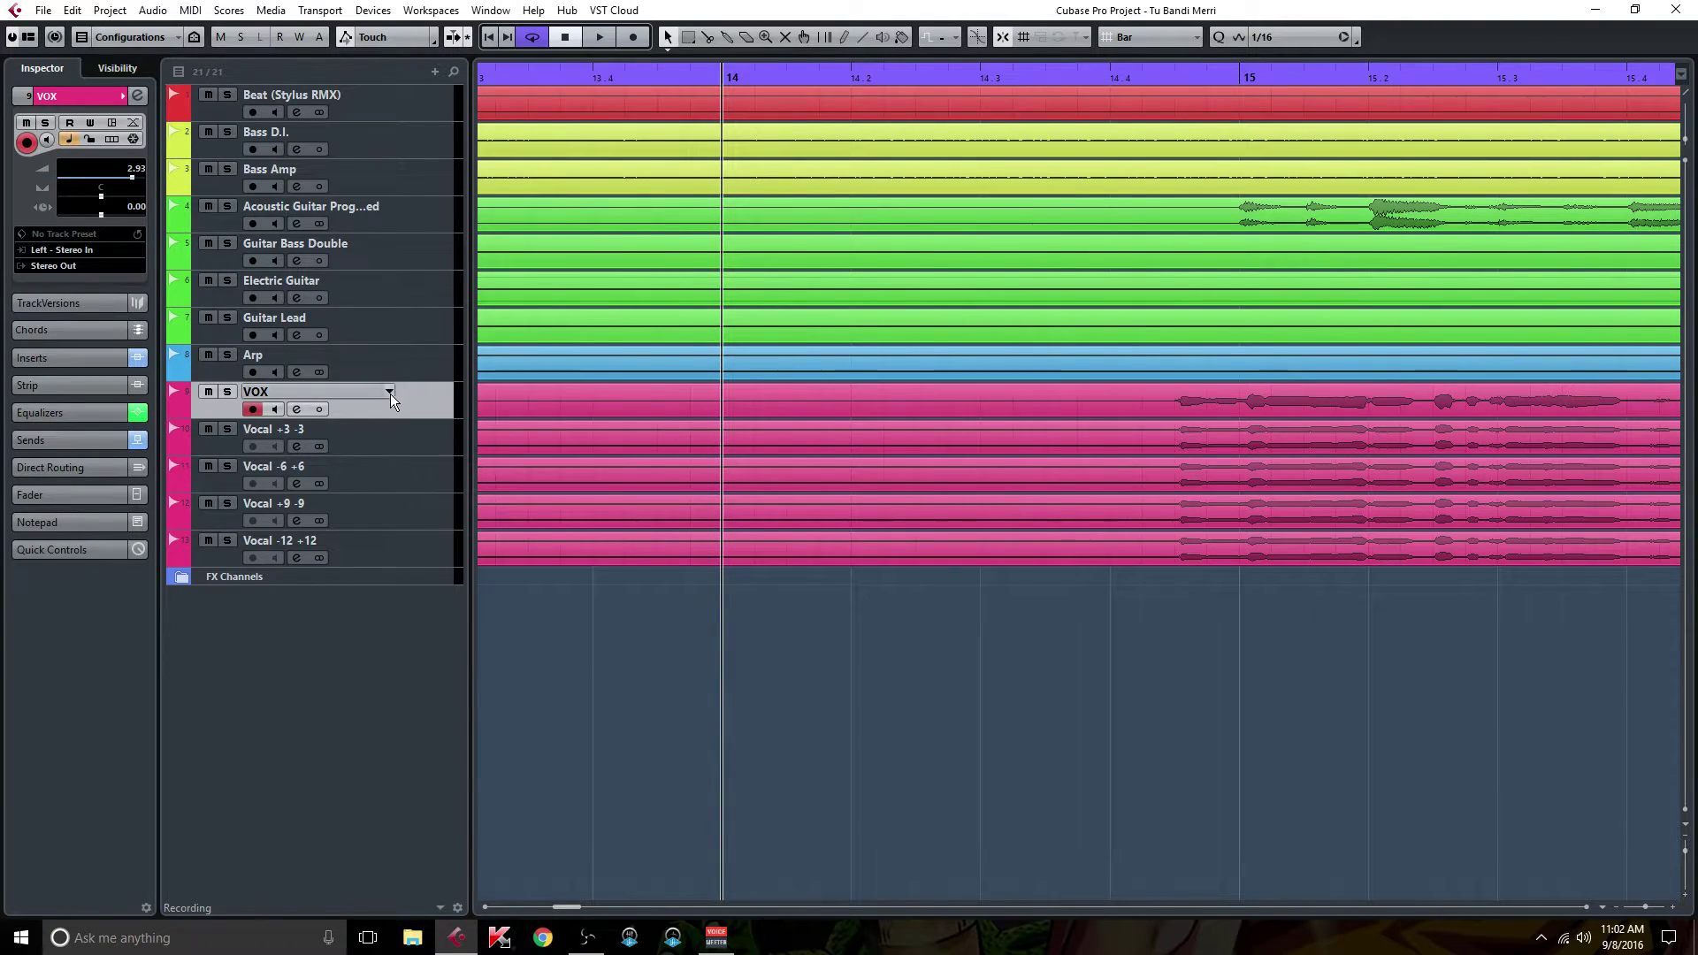
click(55, 265)
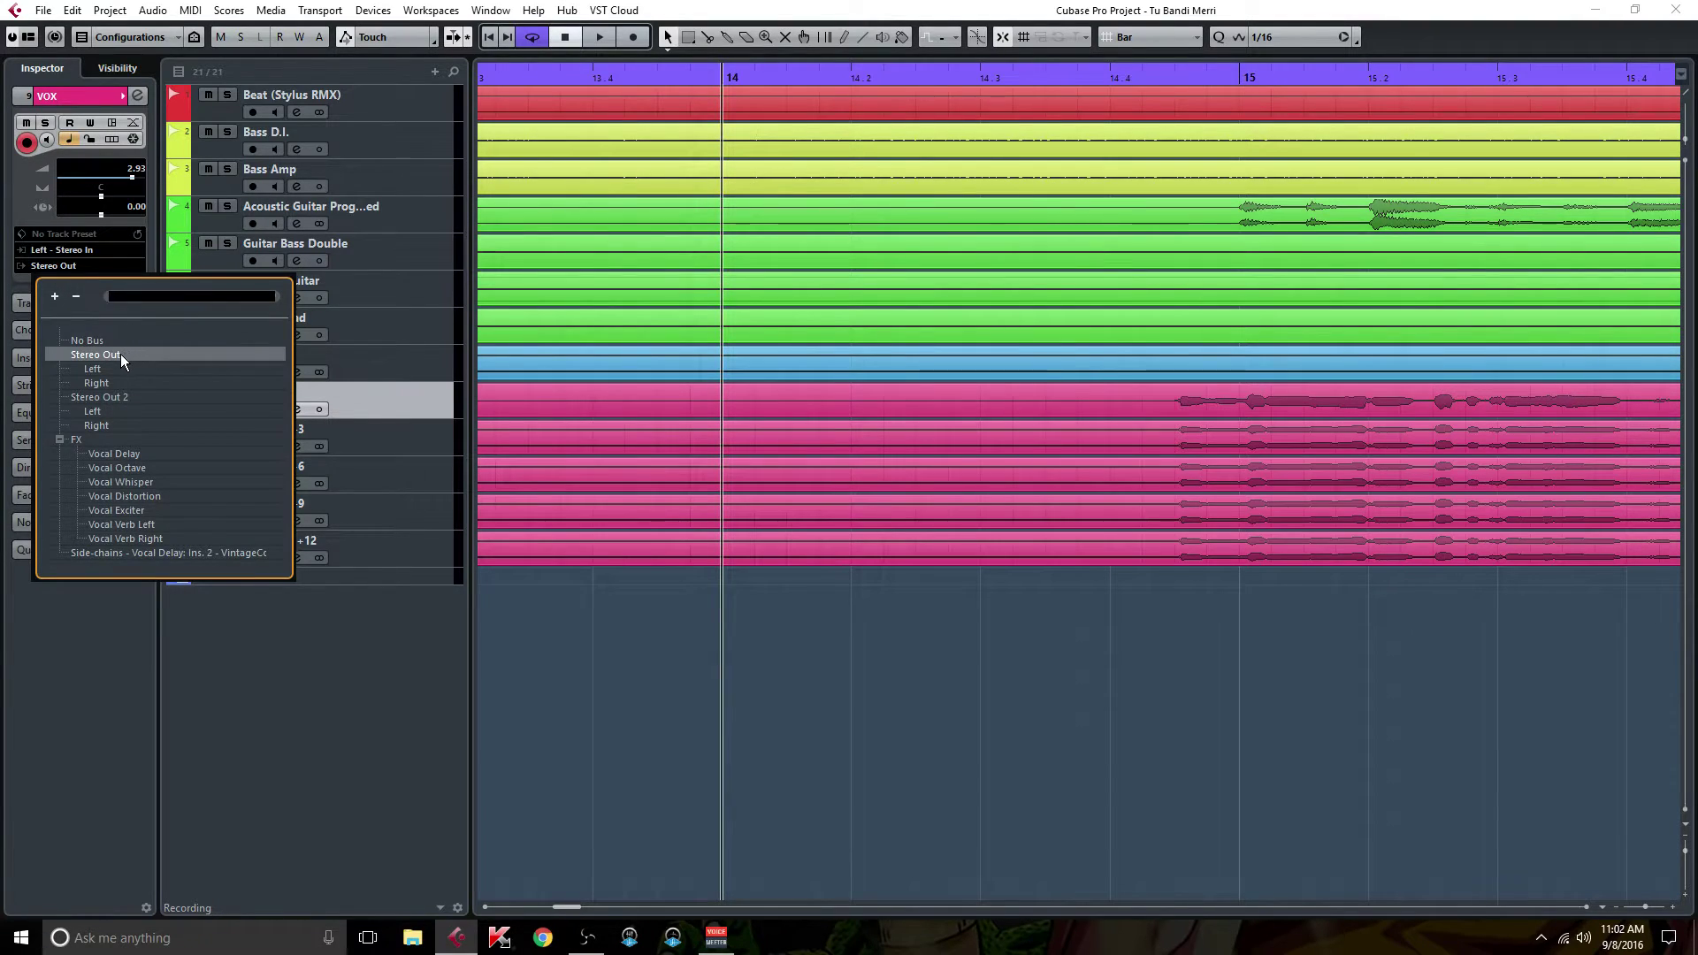
click(125, 400)
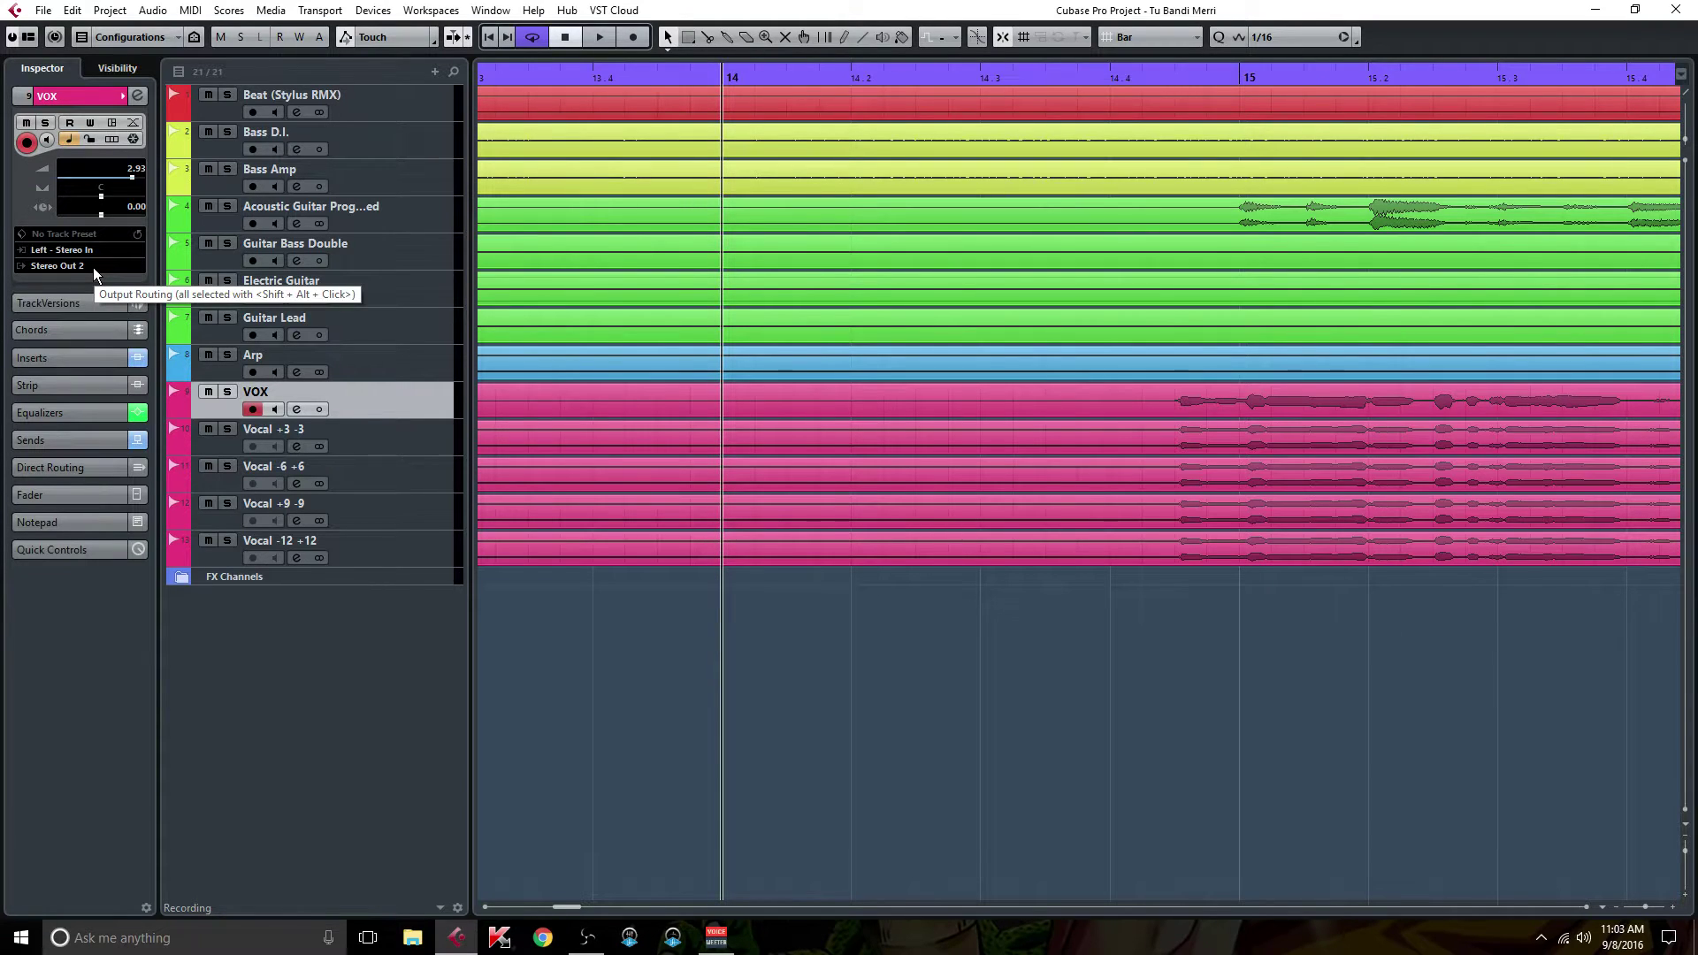
Add a stereo audio track named Stereo Vocal and set its input routing to Stereo Out 2
right_click(287, 654)
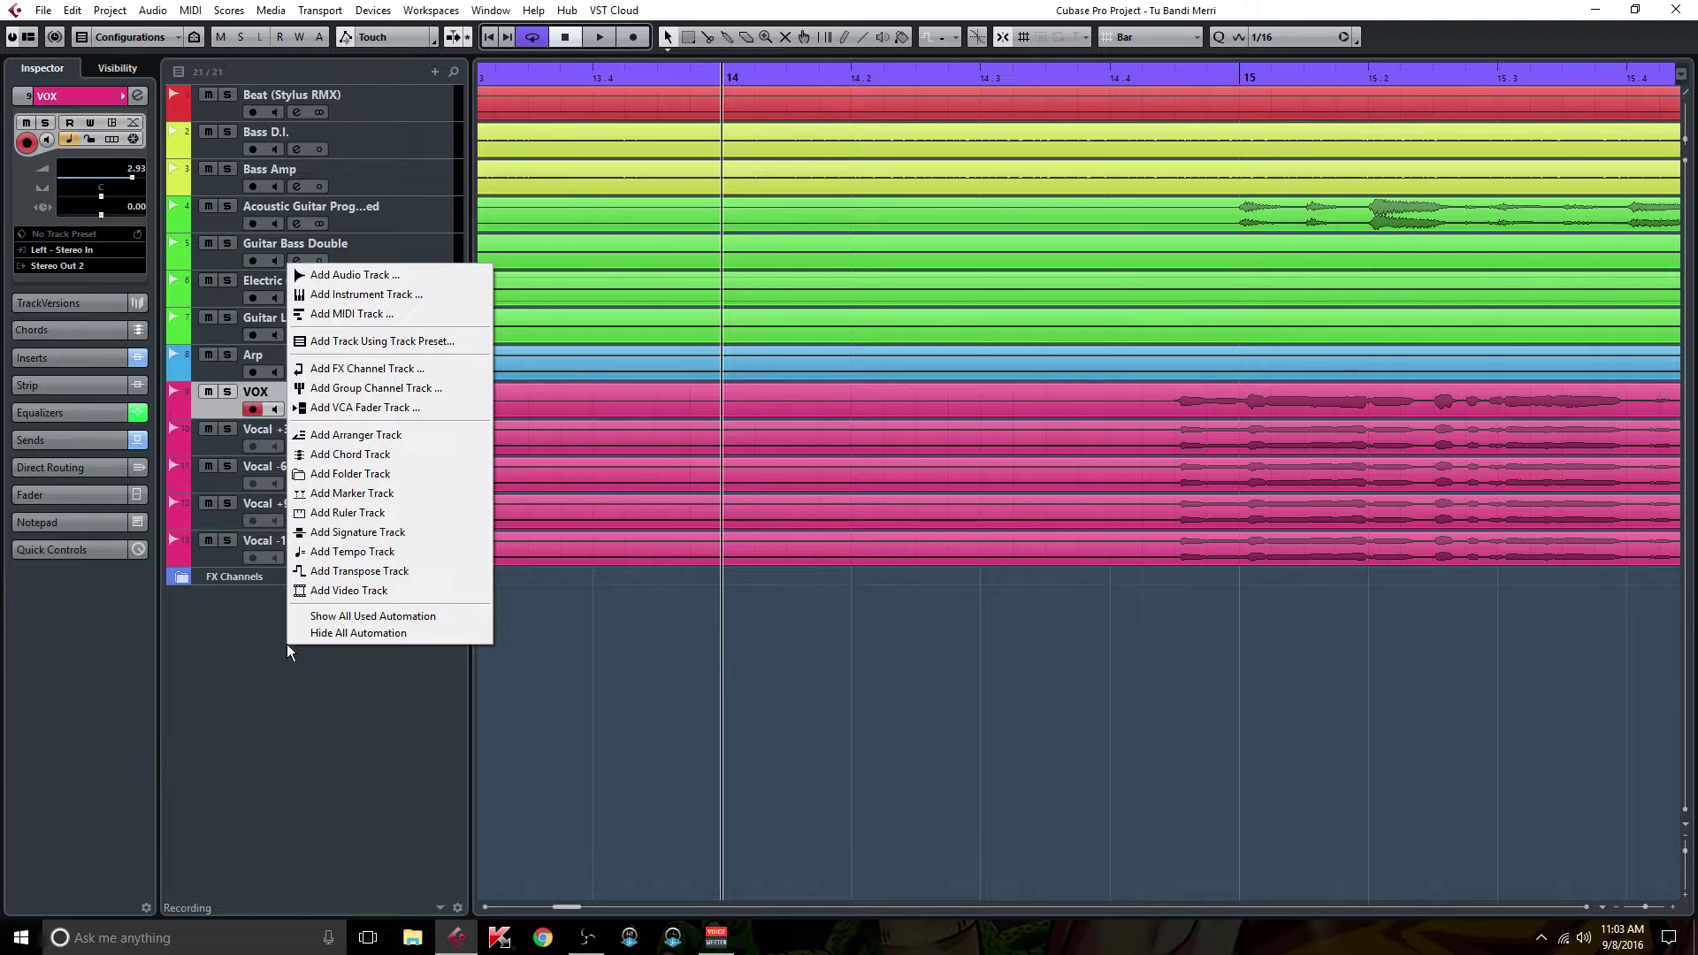
click(392, 281)
click(838, 478)
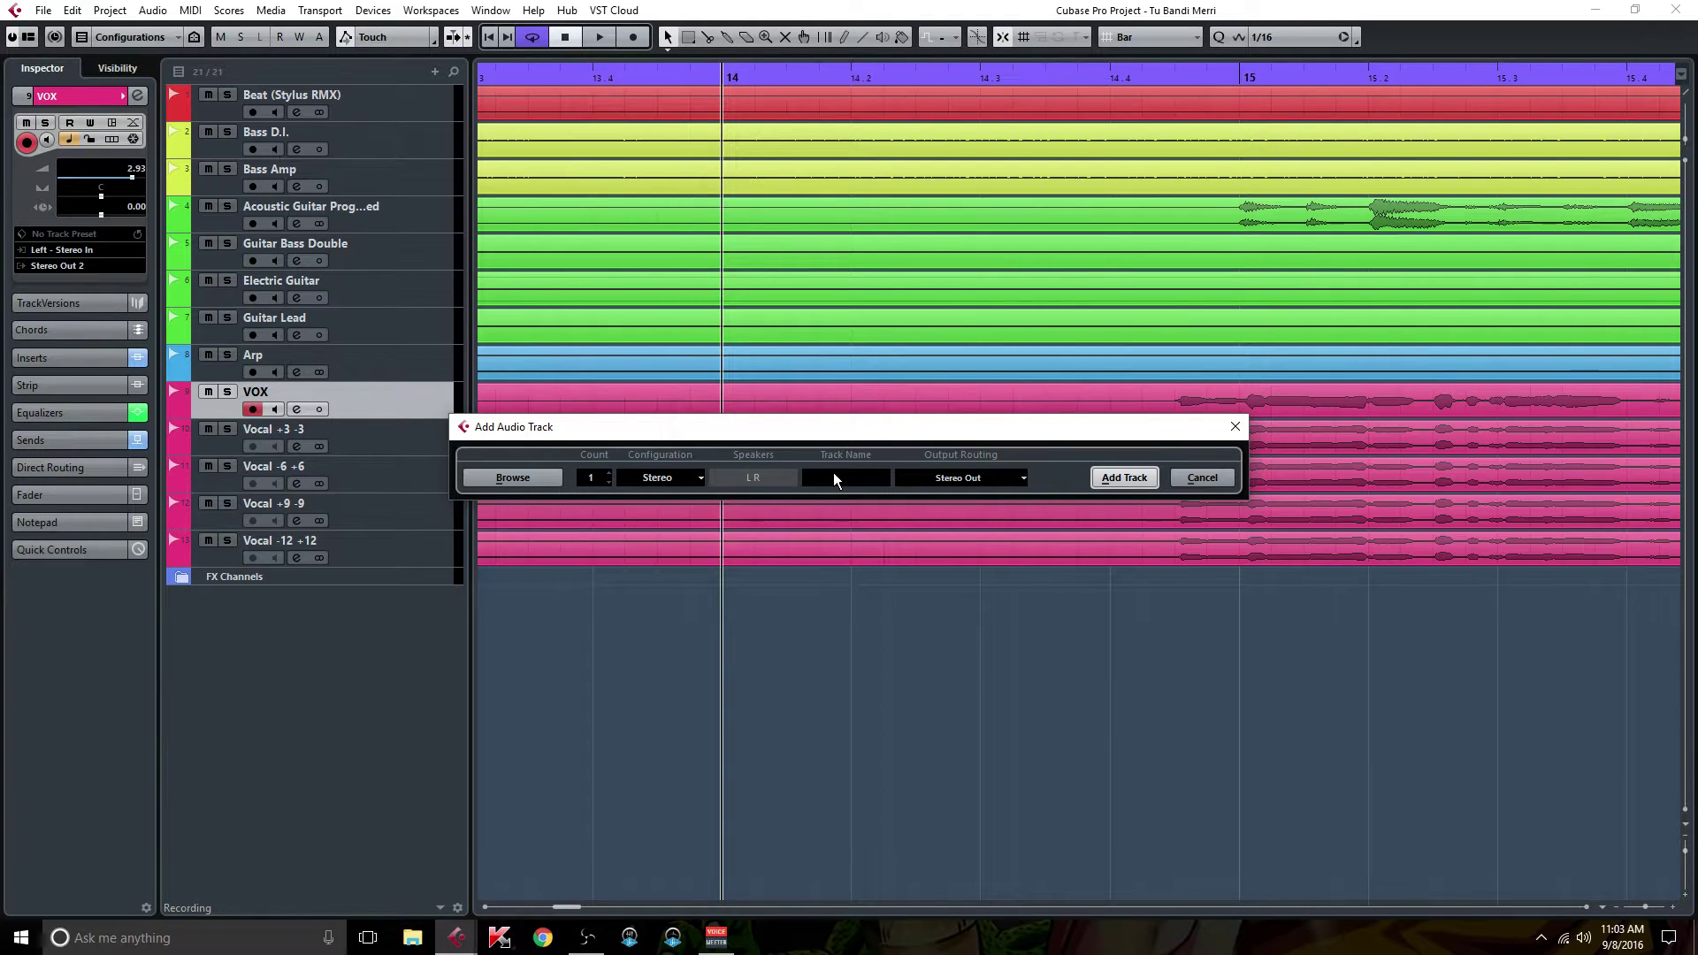
text(Stereo Vocal)
key(Return)
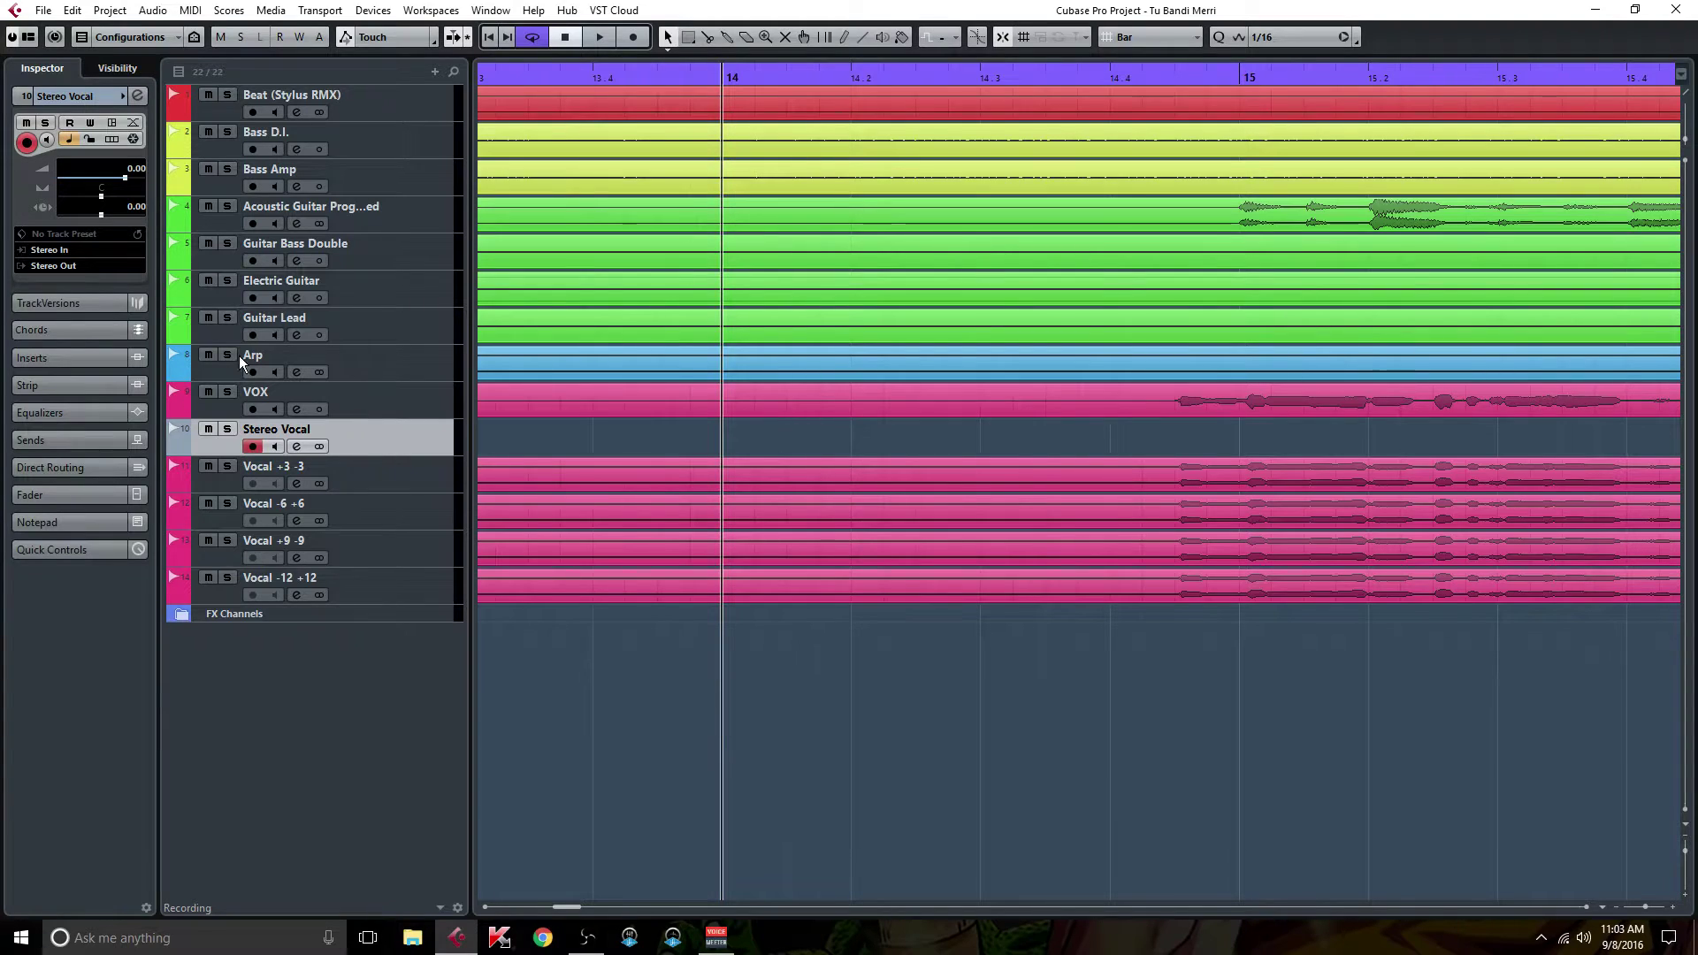
click(65, 249)
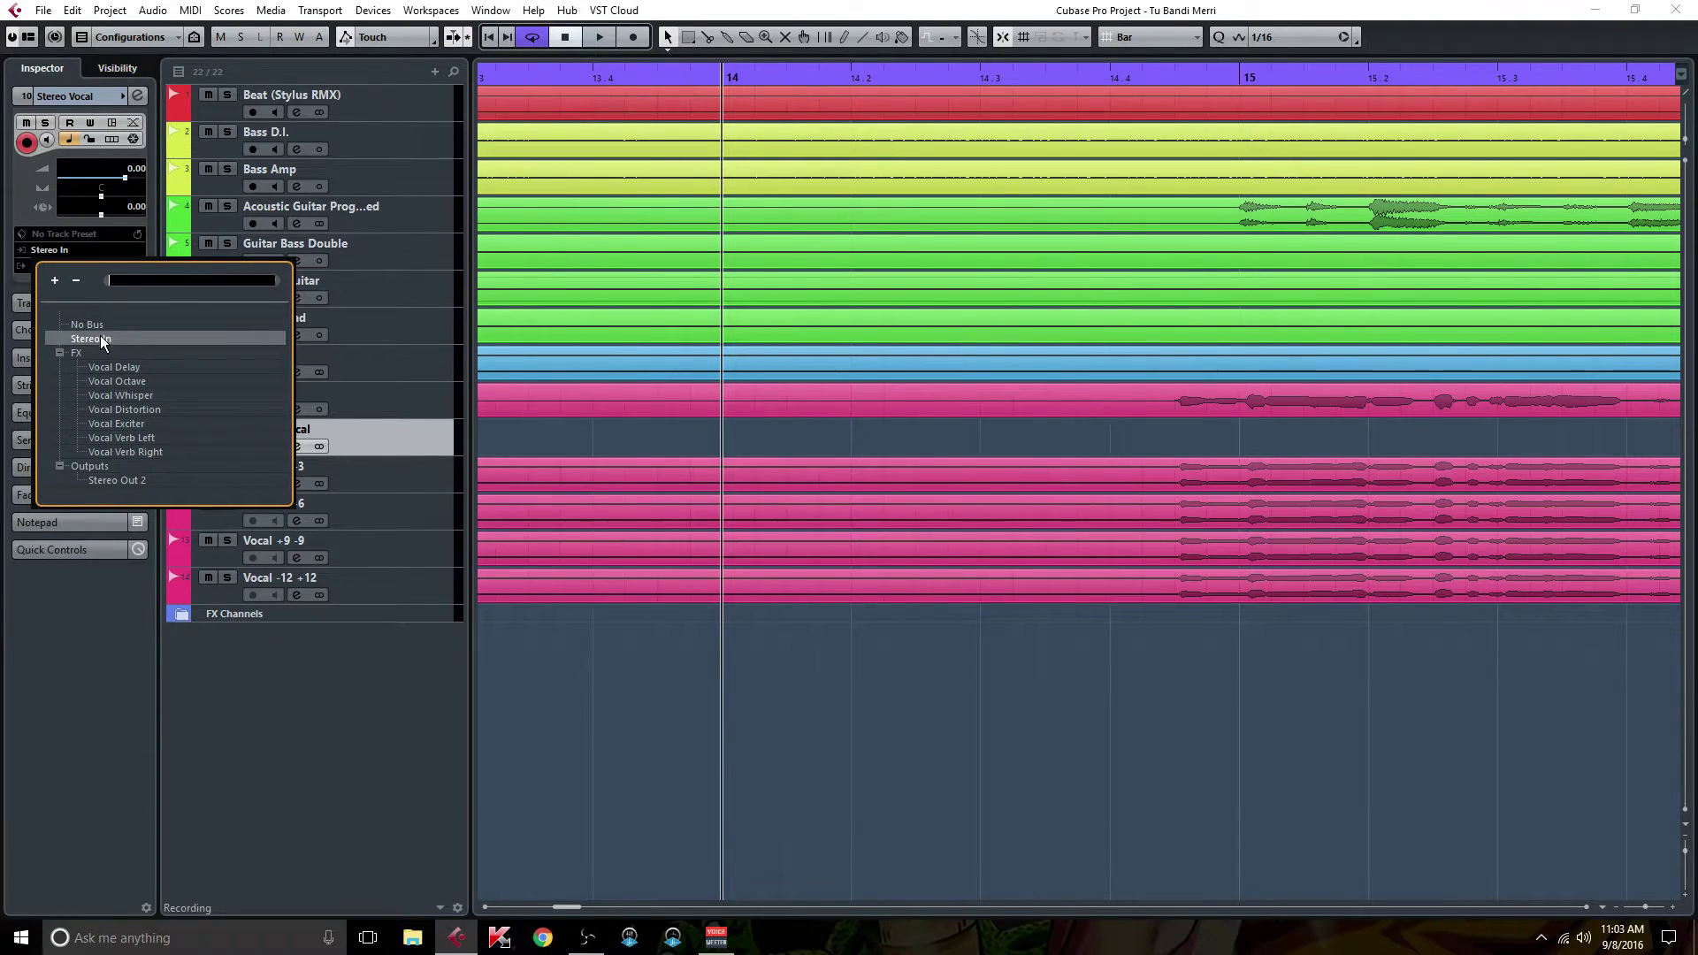
click(131, 481)
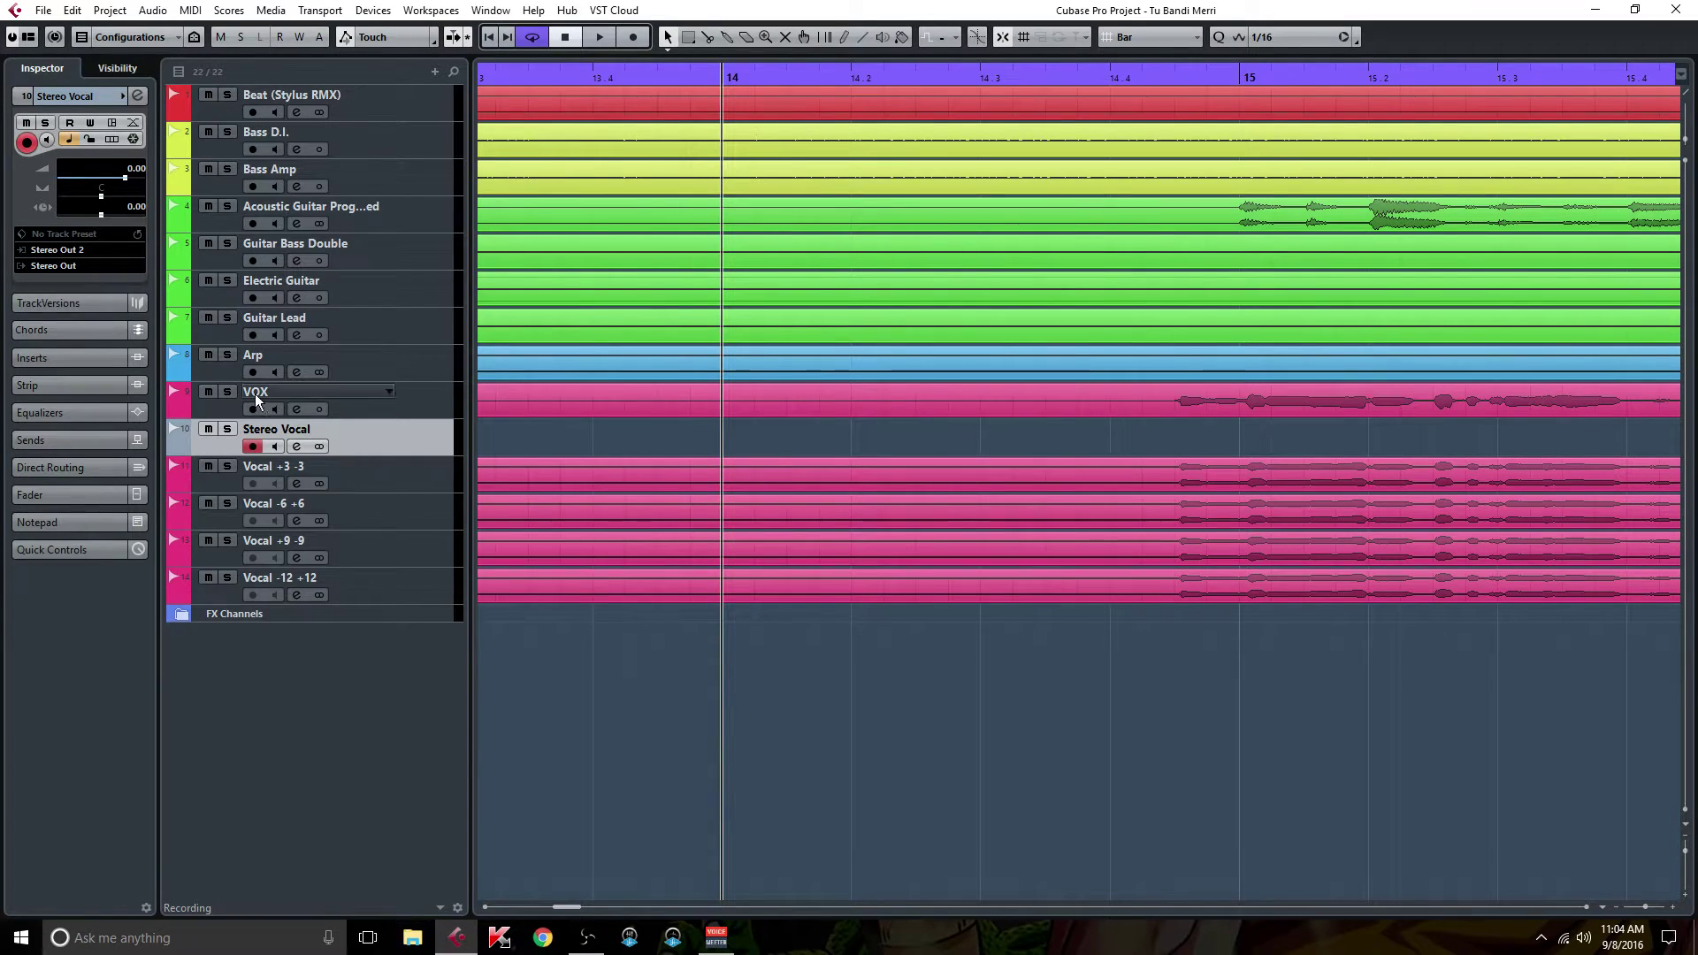
Solo VOX and Stereo Vocal, record the VOX output onto Stereo Vocal from bar 14 to about bar 23.4, and turn off its monitoring
click(226, 393)
click(228, 429)
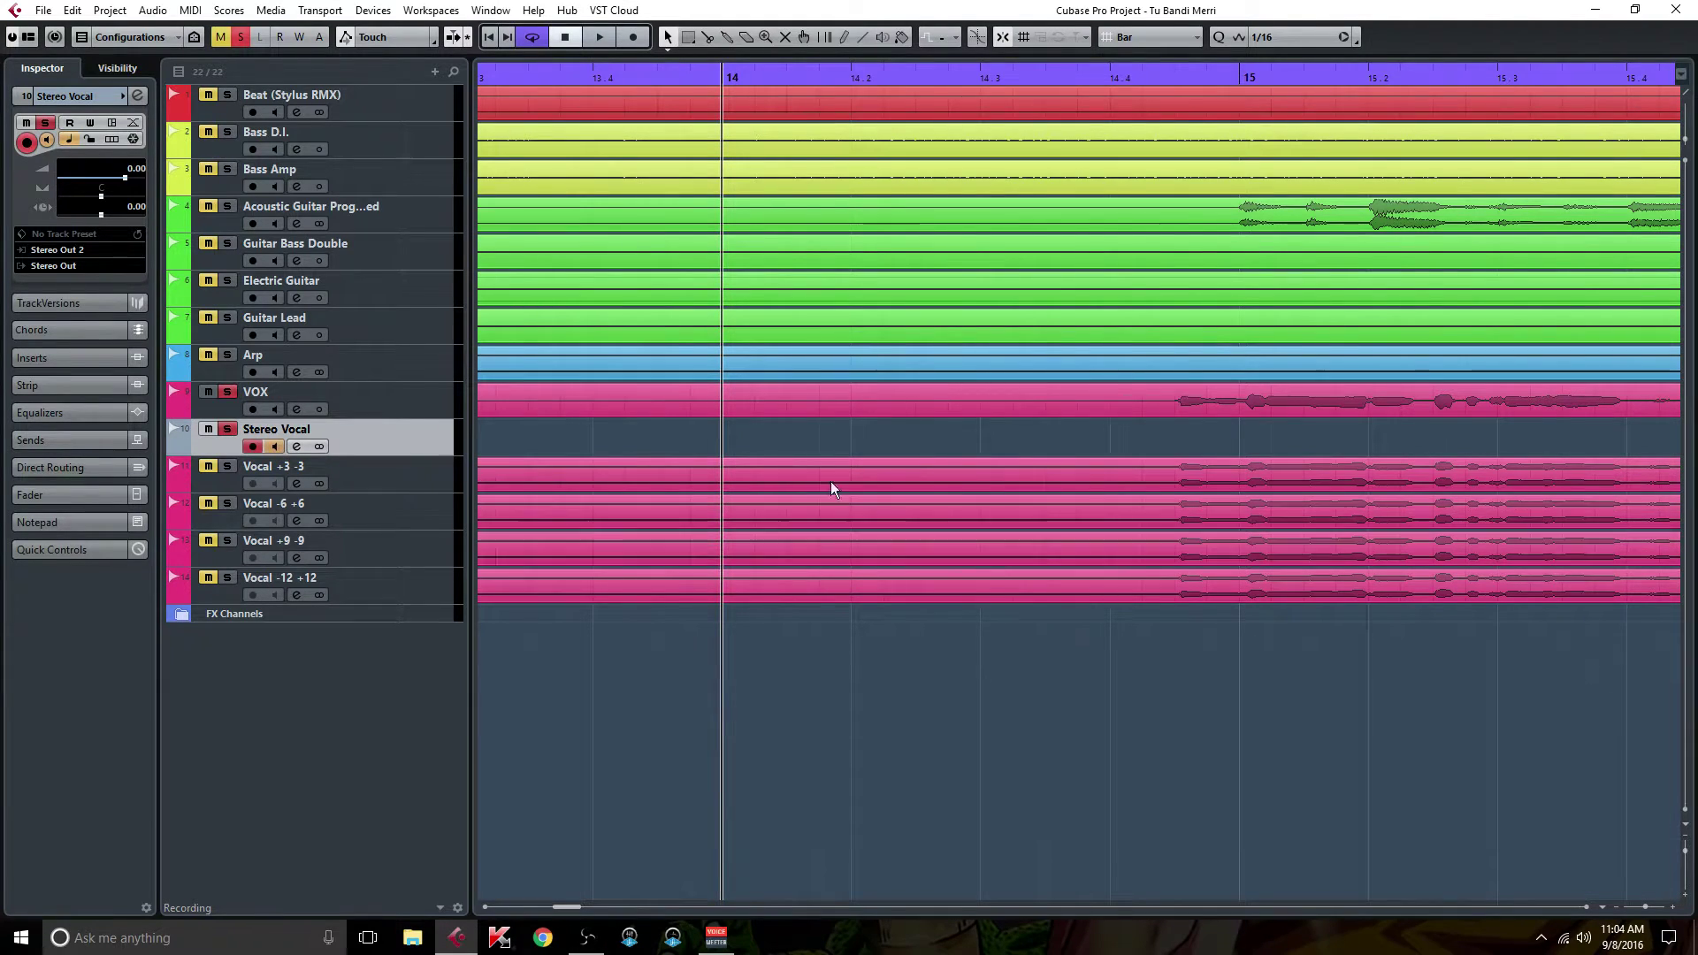
click(627, 39)
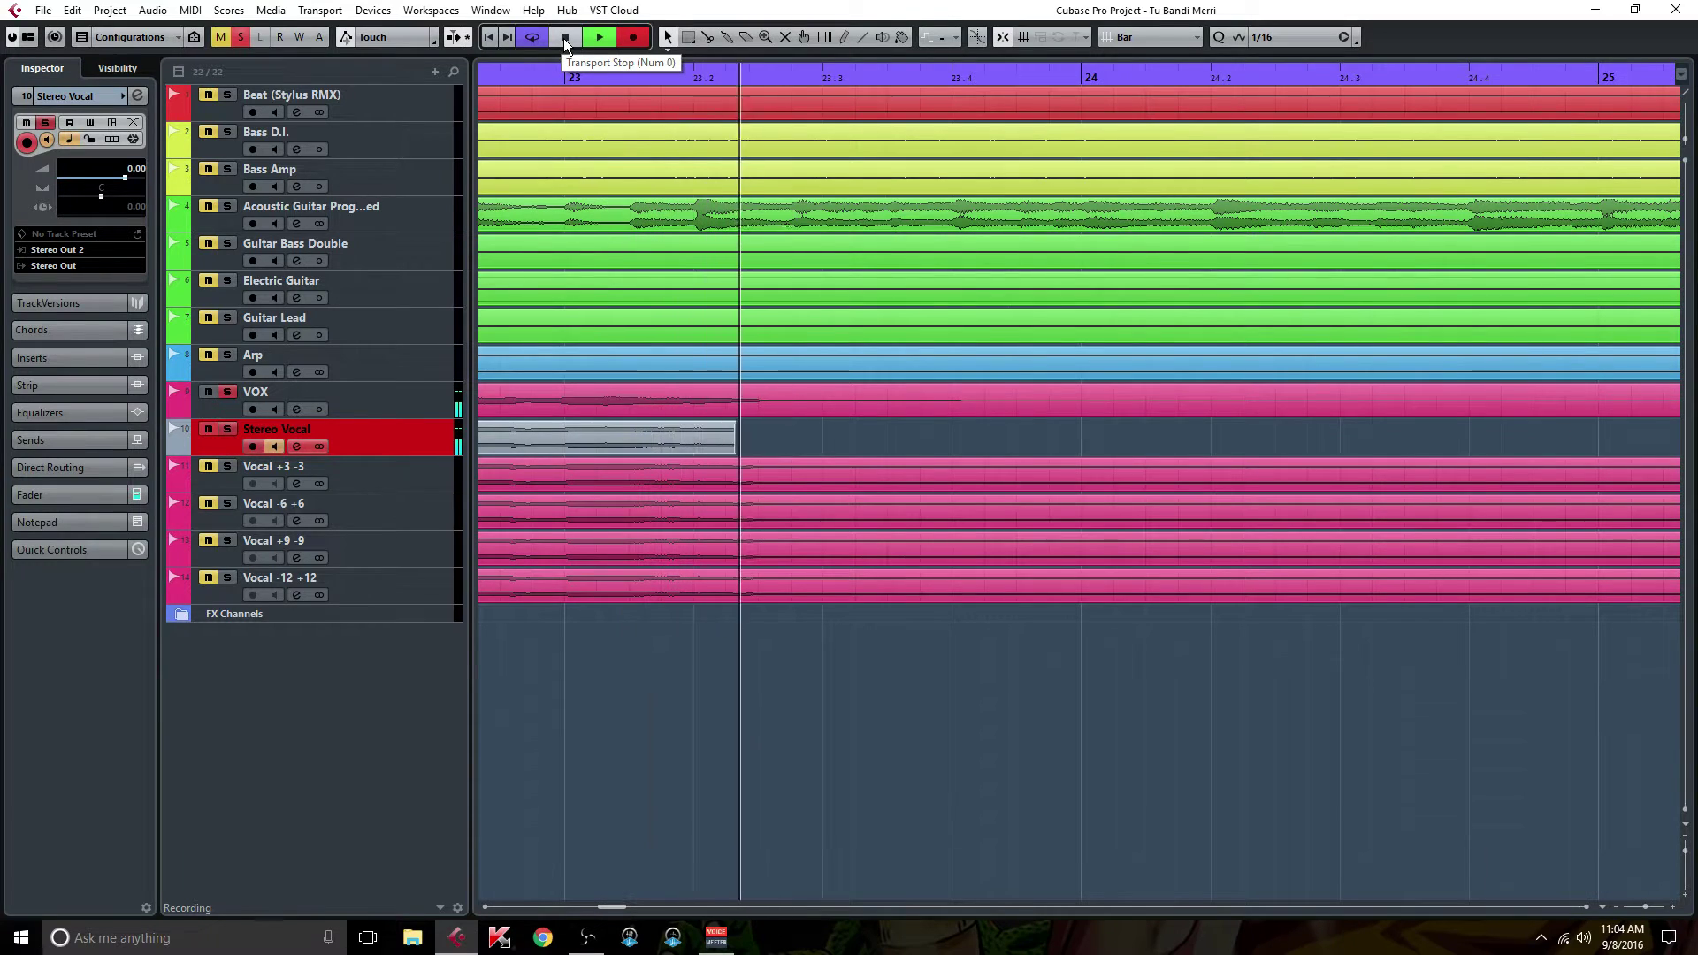
click(564, 39)
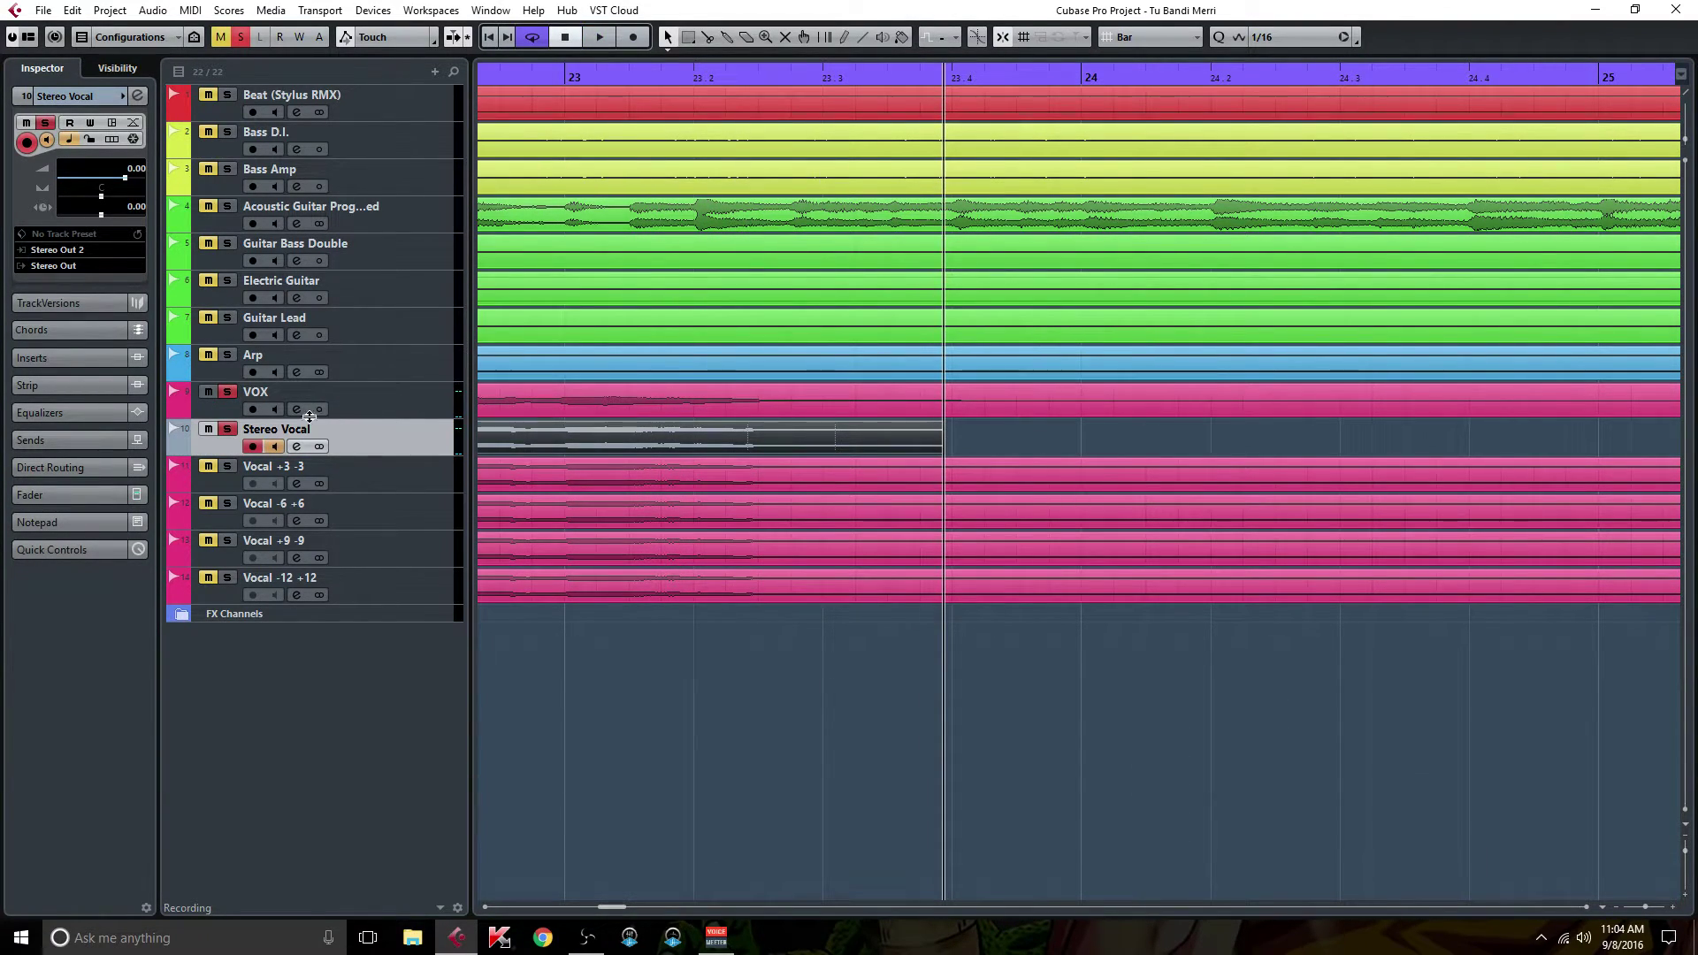
click(275, 447)
mouse_move(613, 906)
mouse_down()
mouse_move(570, 906)
mouse_move(631, 907)
mouse_move(570, 904)
mouse_up()
Remove the recorded Stereo Vocal track and route the VOX output back to Stereo Out
right_click(410, 437)
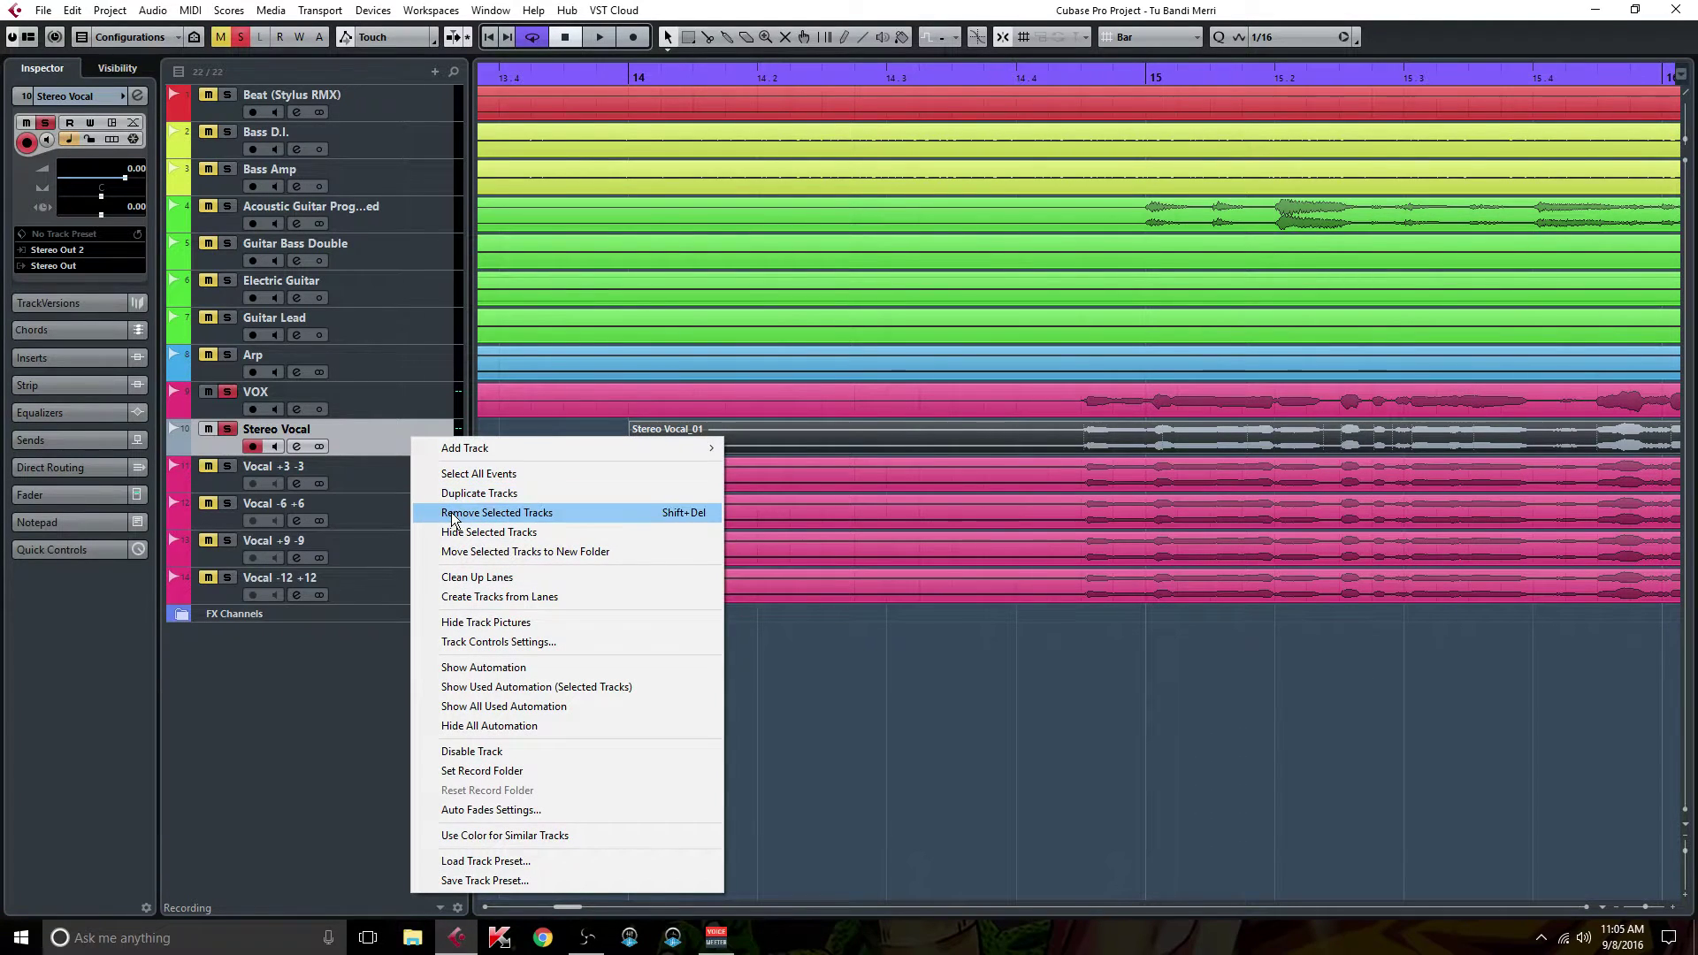
click(452, 513)
click(807, 513)
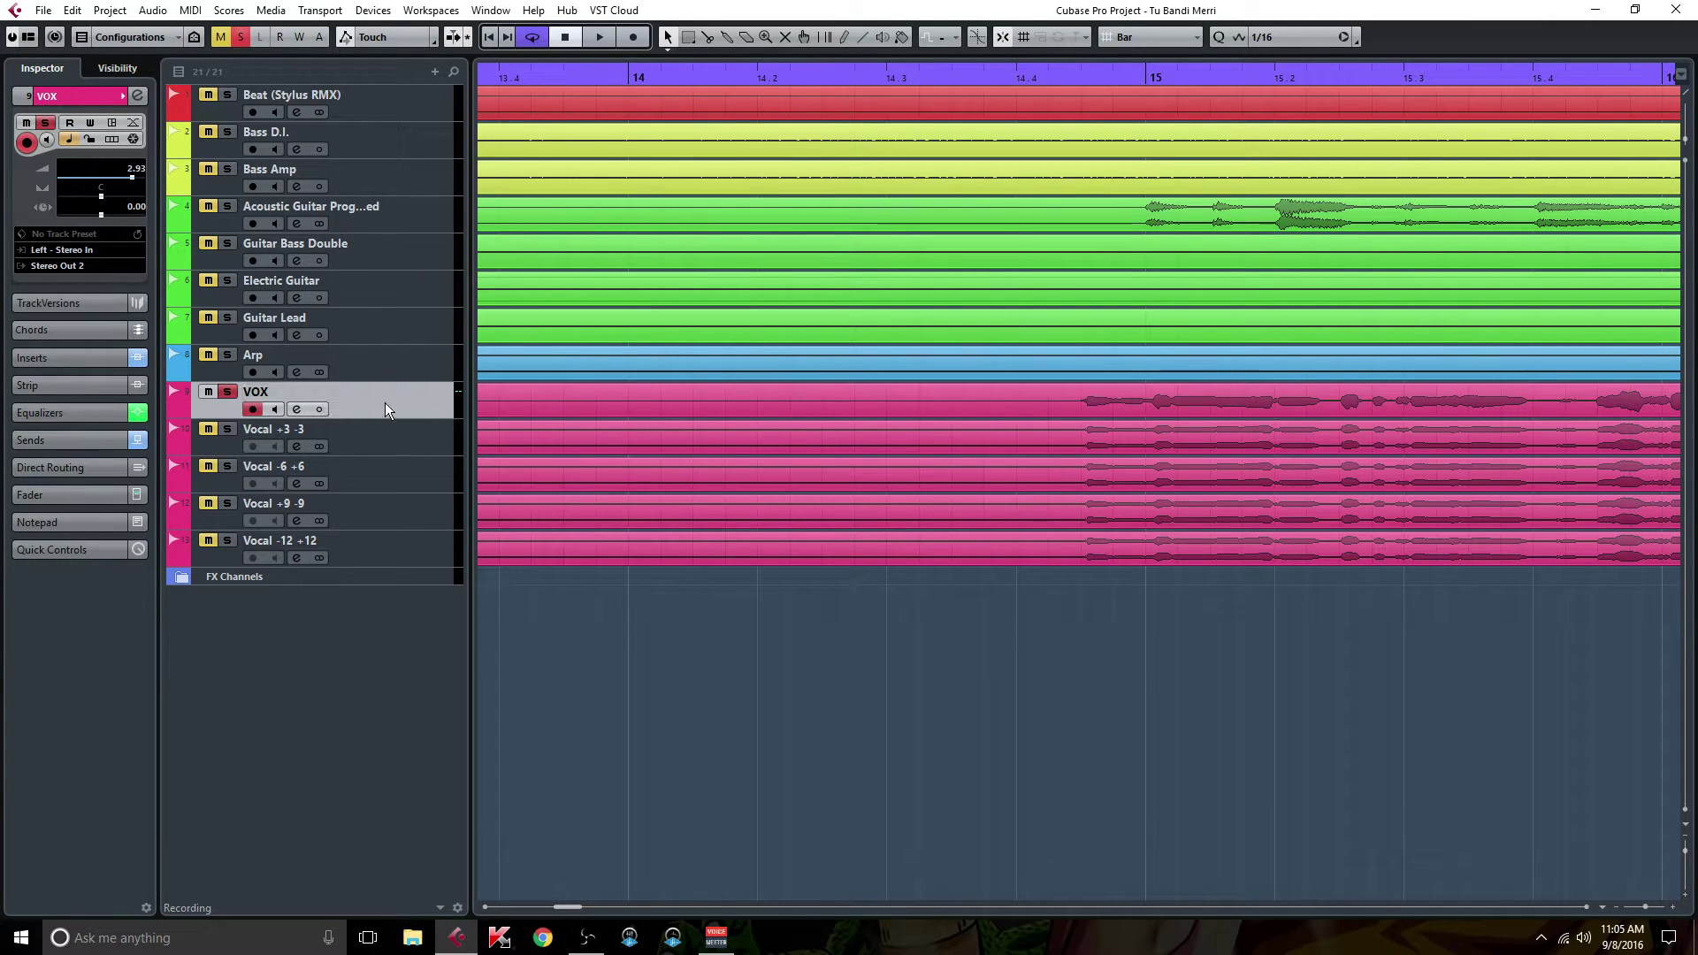
click(75, 266)
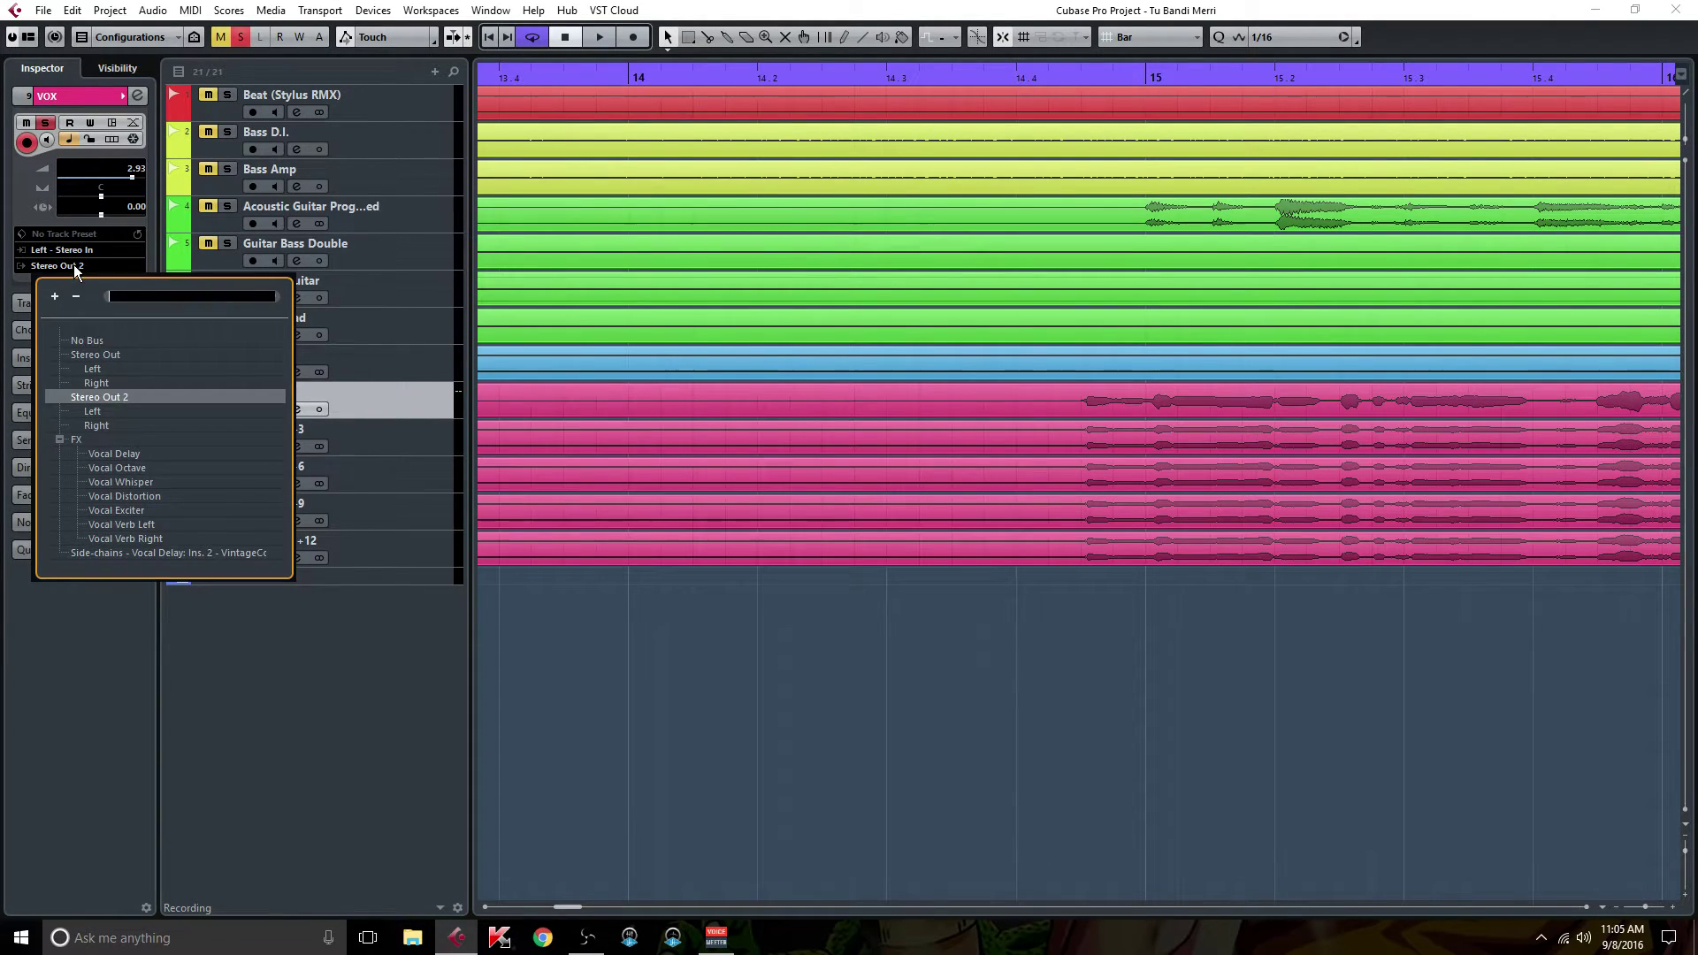
click(102, 354)
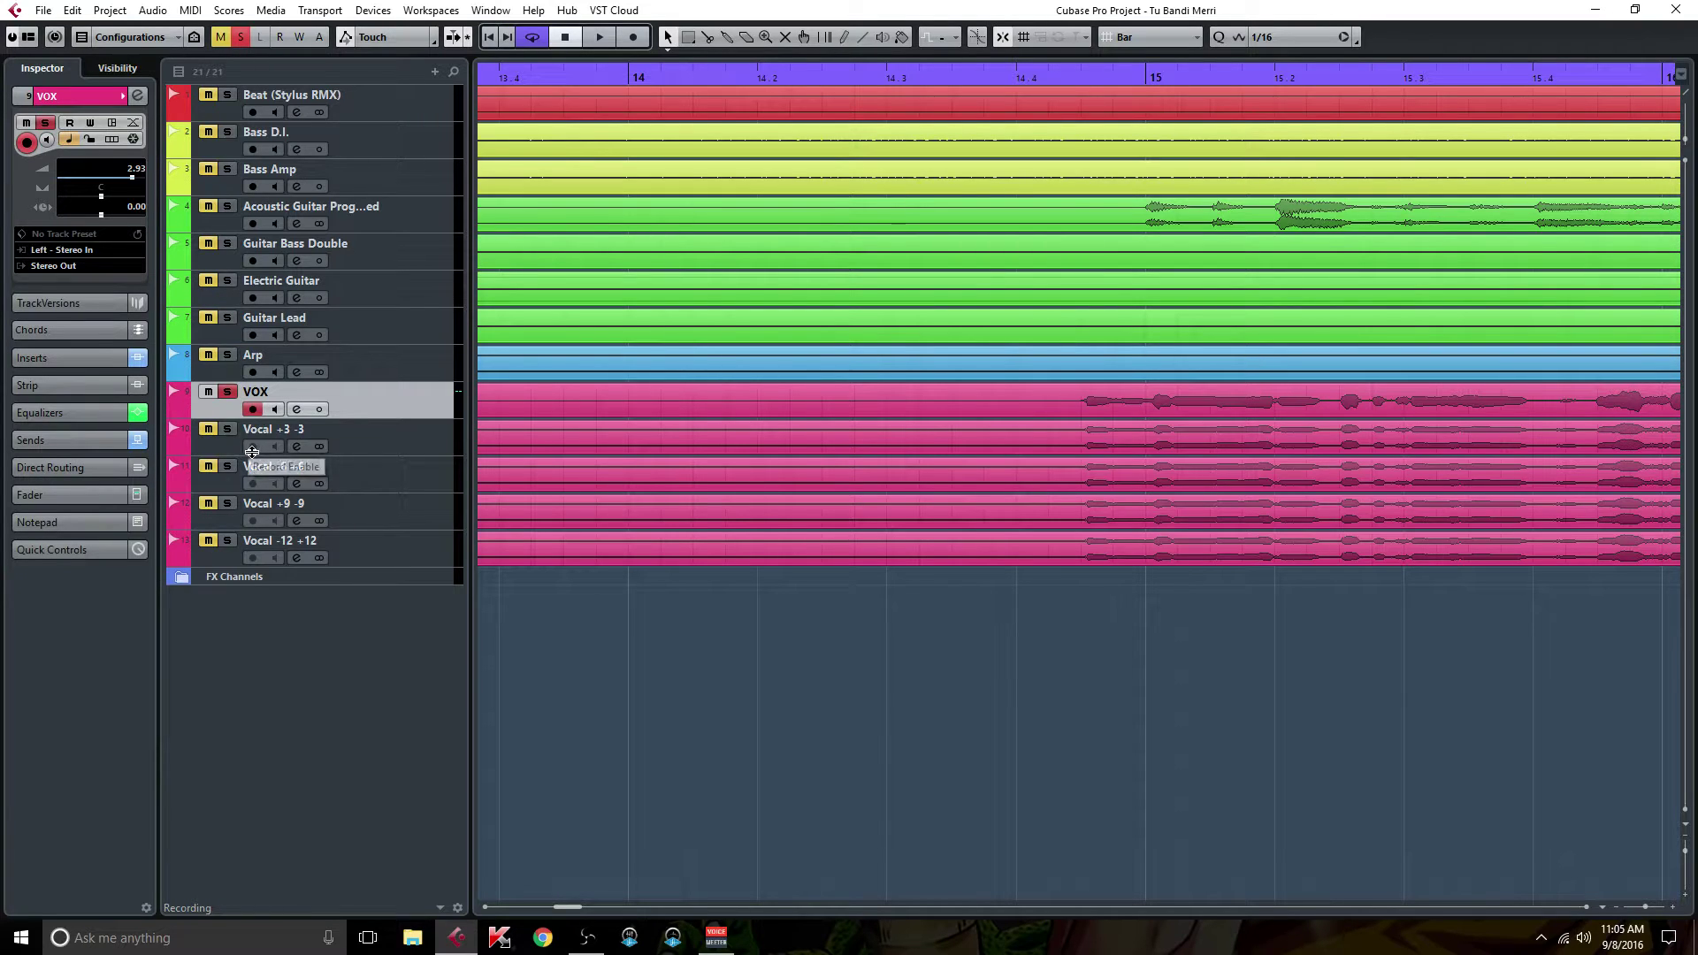
Save the project and turn off solo on the VOX track
click(42, 10)
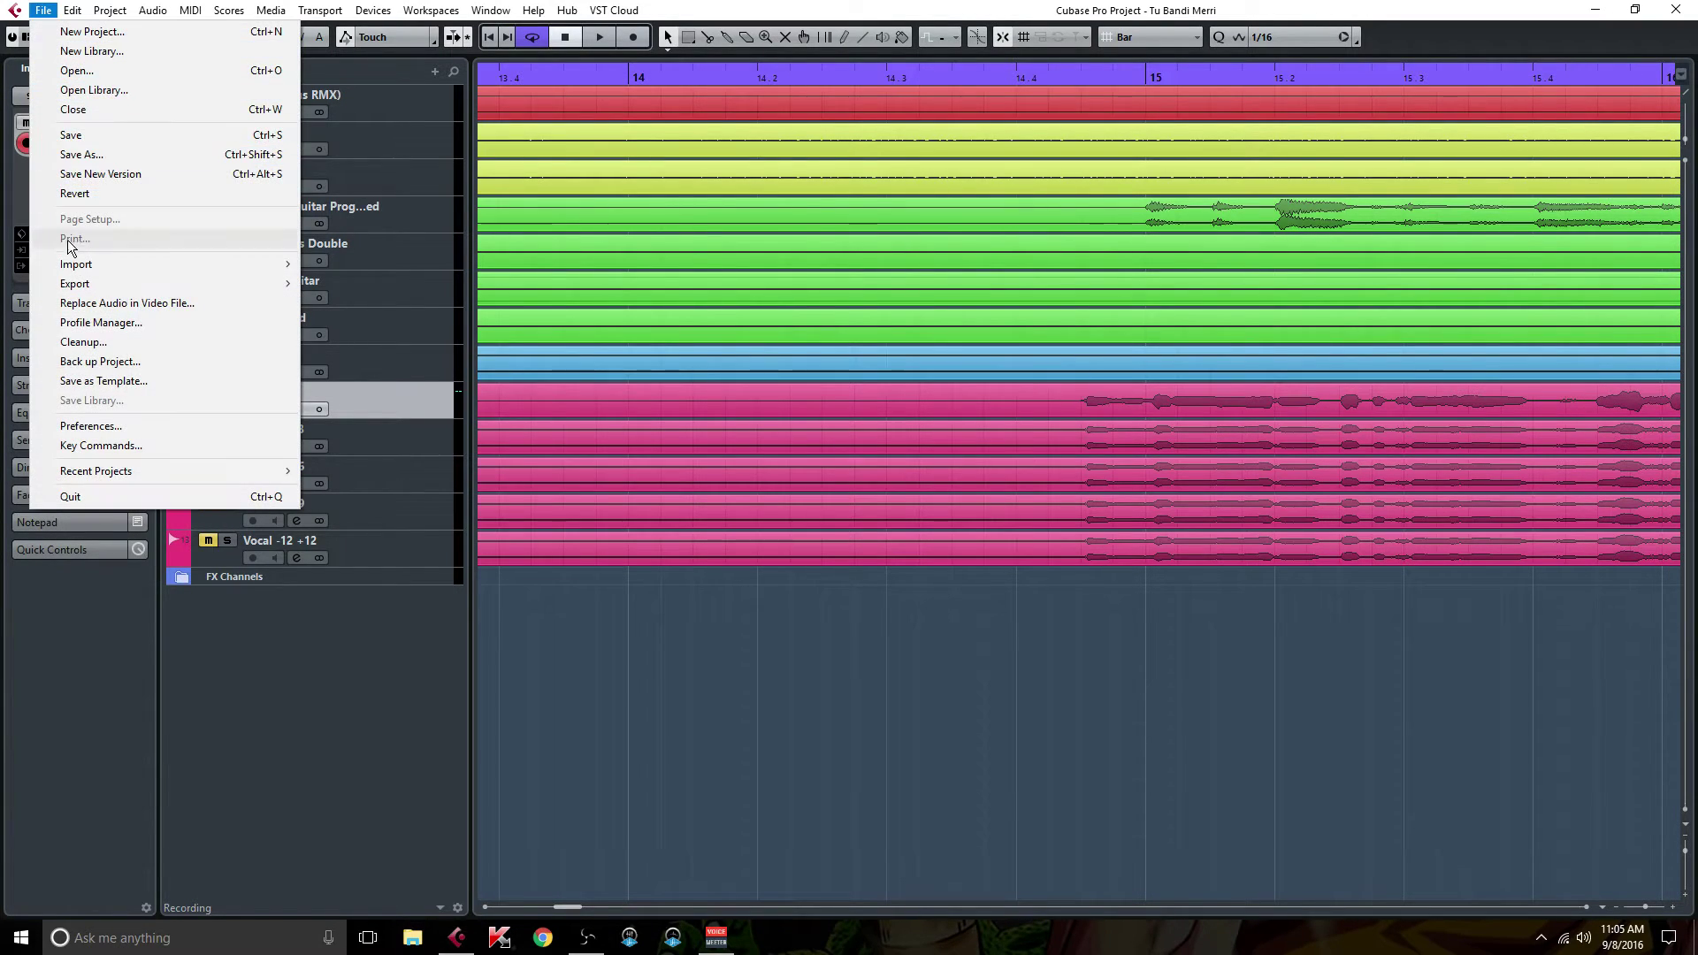
click(82, 135)
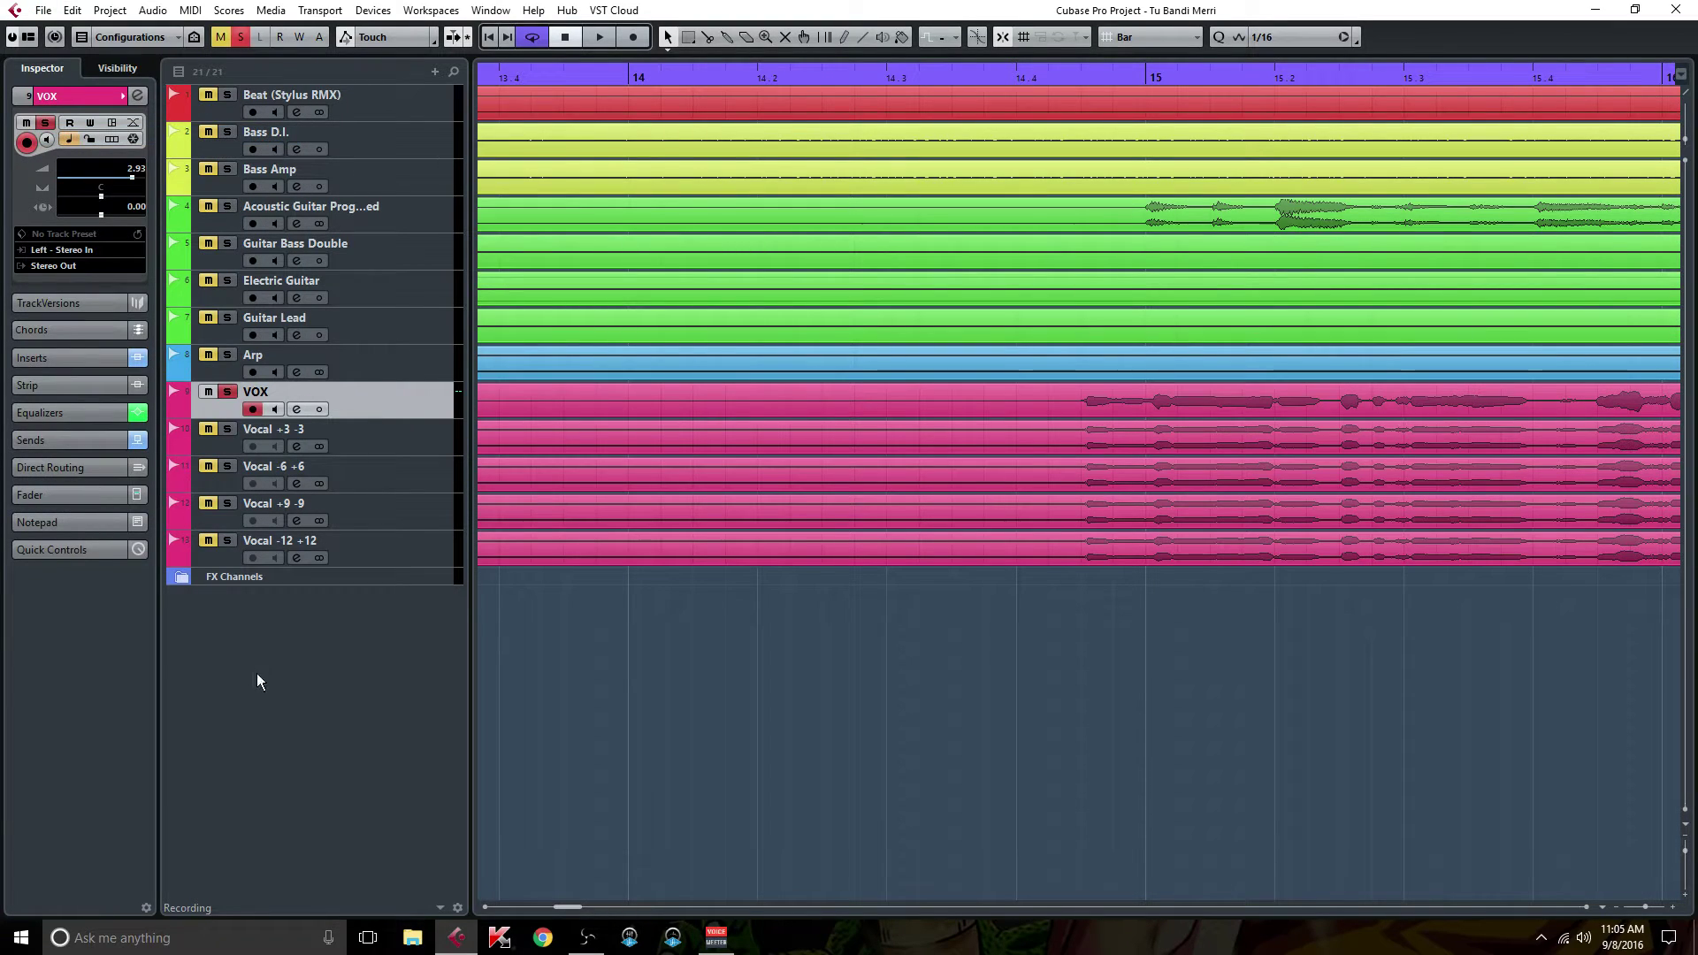
click(227, 391)
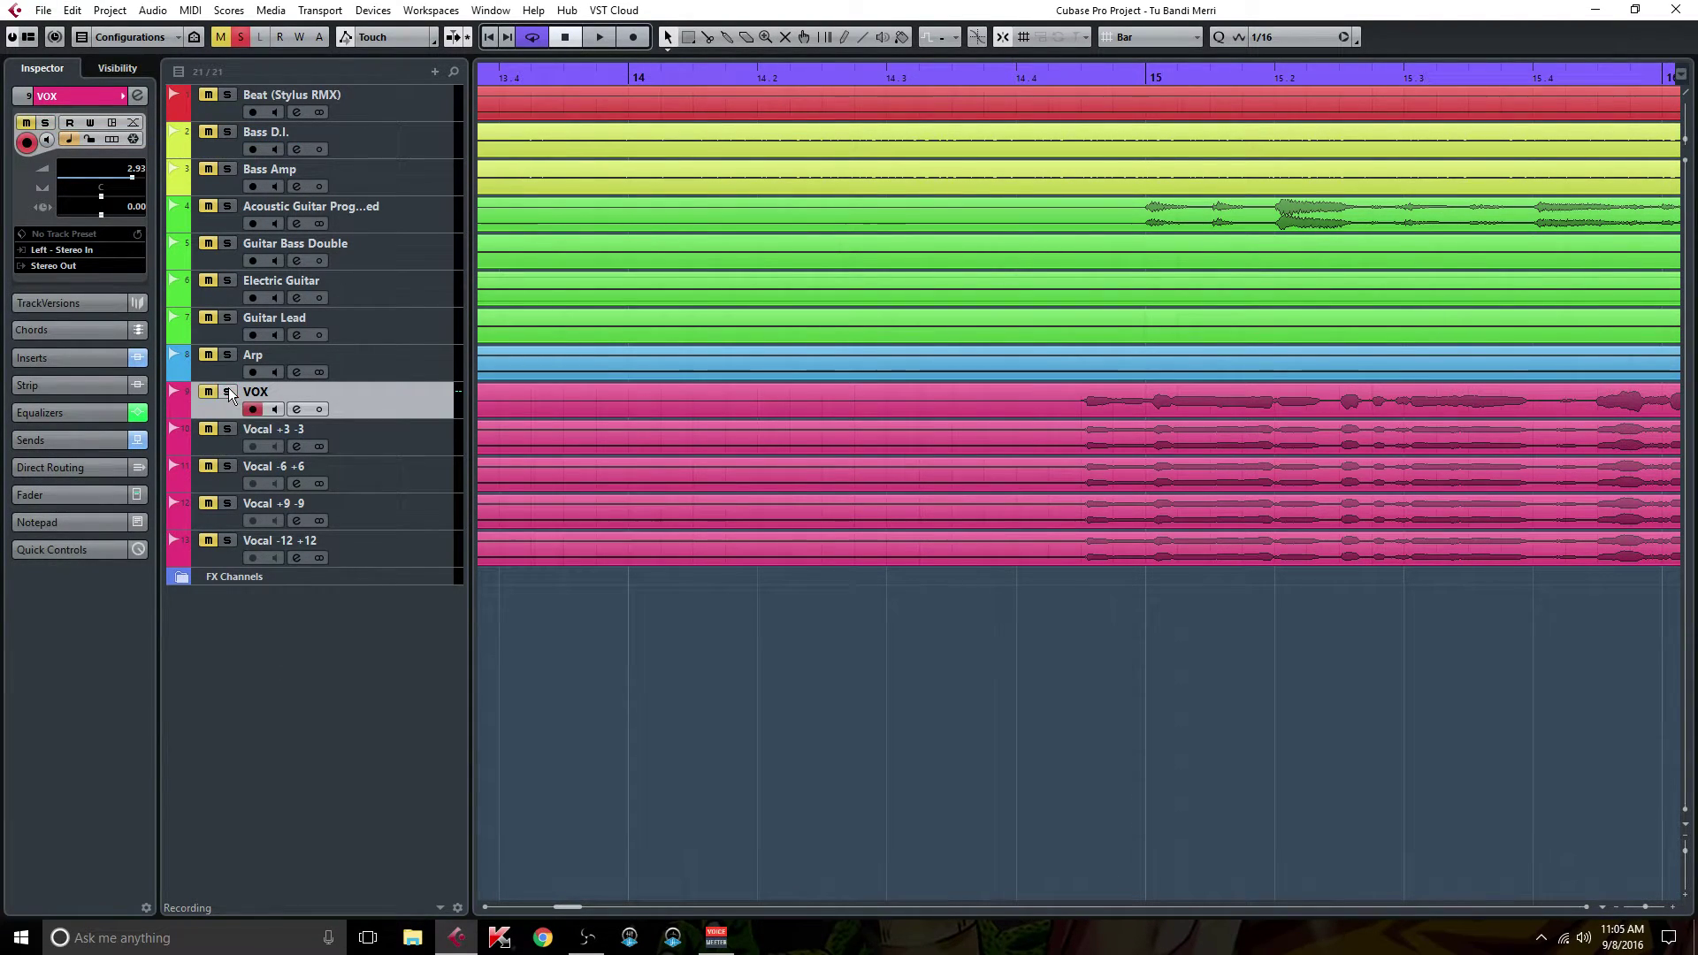
click(369, 442)
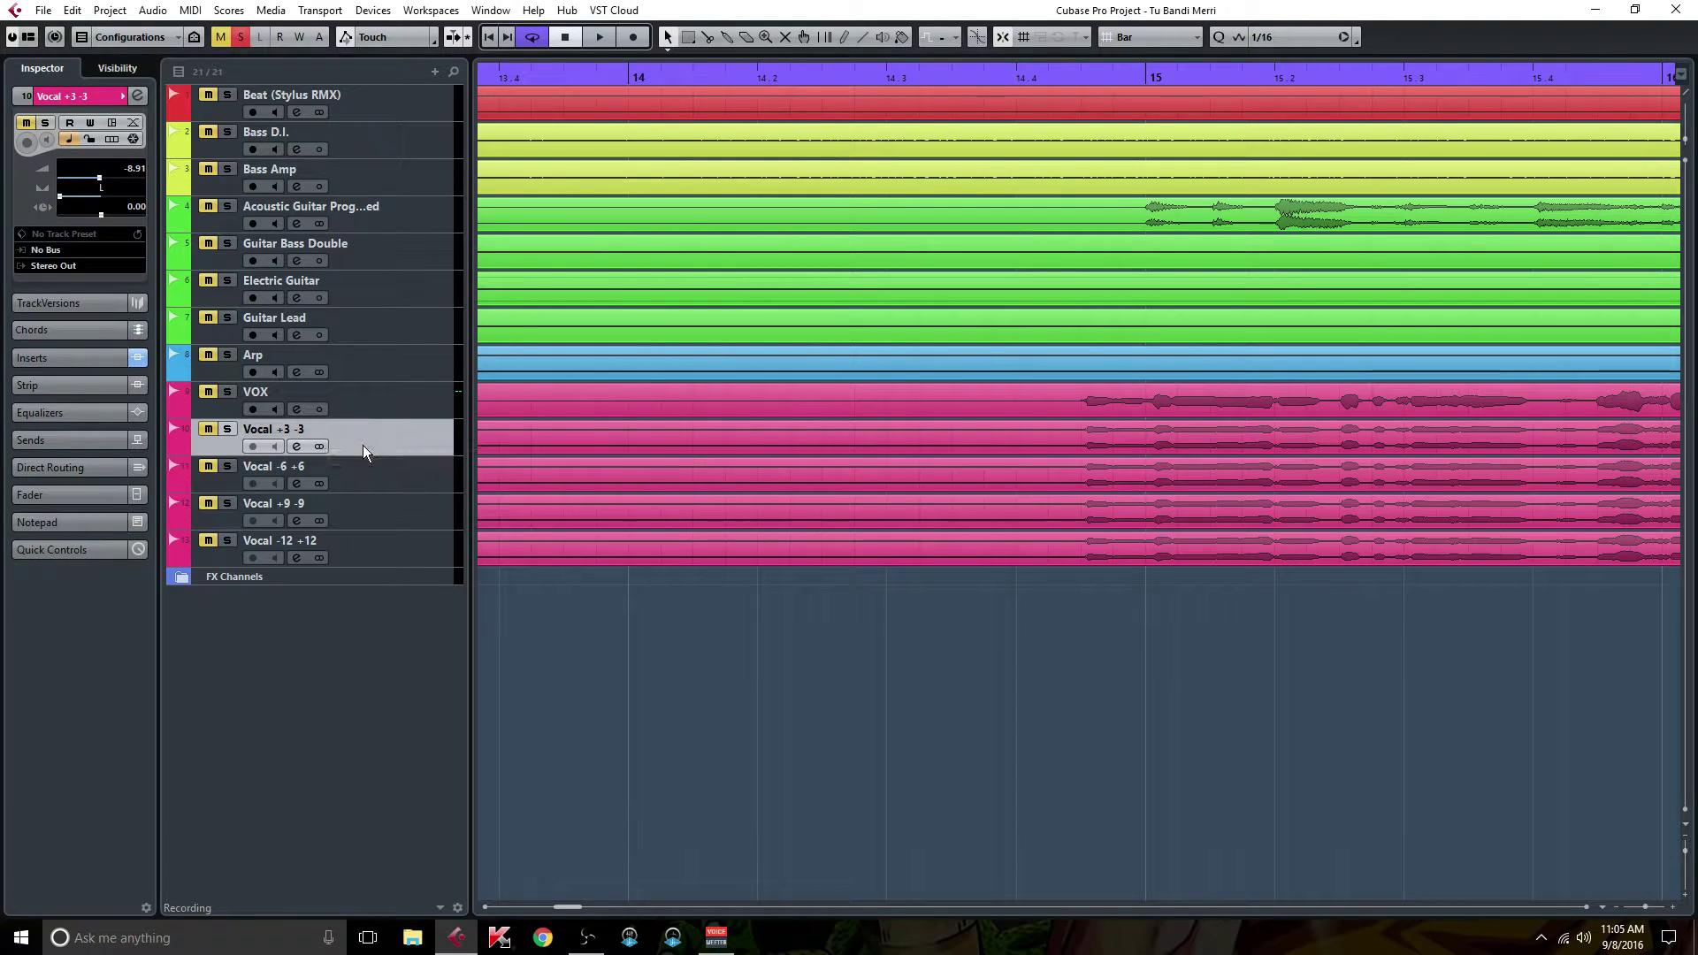
click(417, 474)
click(412, 513)
click(405, 544)
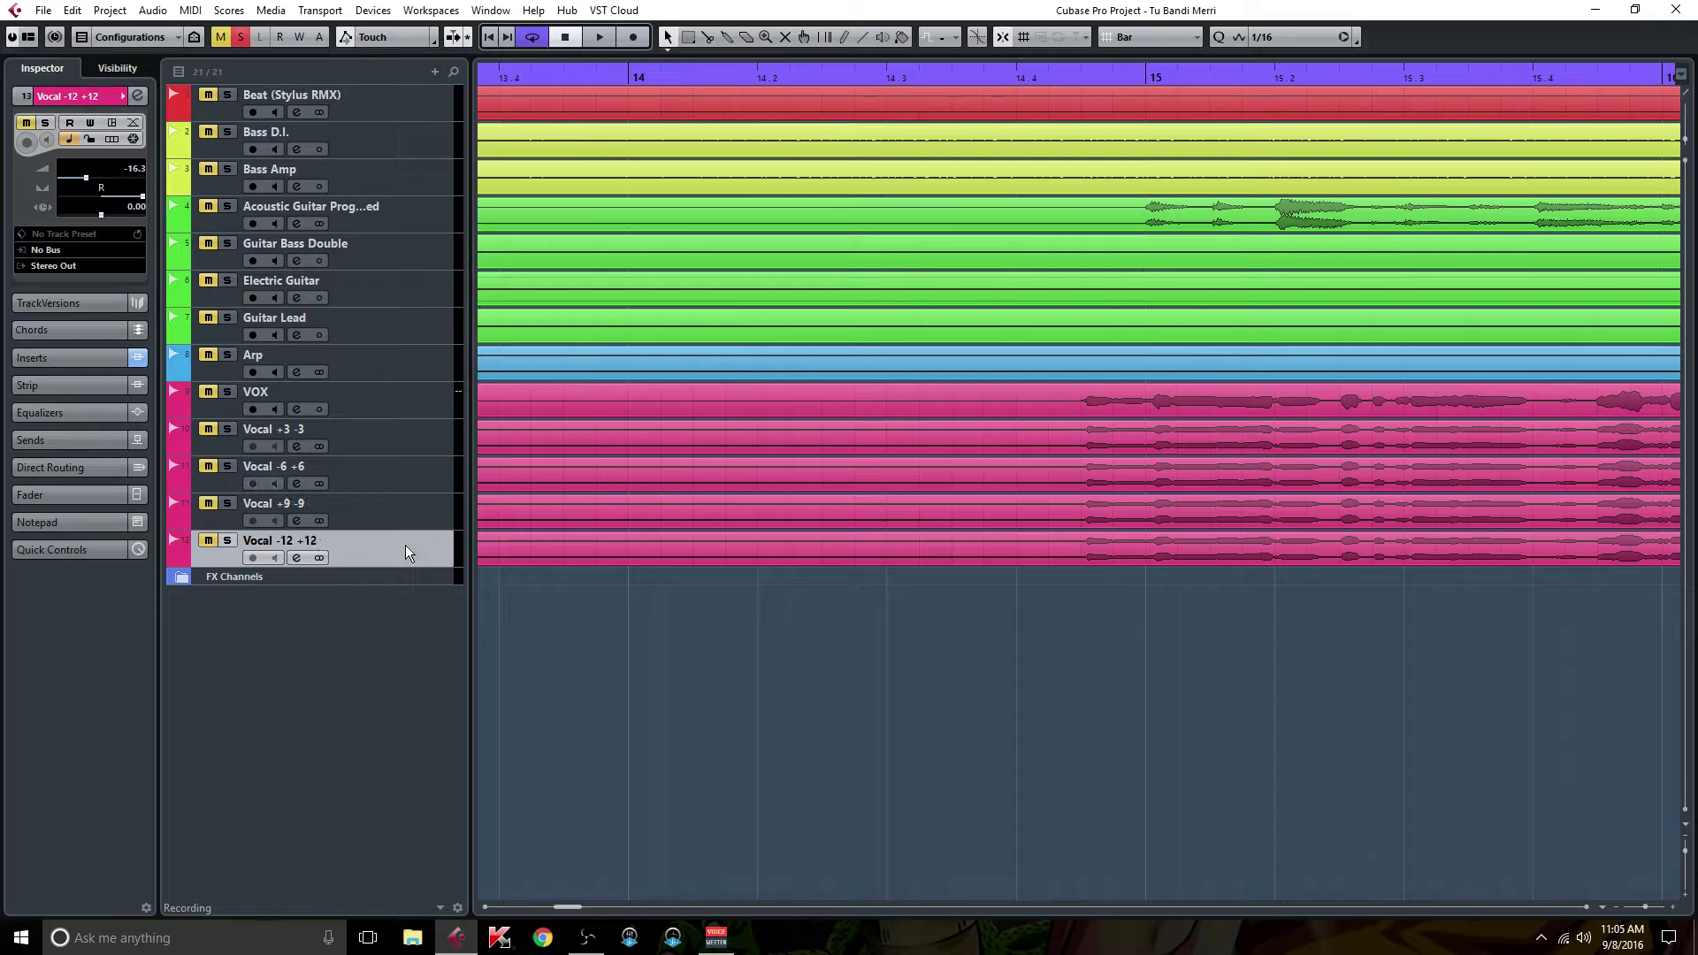
click(405, 477)
click(405, 515)
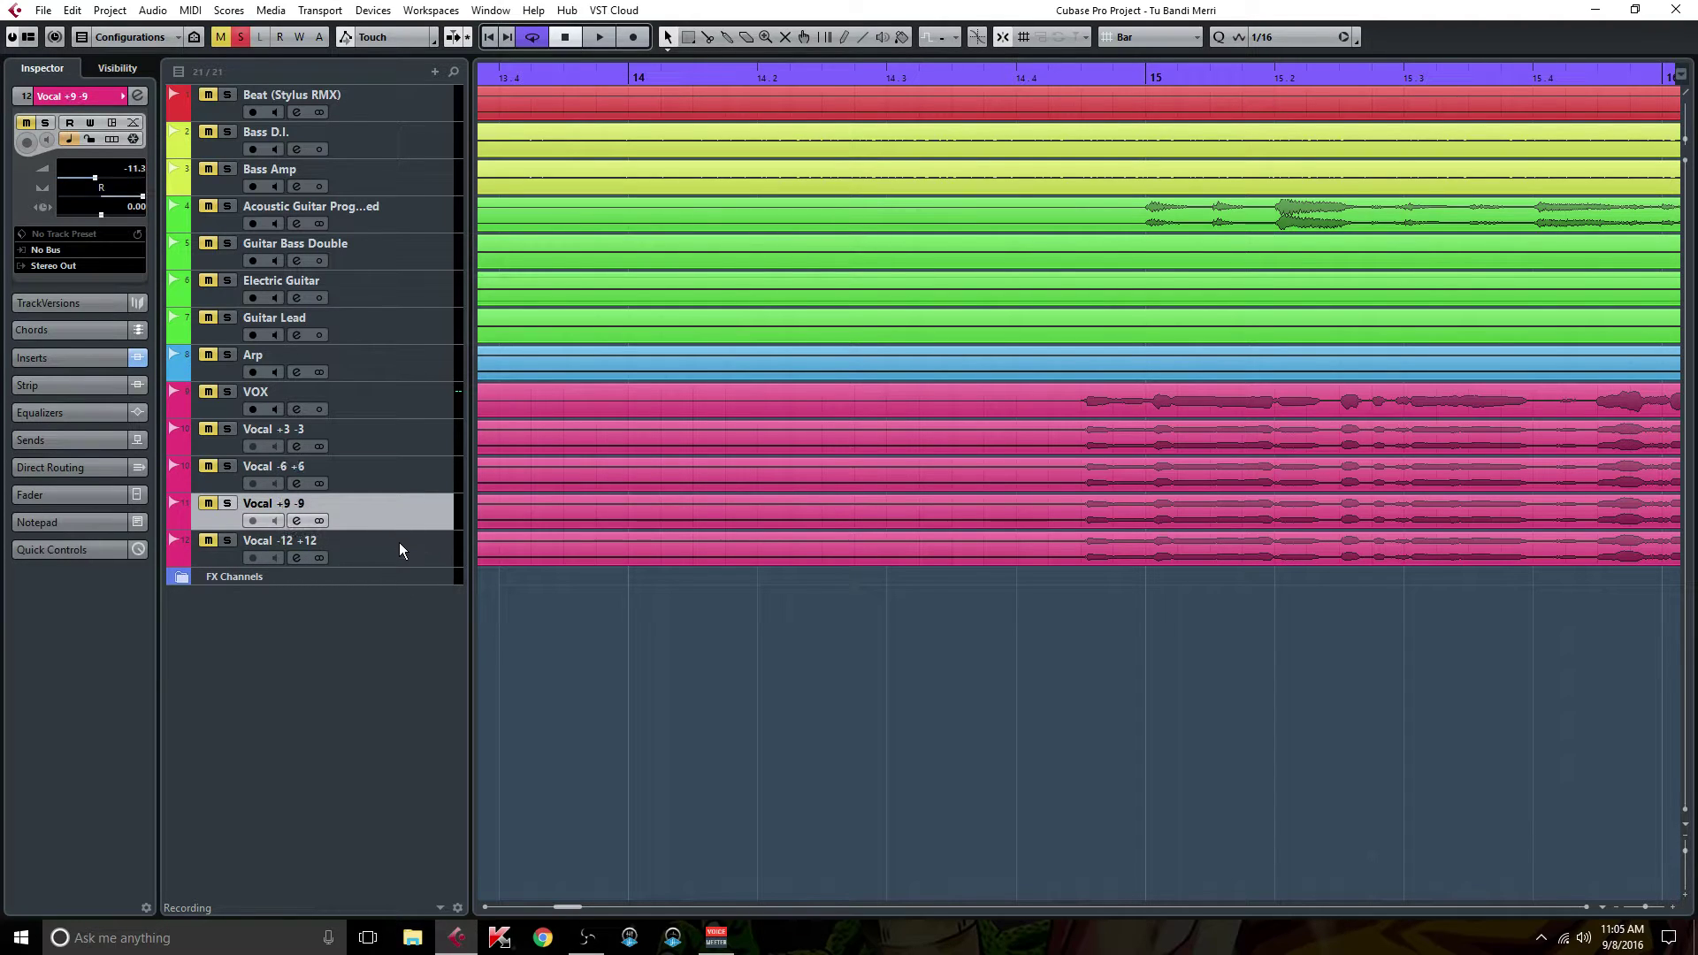
click(400, 543)
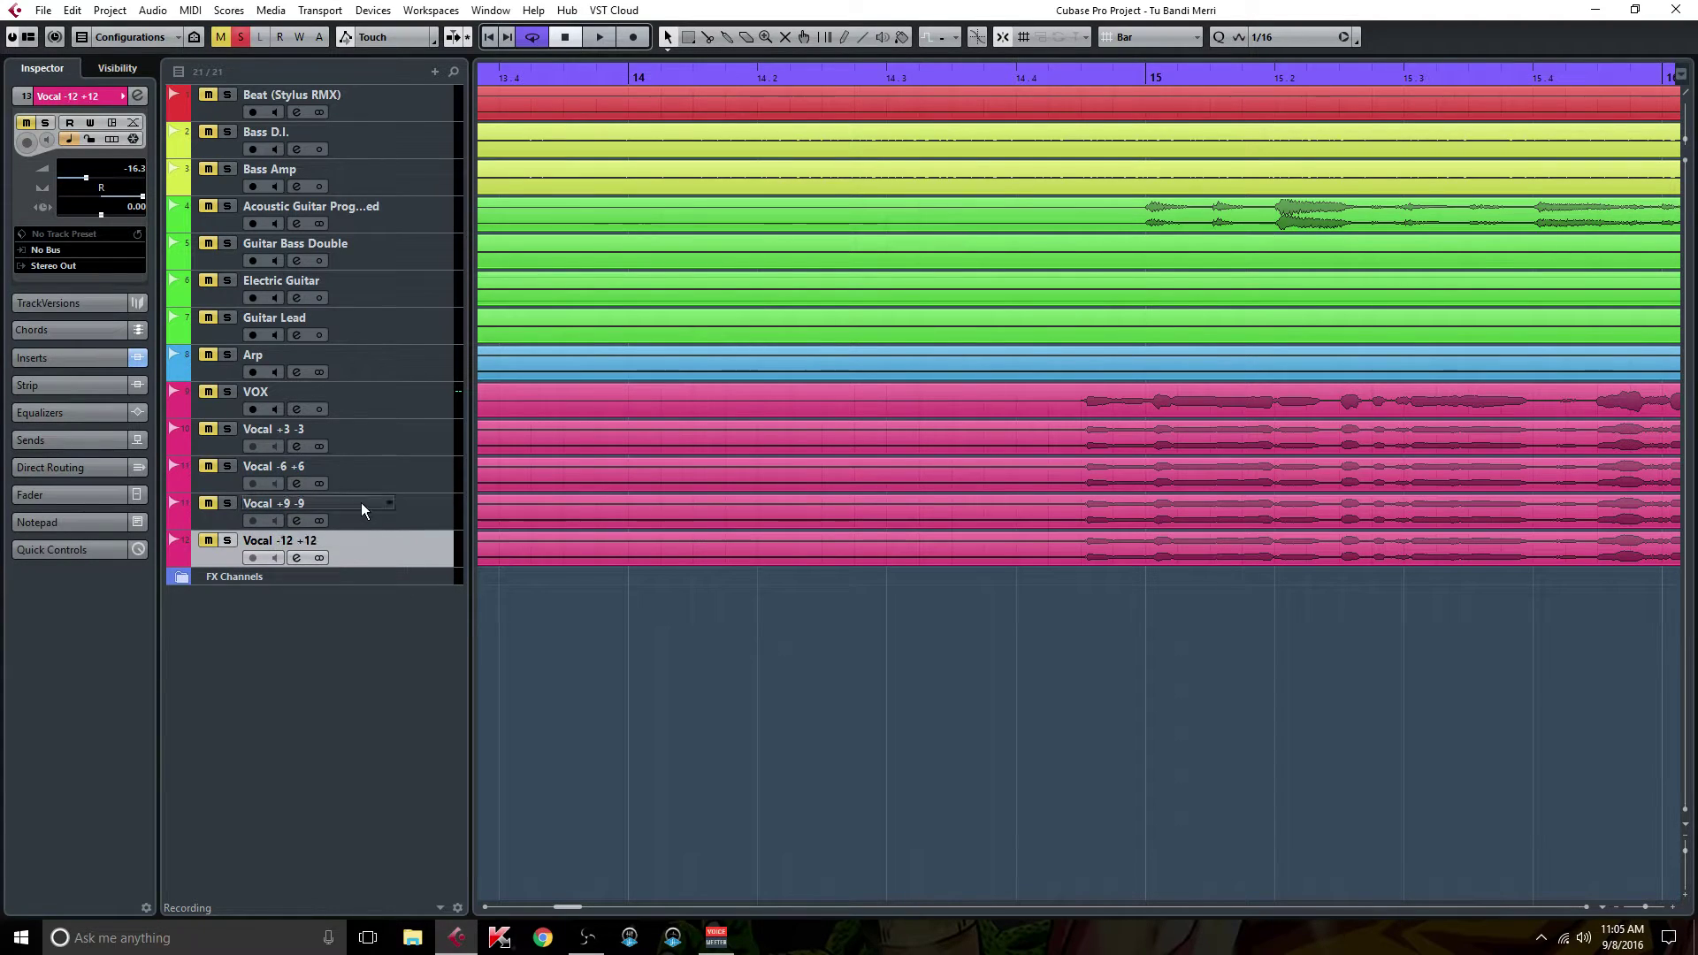
Open the Doubler2 Stereo insert of the Vocal +3 -3 track to inspect its settings, and close the channel settings
click(298, 445)
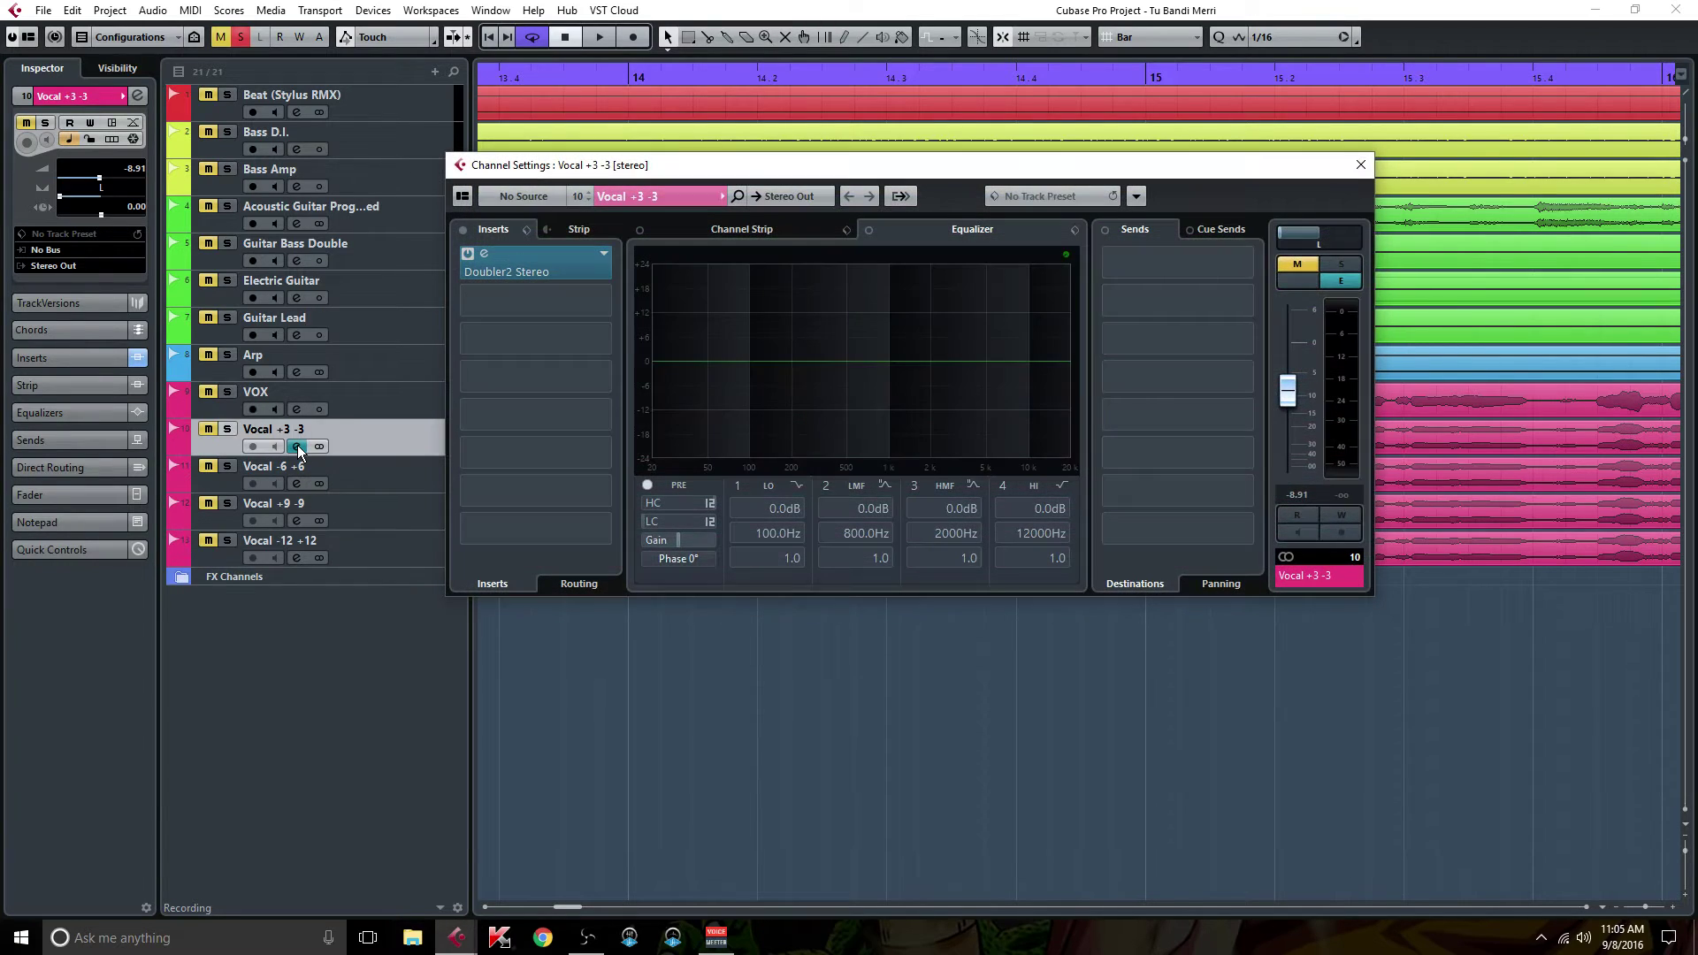
double_click(531, 269)
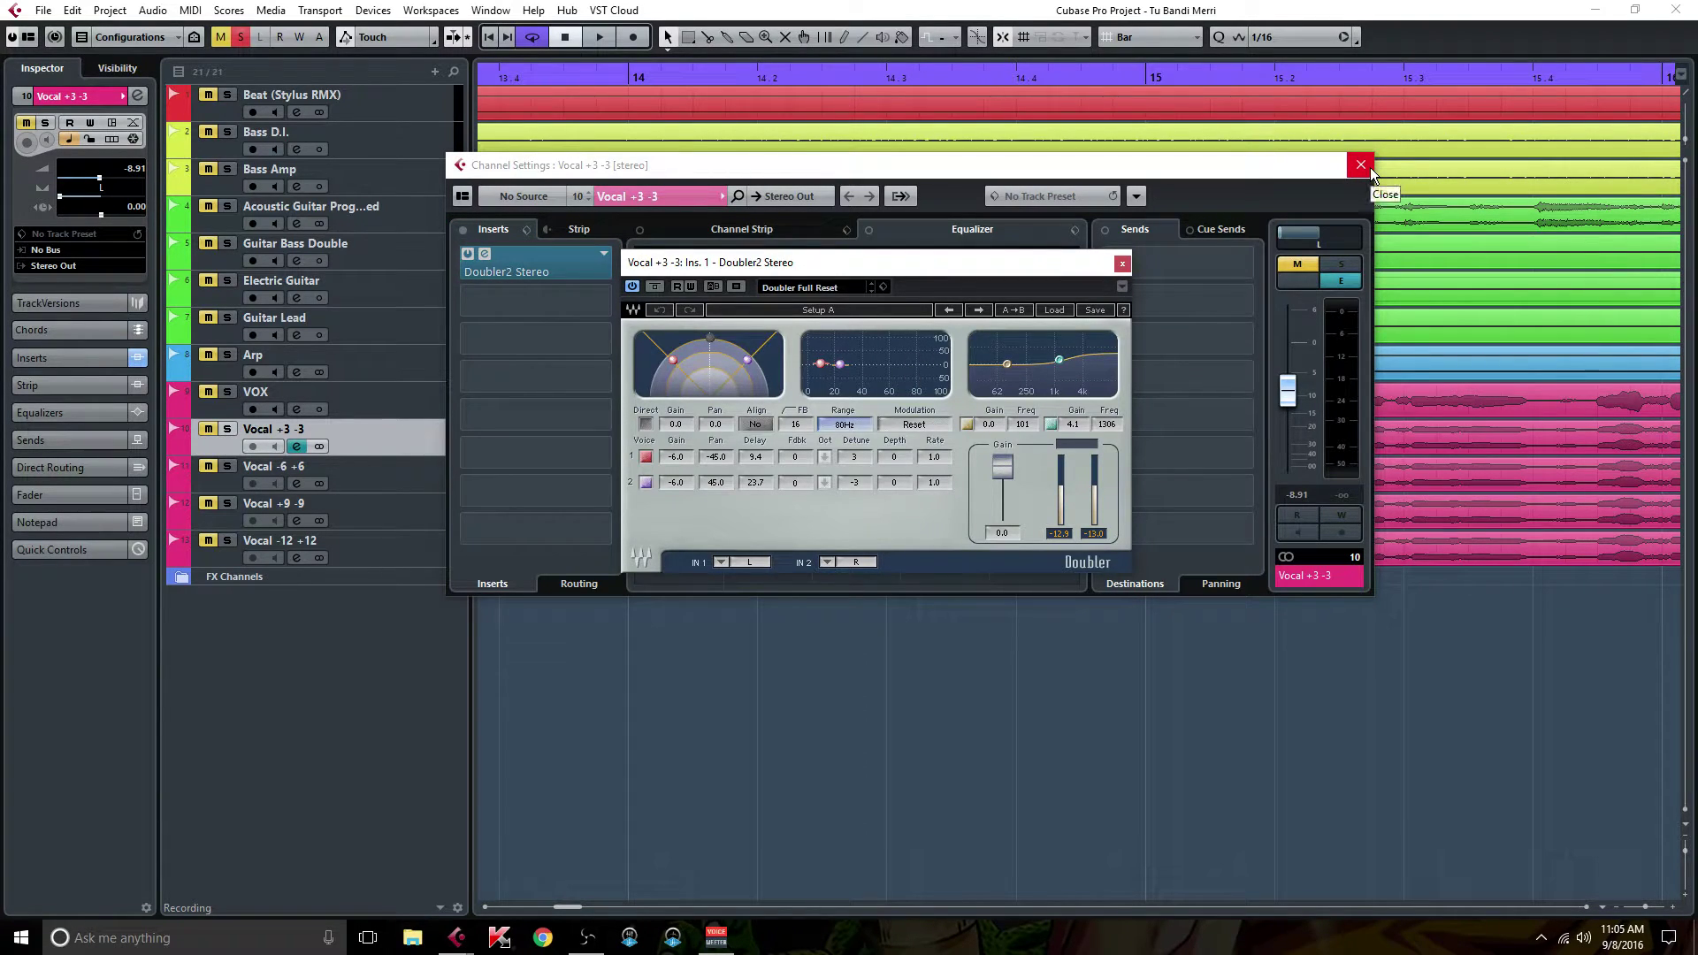
click(1361, 165)
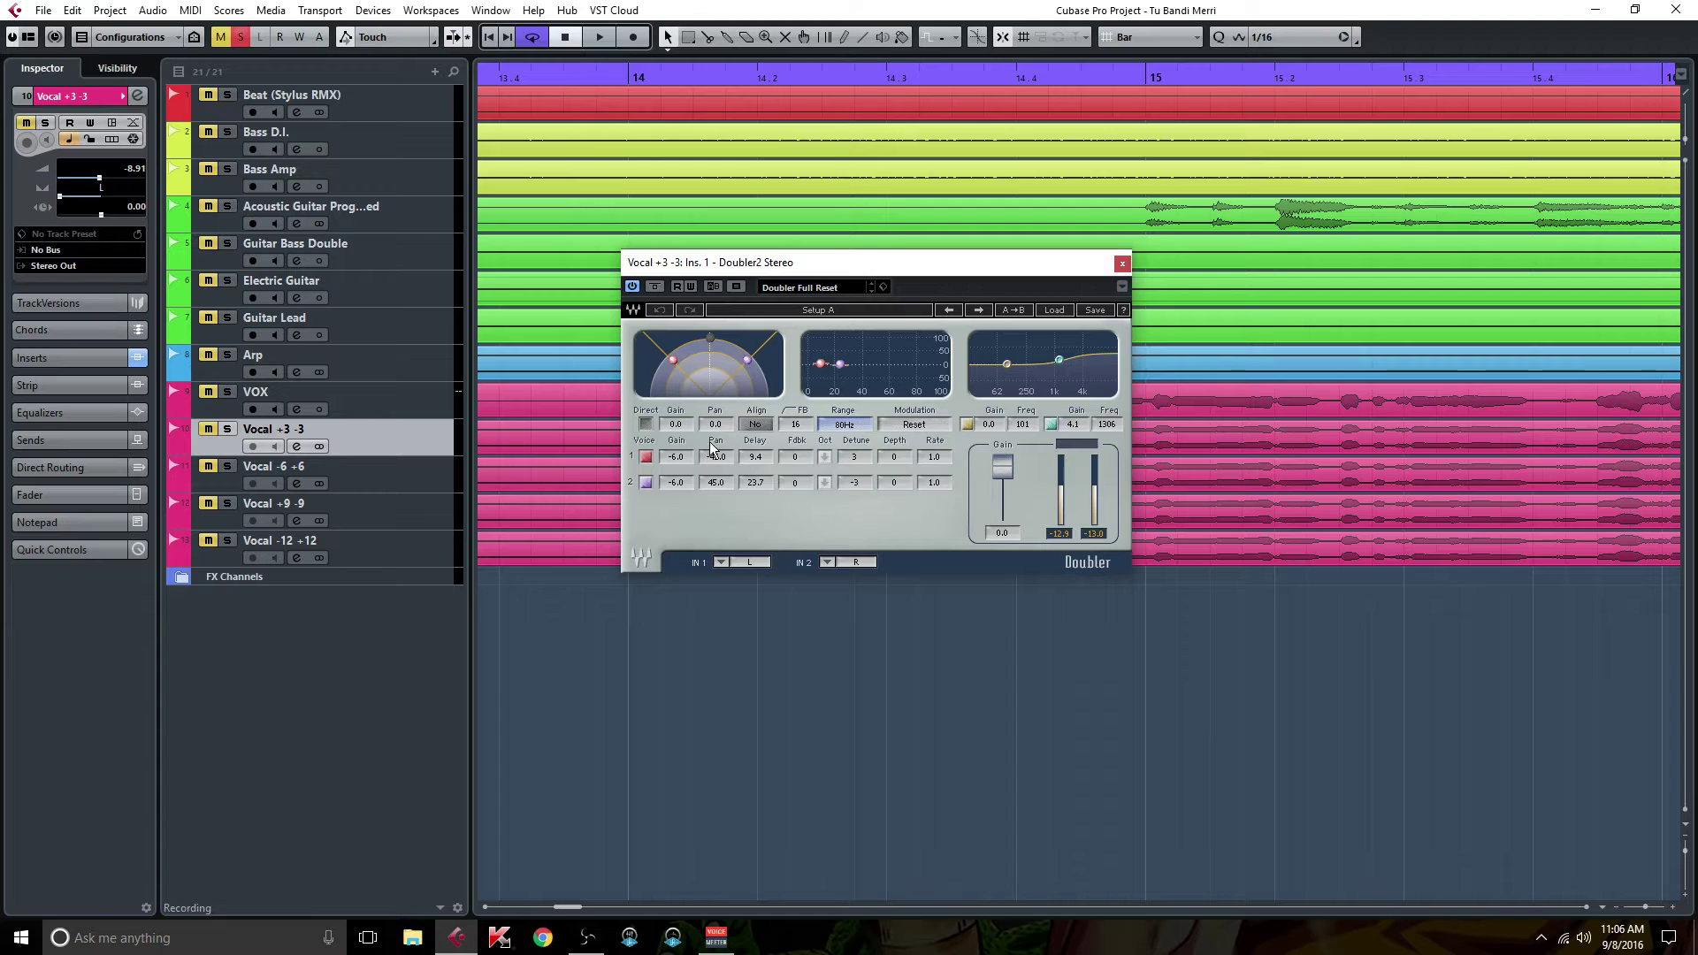
Toggle the Direct signal of the Doubler2 Stereo on Vocal +3 -3 to demonstrate it, and close the plug-in
drag(713, 457, 681, 451)
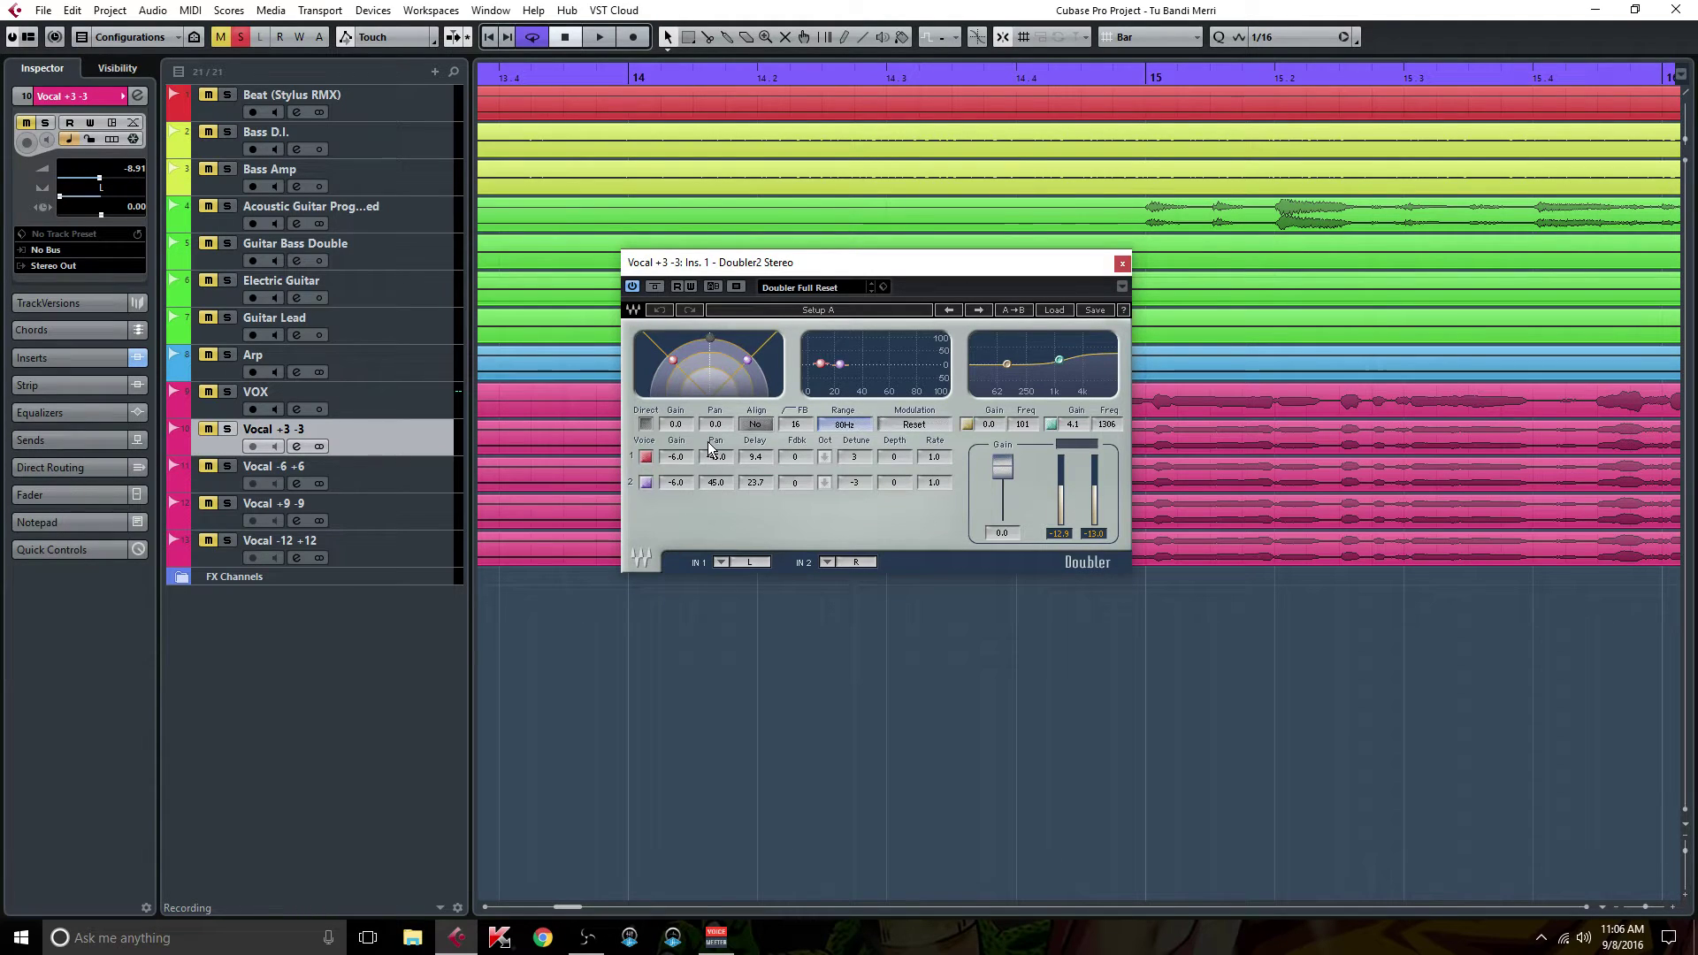
click(646, 424)
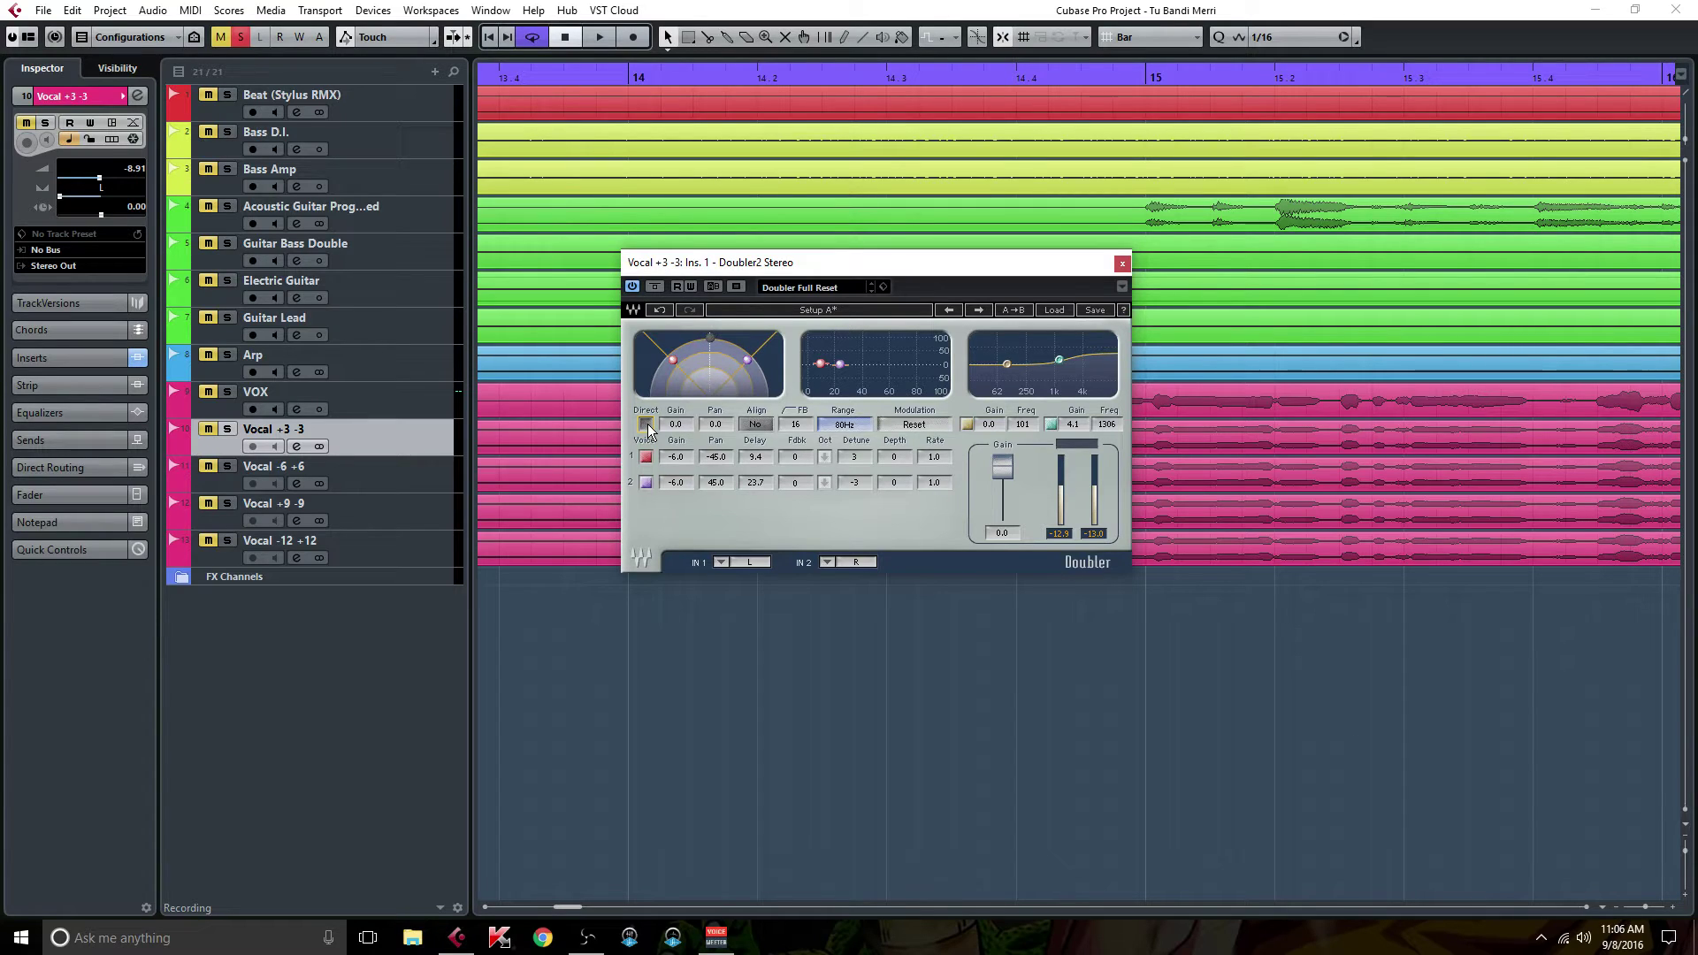
click(647, 422)
click(646, 424)
click(646, 425)
click(646, 423)
click(1122, 263)
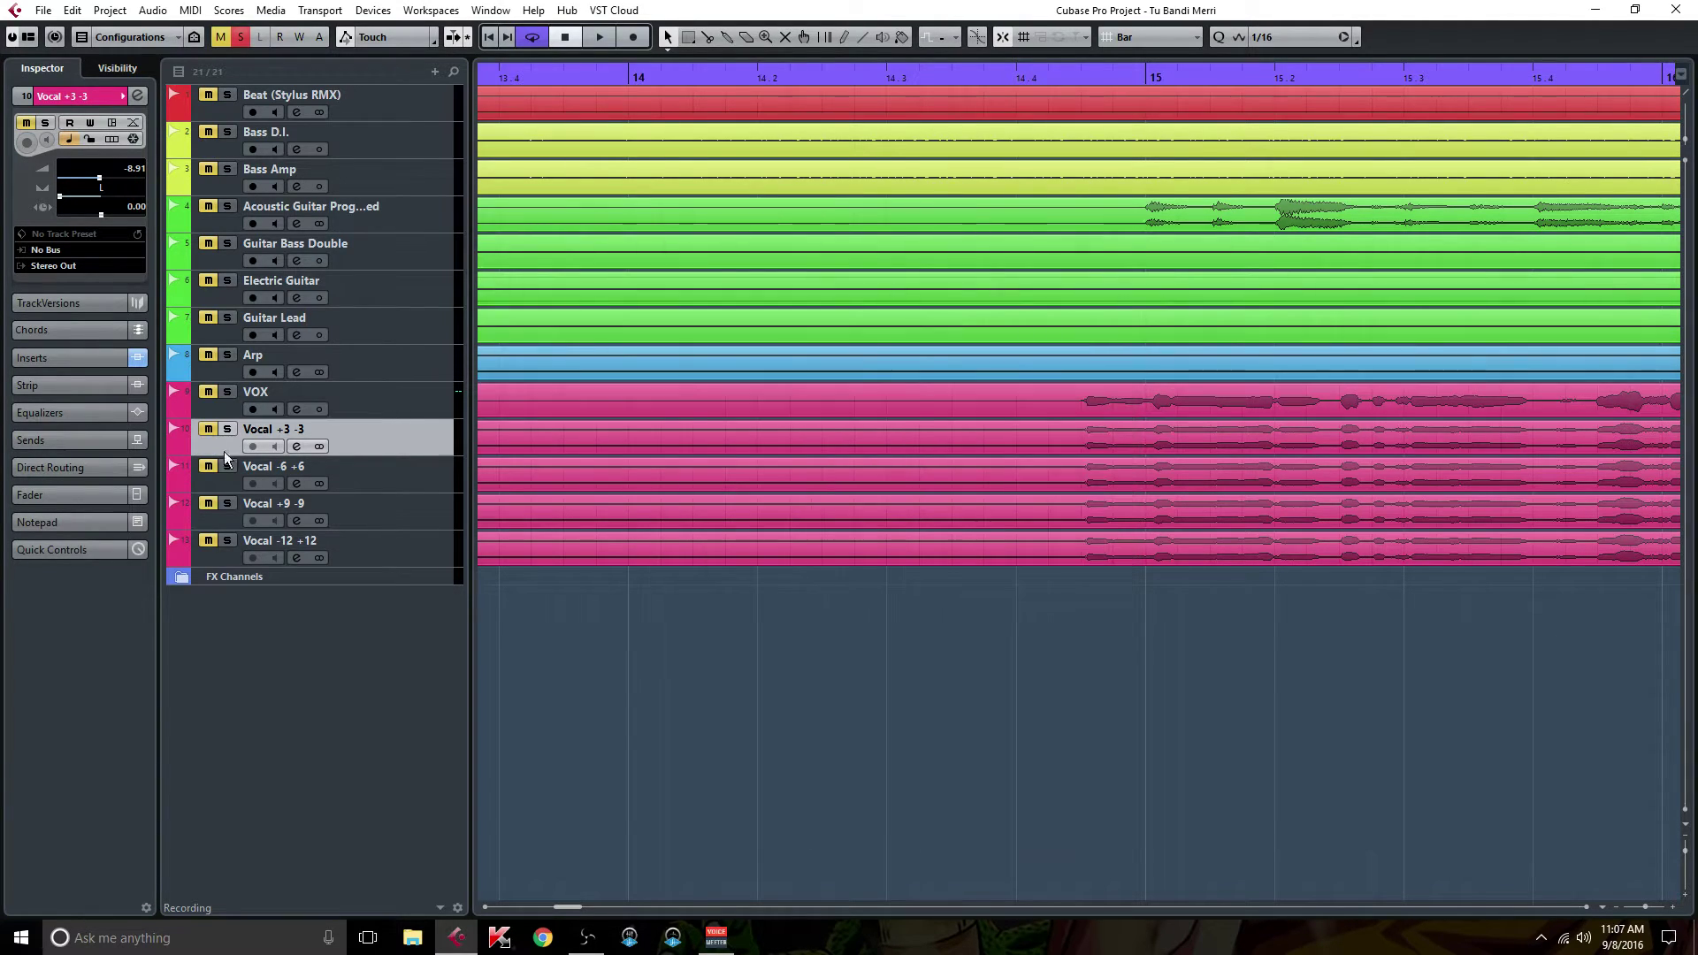
Inspect the Doubler2 Stereo detune and panning settings of Vocal -6 +6, comparing its channel settings with those of Vocal +3 -3
click(348, 475)
click(296, 483)
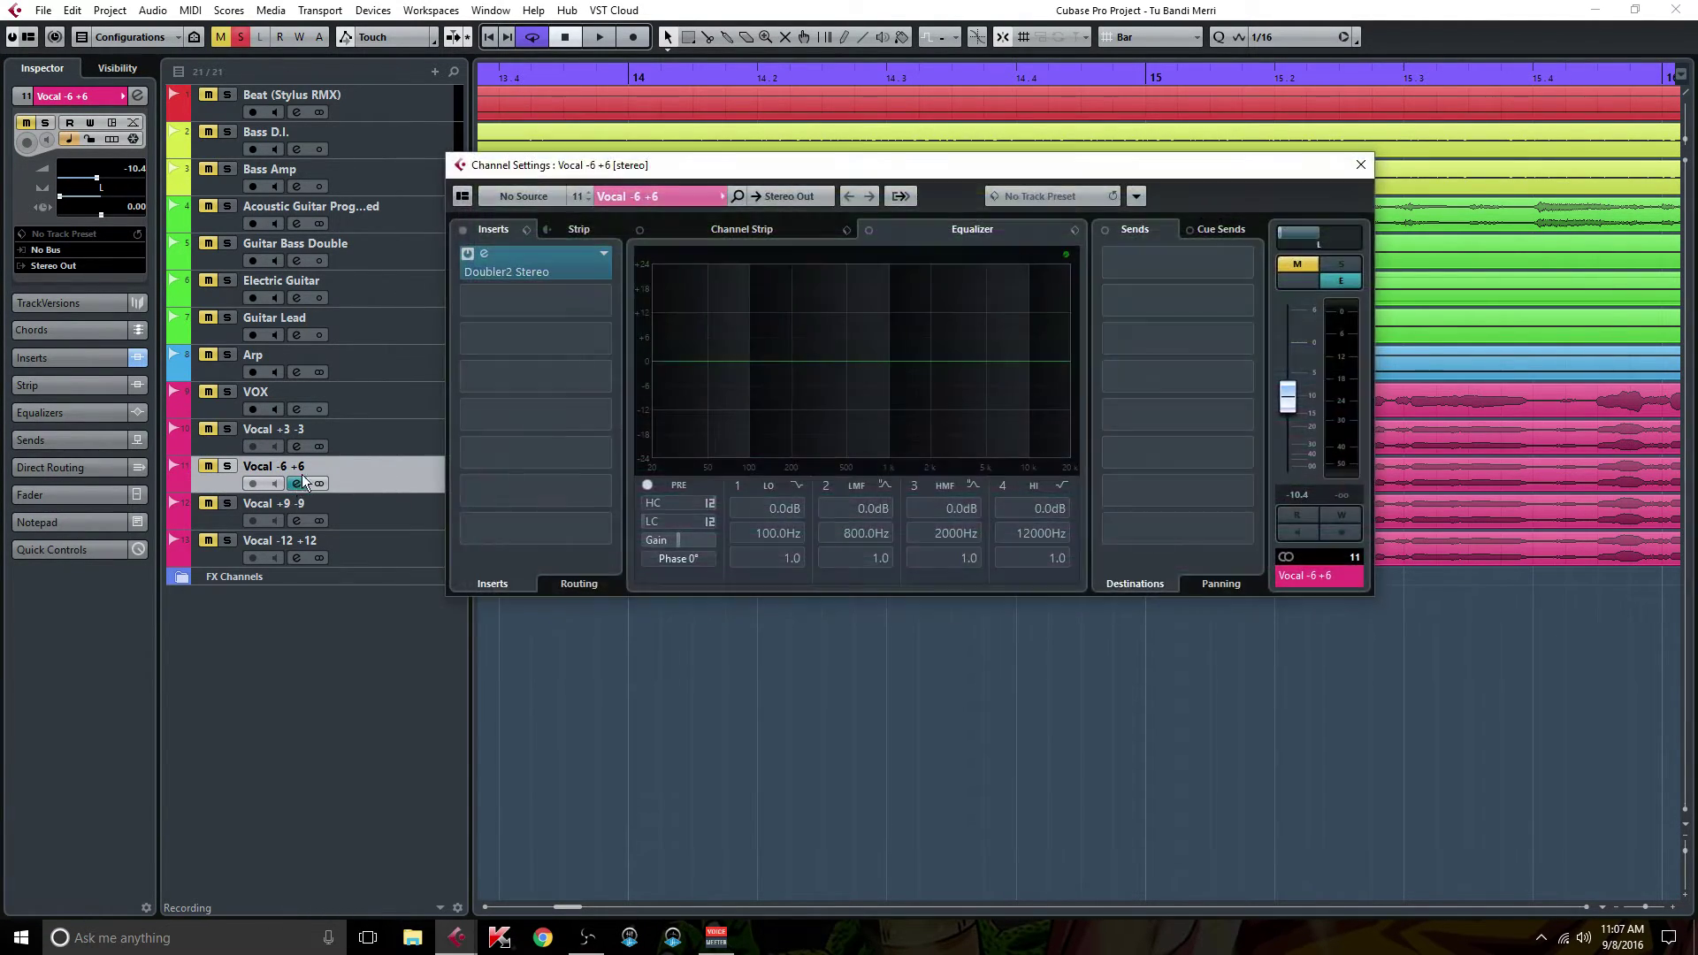
click(521, 270)
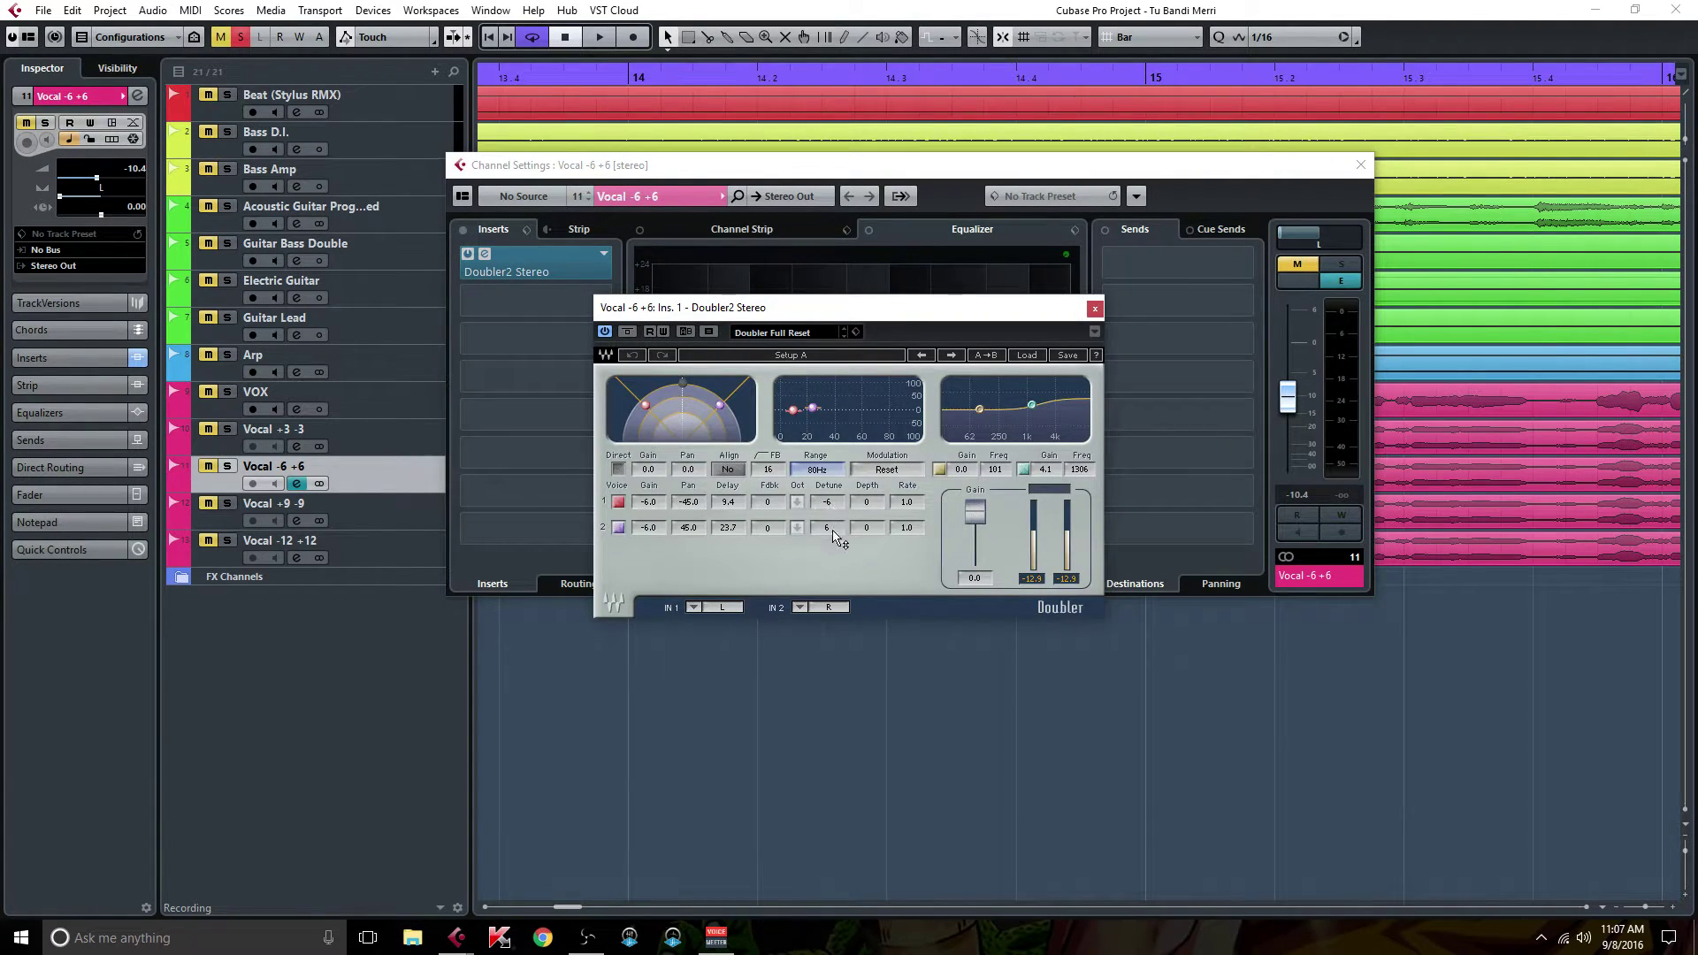
click(1360, 164)
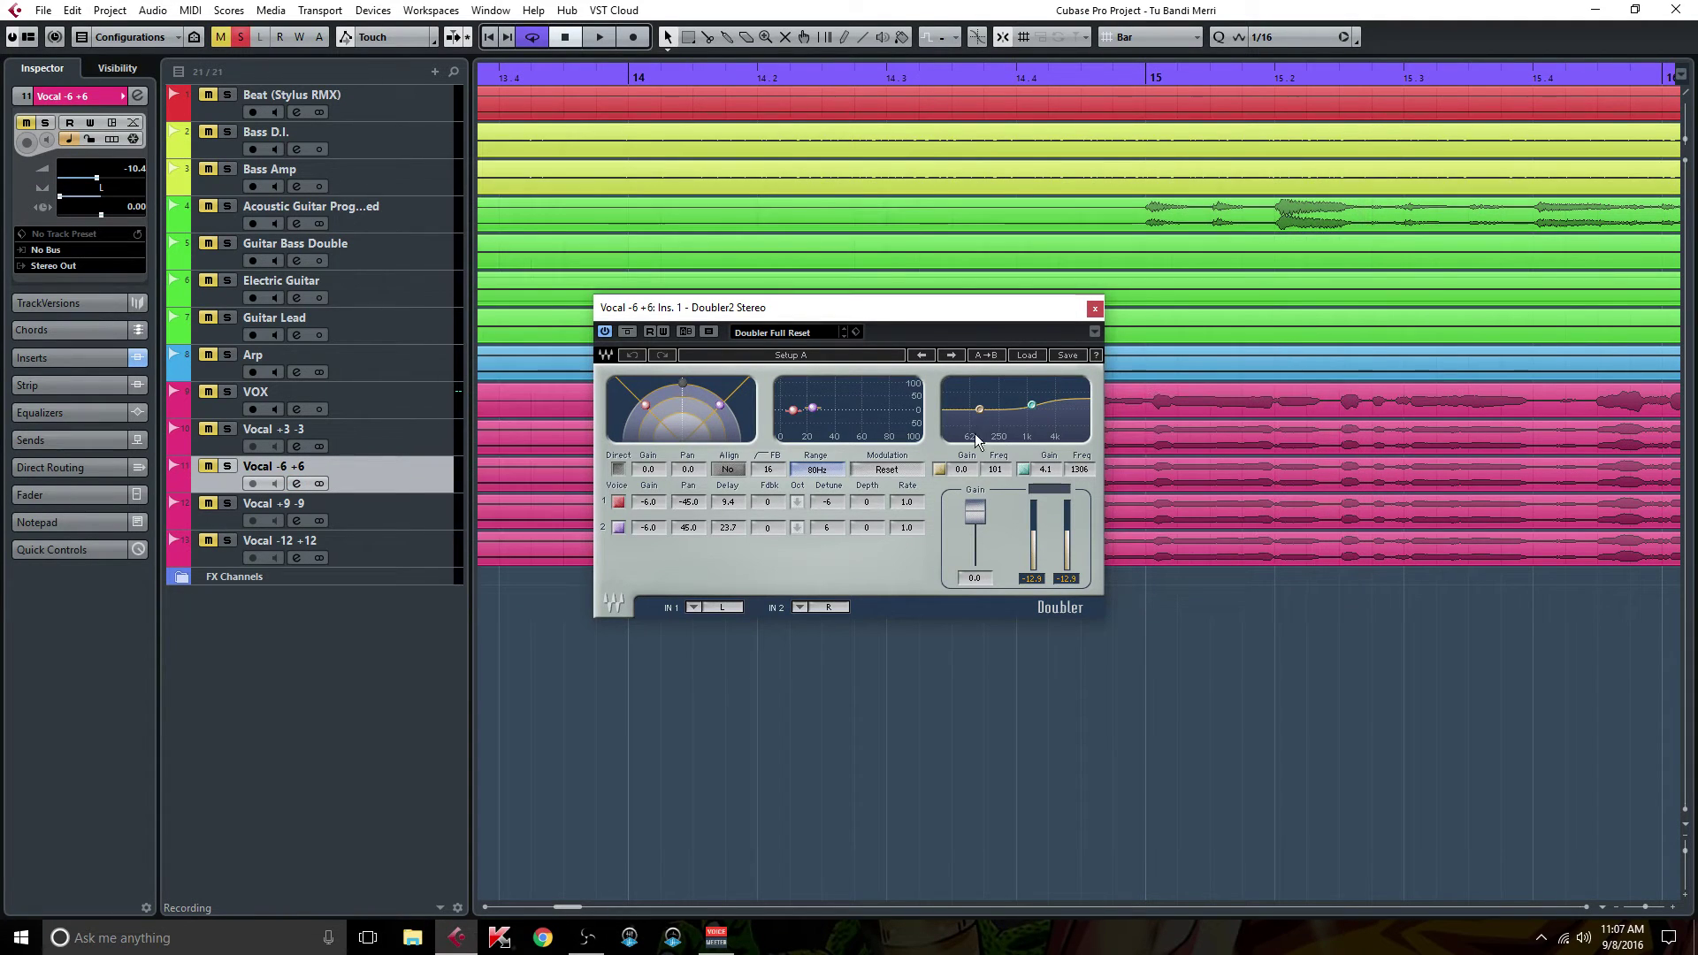
click(297, 445)
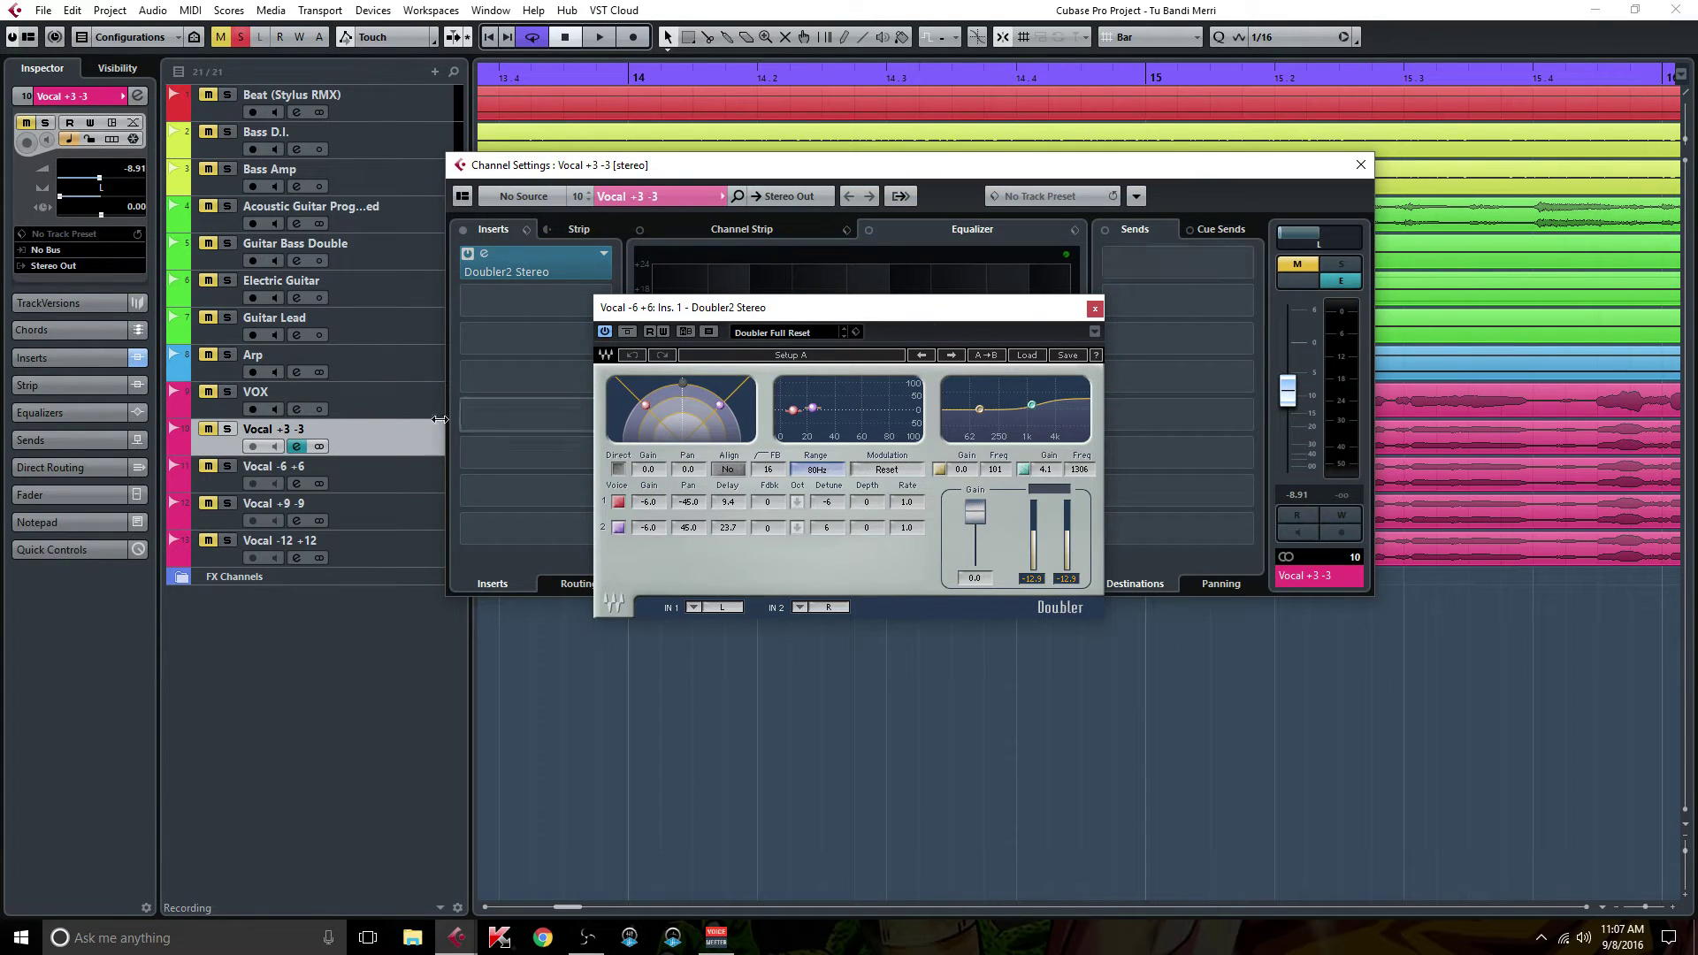
click(297, 484)
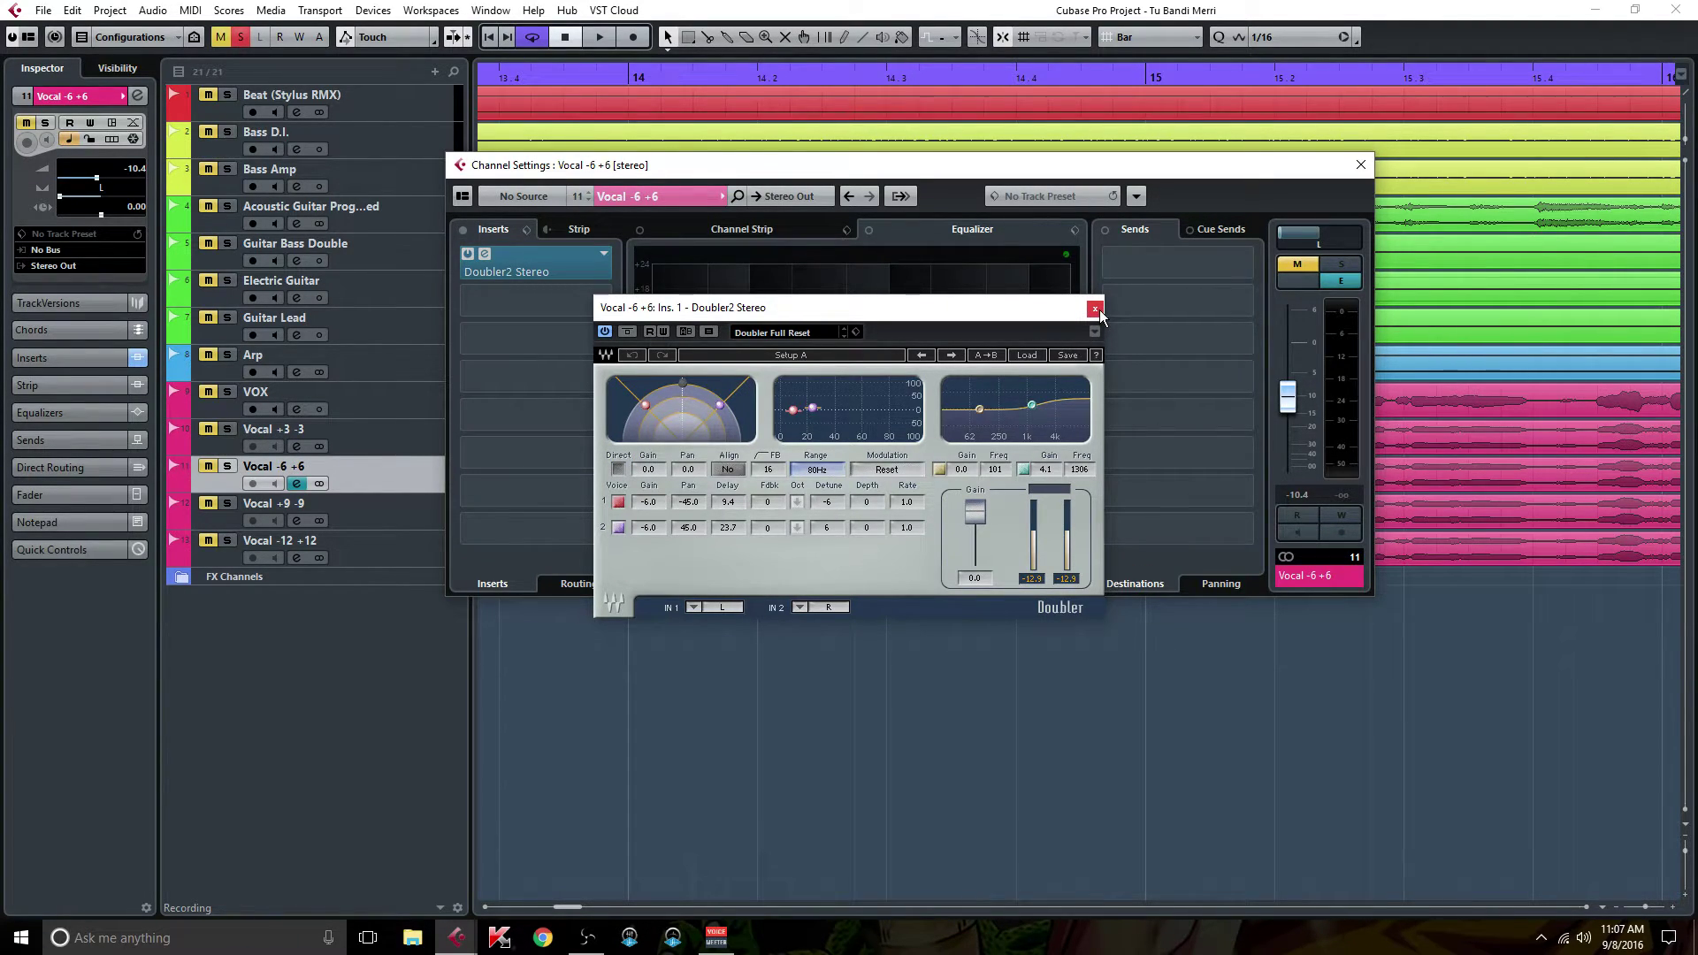
click(1361, 165)
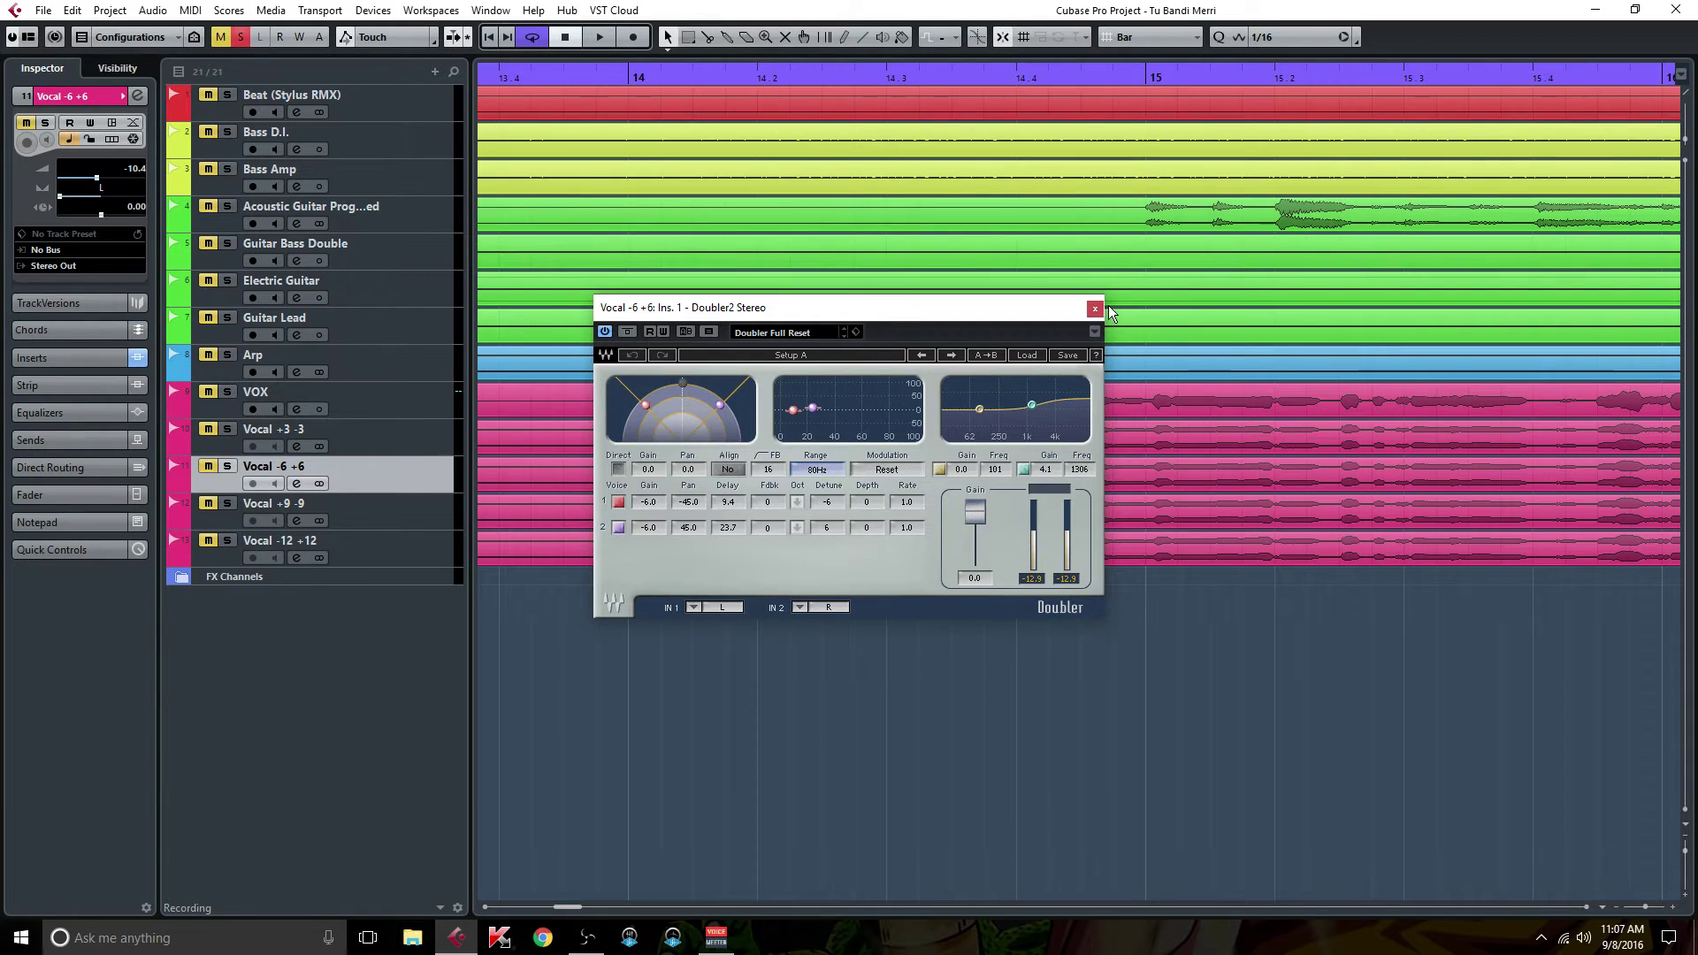
click(1095, 310)
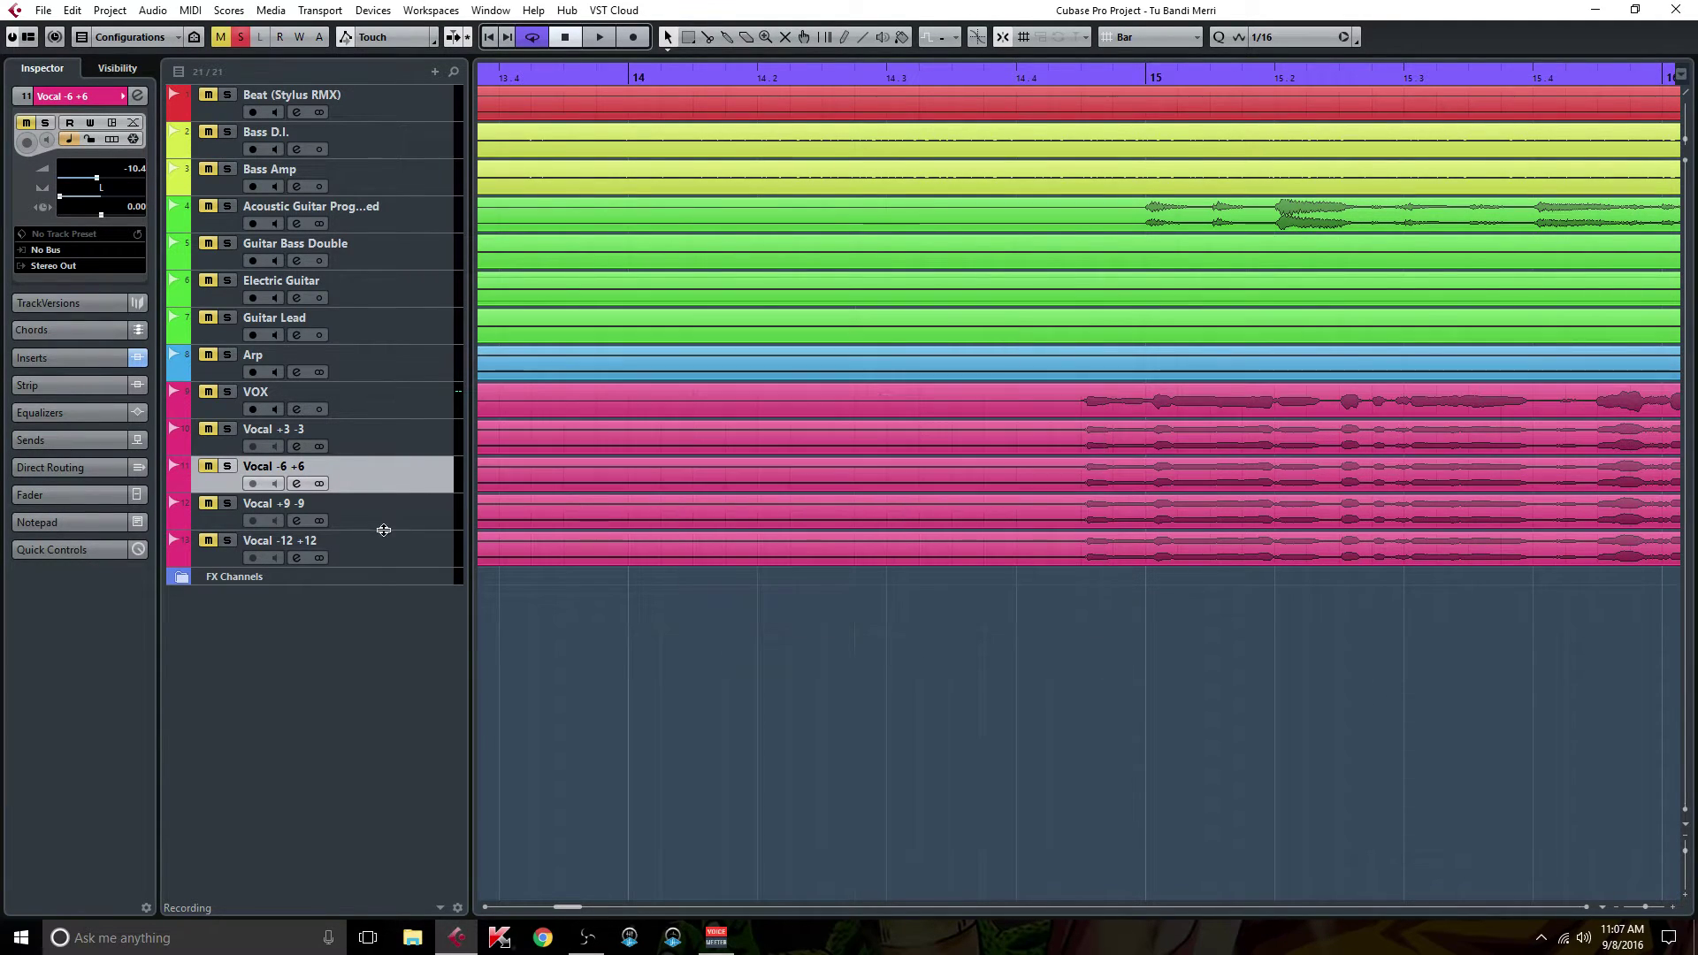
Open the Doubler2 Stereo insert of Vocal +9 -9 to inspect its settings and channel panning, and close both windows
click(295, 519)
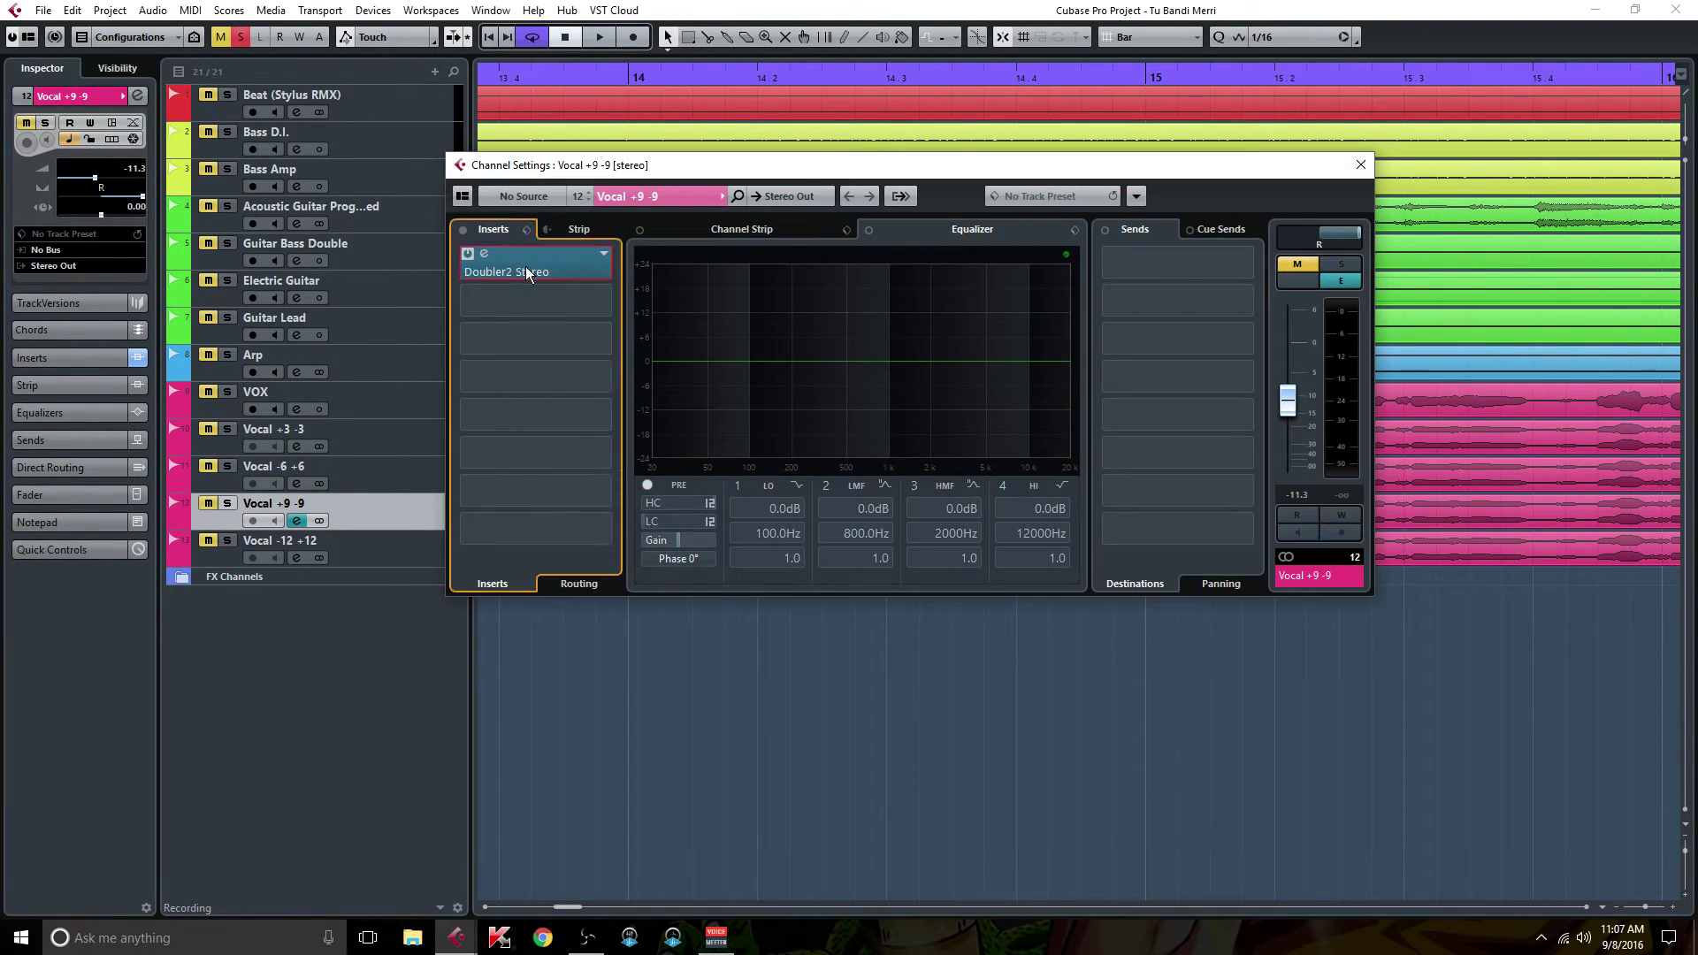
click(526, 267)
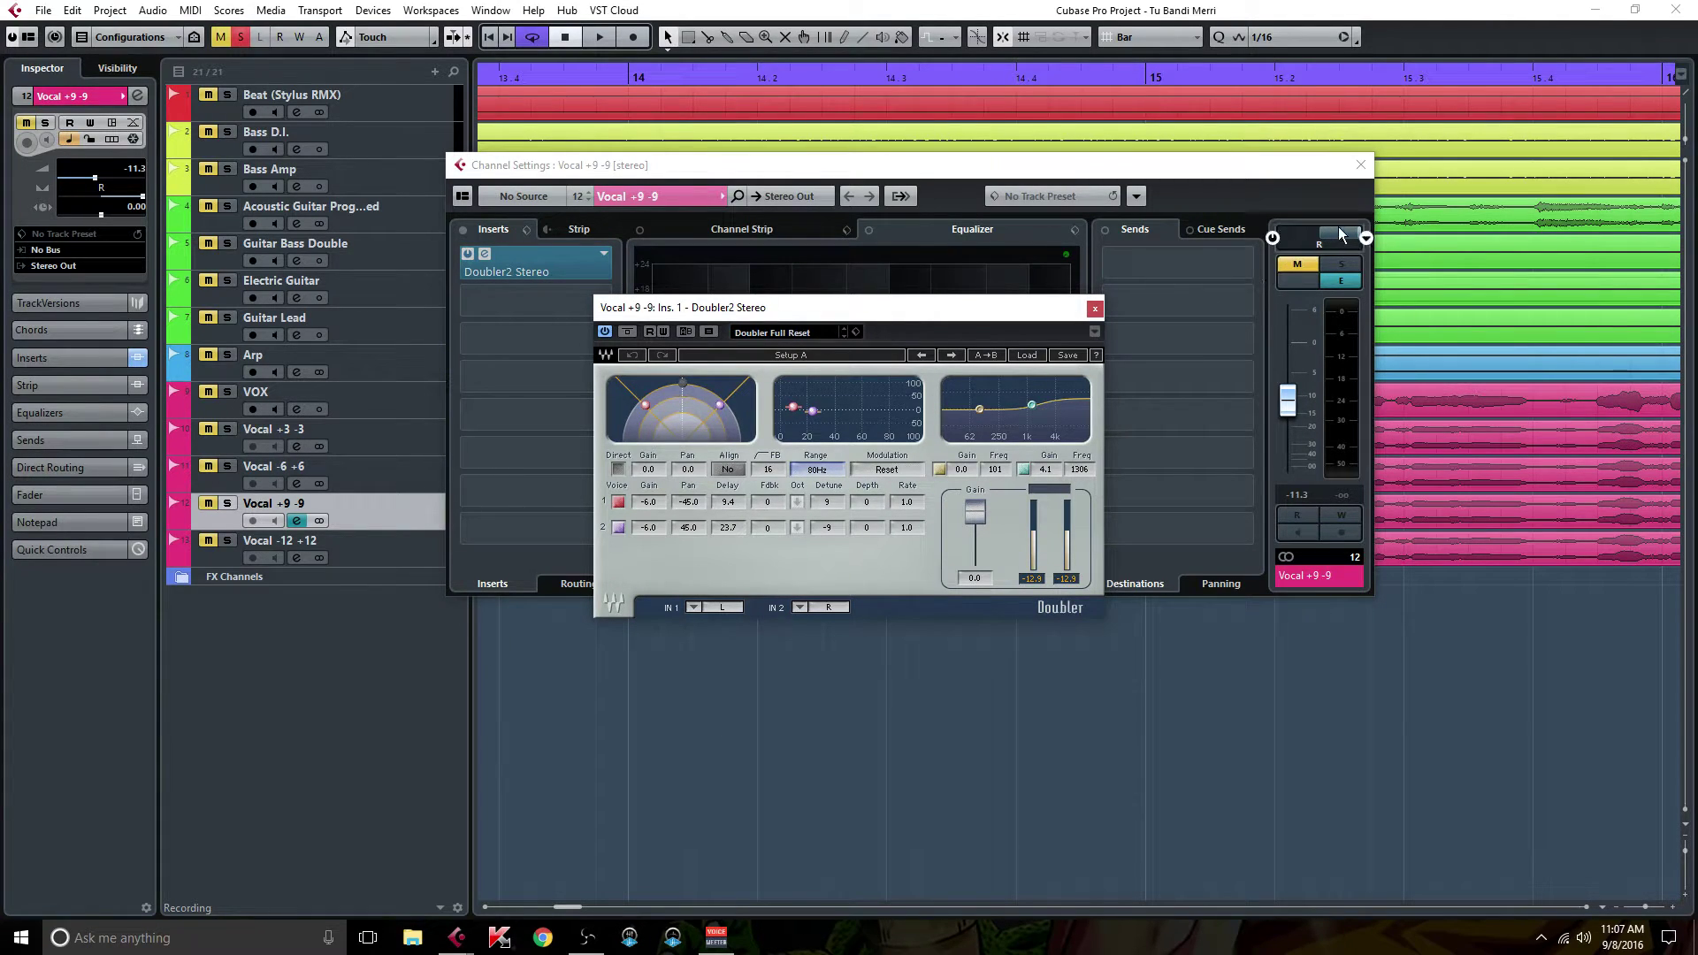
click(1360, 164)
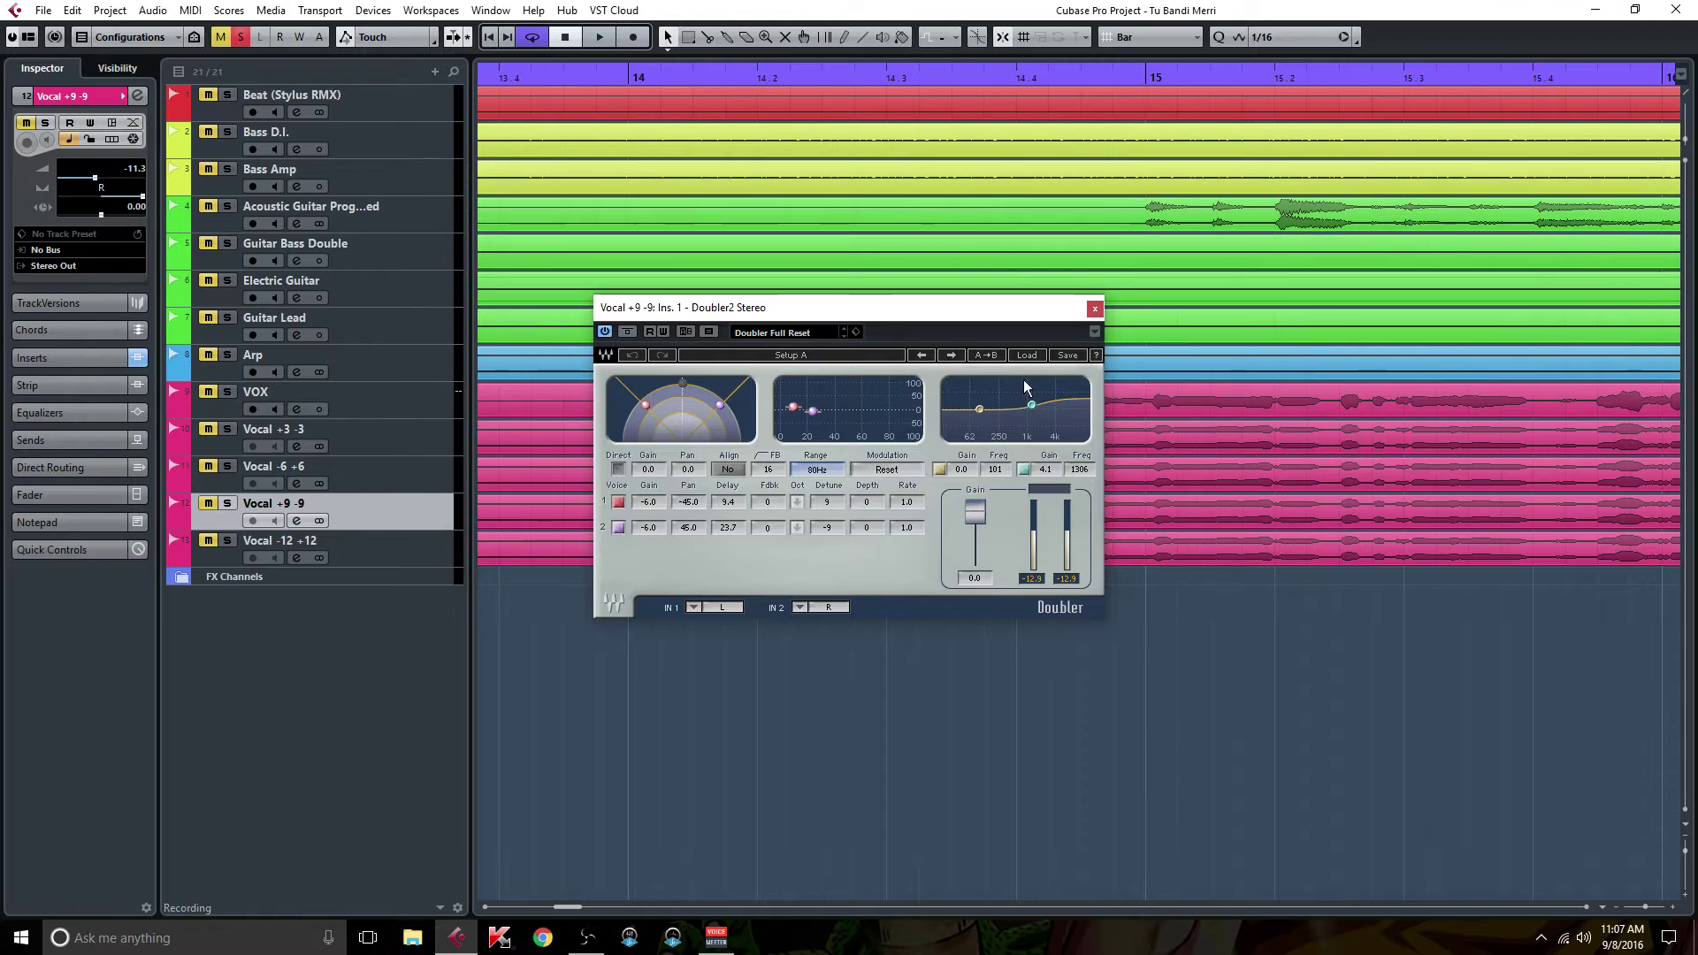
click(1095, 308)
Inspect the Doubler2 Stereo detune values on the Vocal -12 +12 track, and close the plug-in and channel settings
click(296, 557)
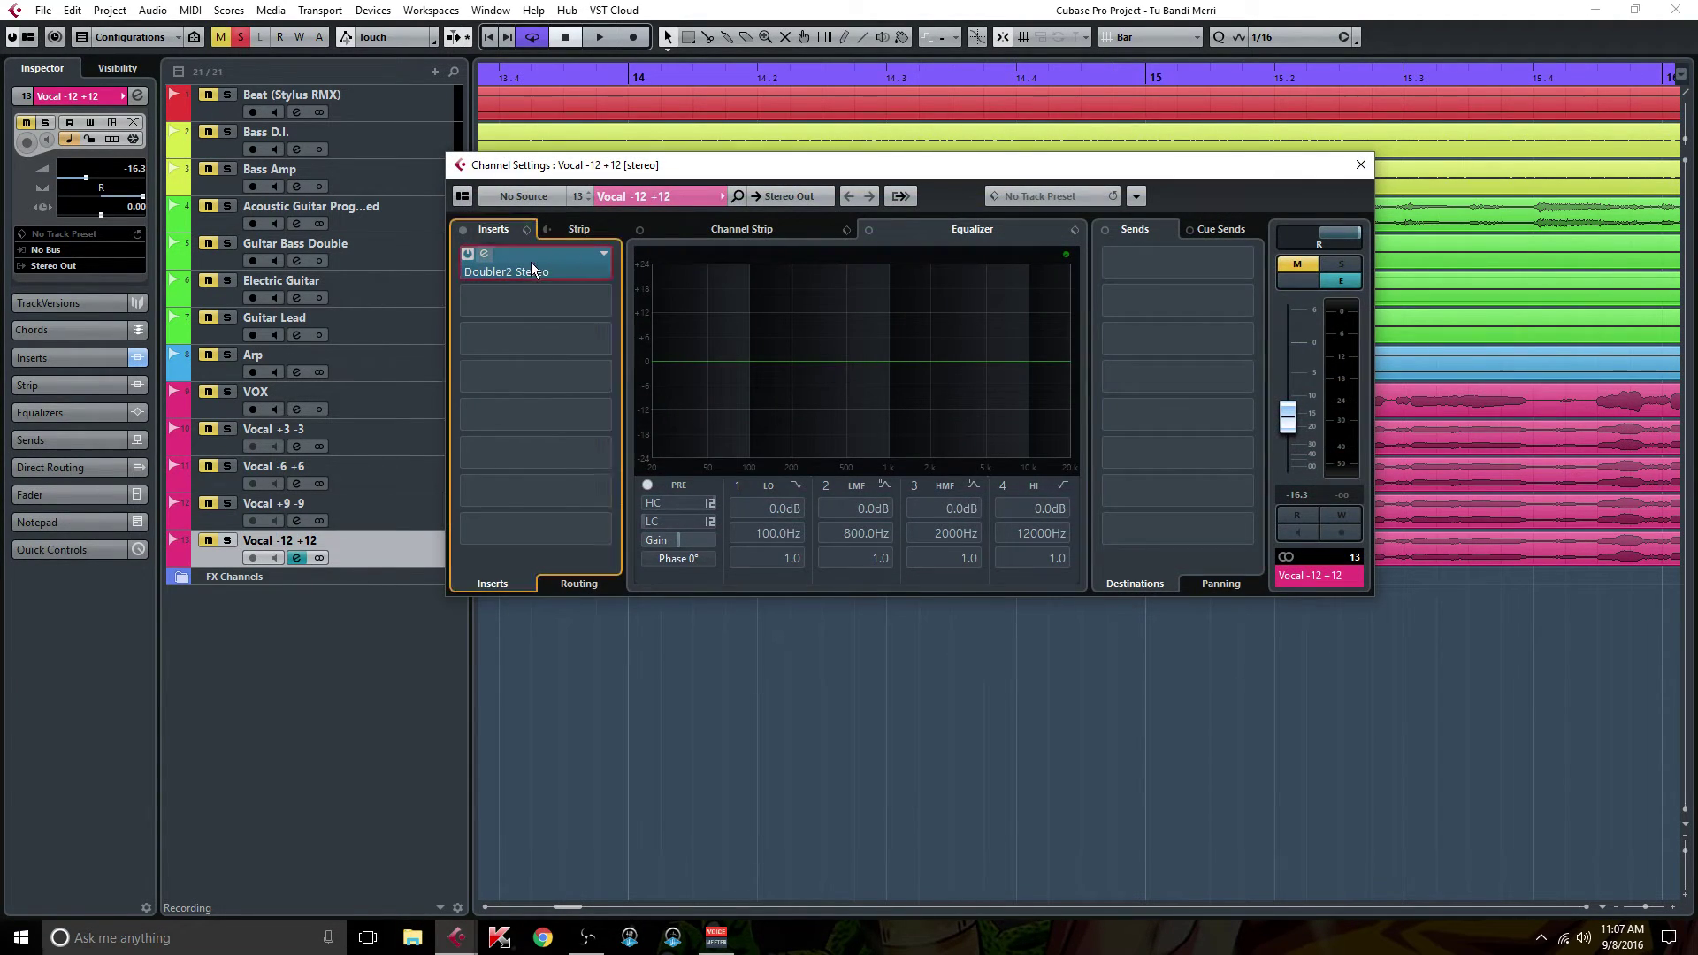
click(530, 262)
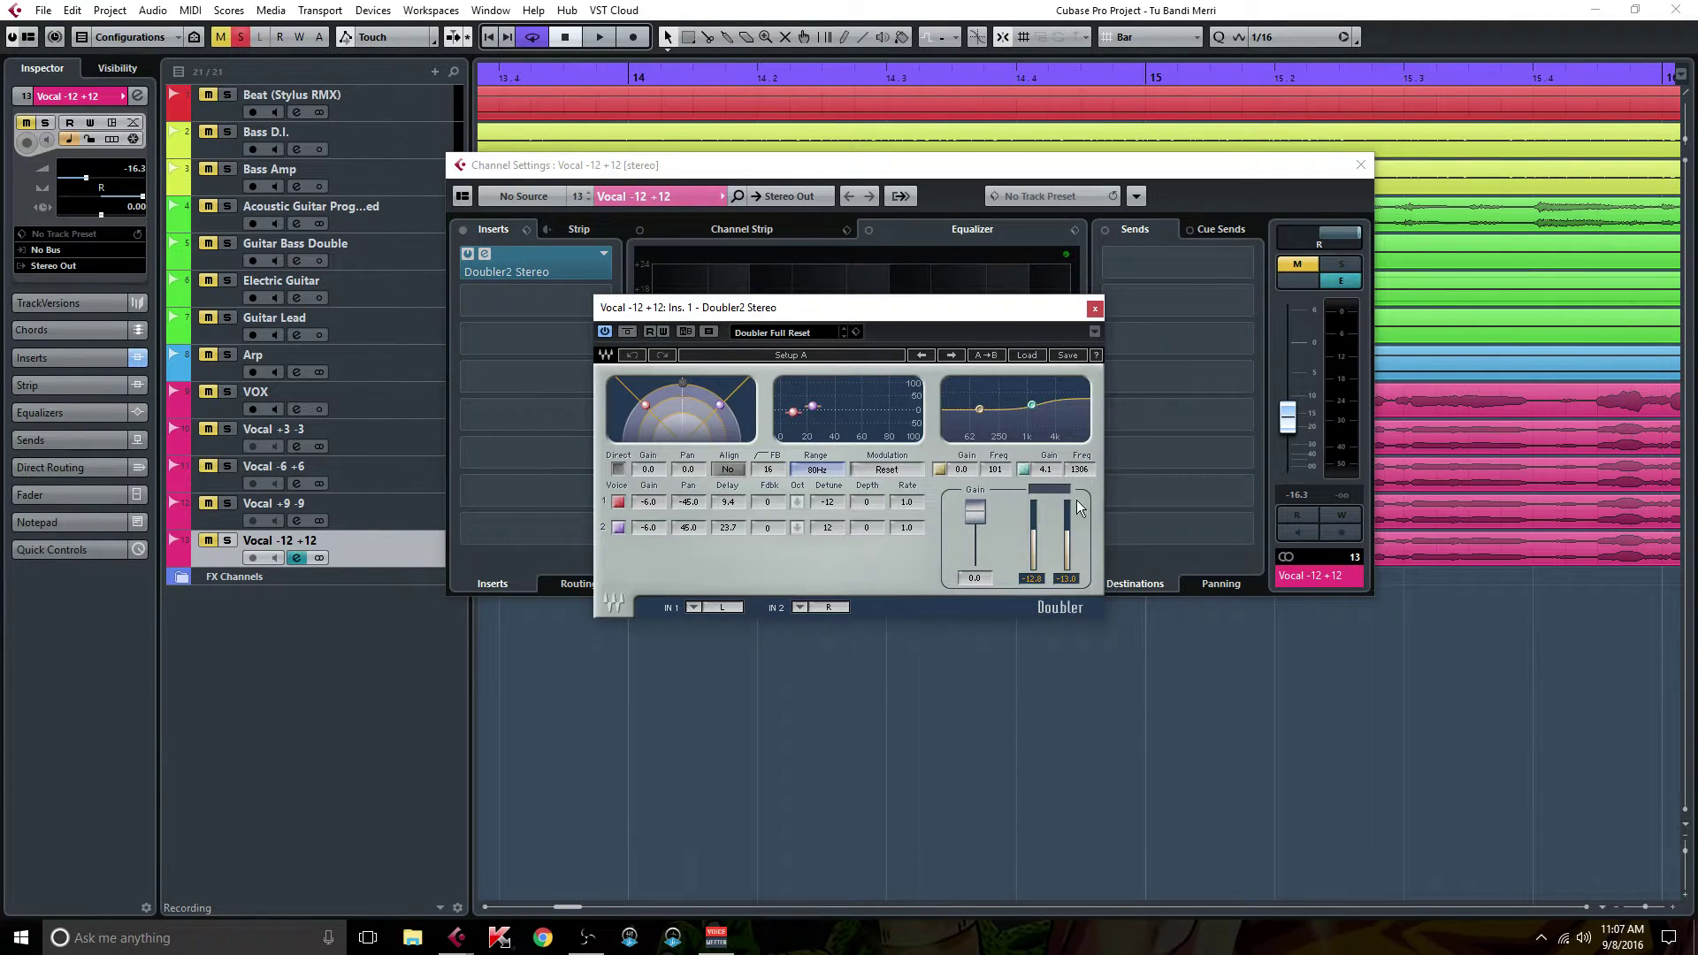
click(1360, 164)
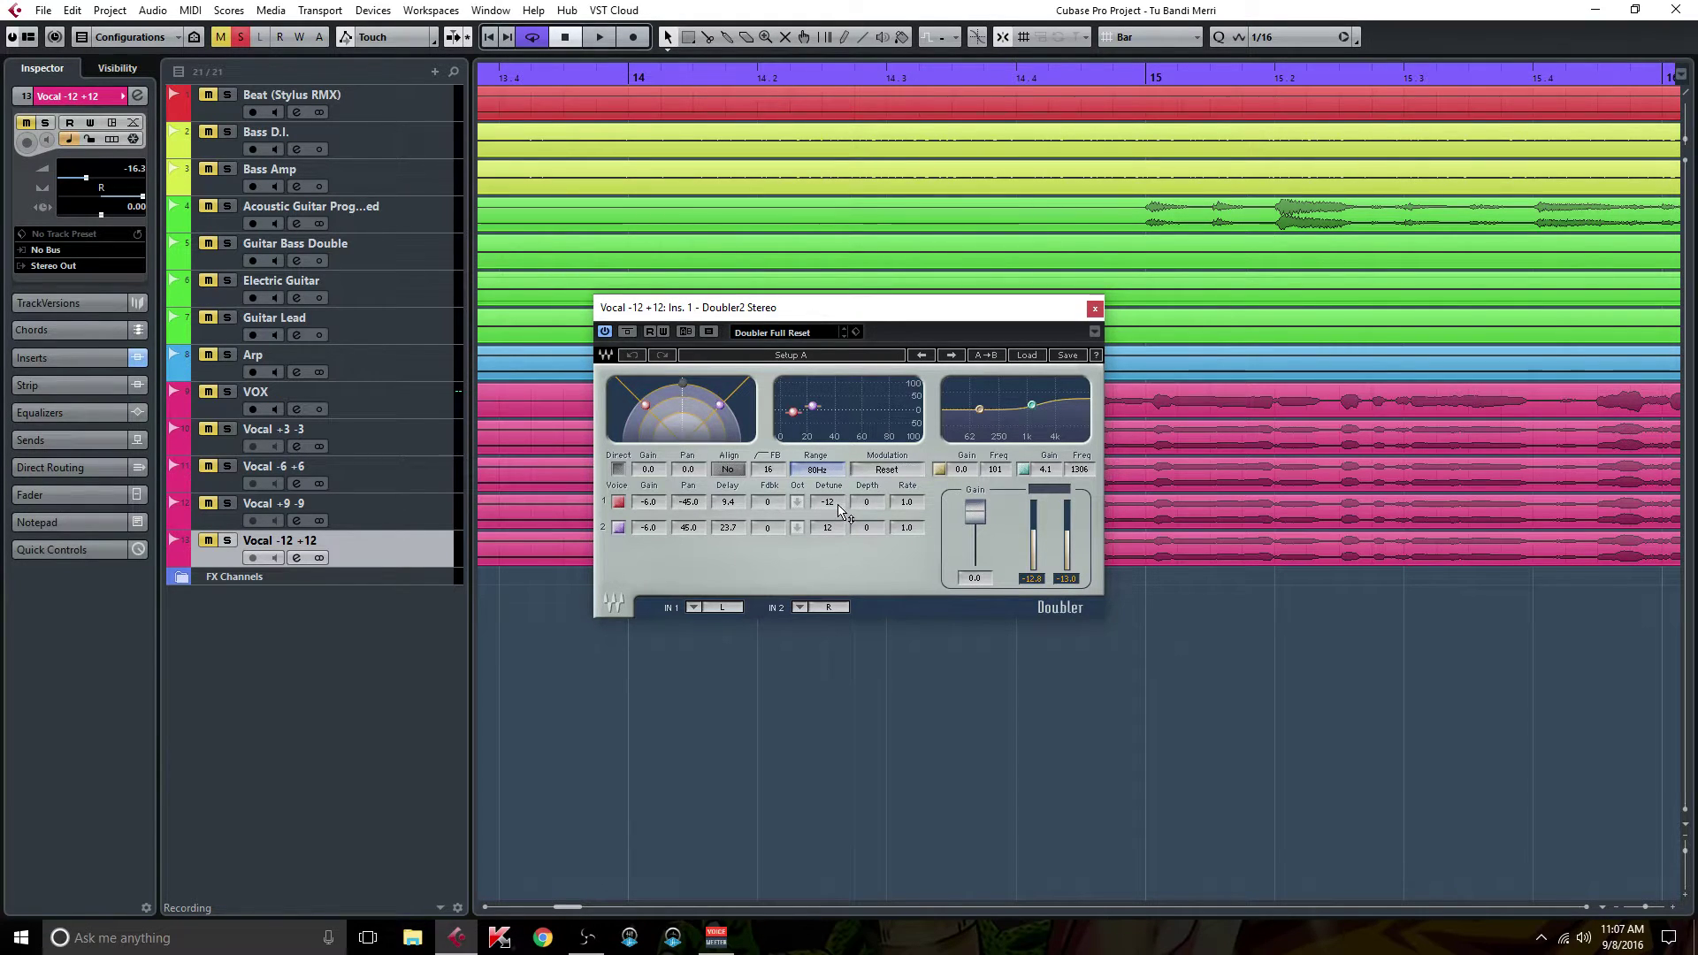
click(1095, 308)
Solo the four Doubler tracks: Vocal +3 -3, Vocal -6 +6, Vocal +9 -9 and Vocal -12 +12
click(228, 430)
click(227, 467)
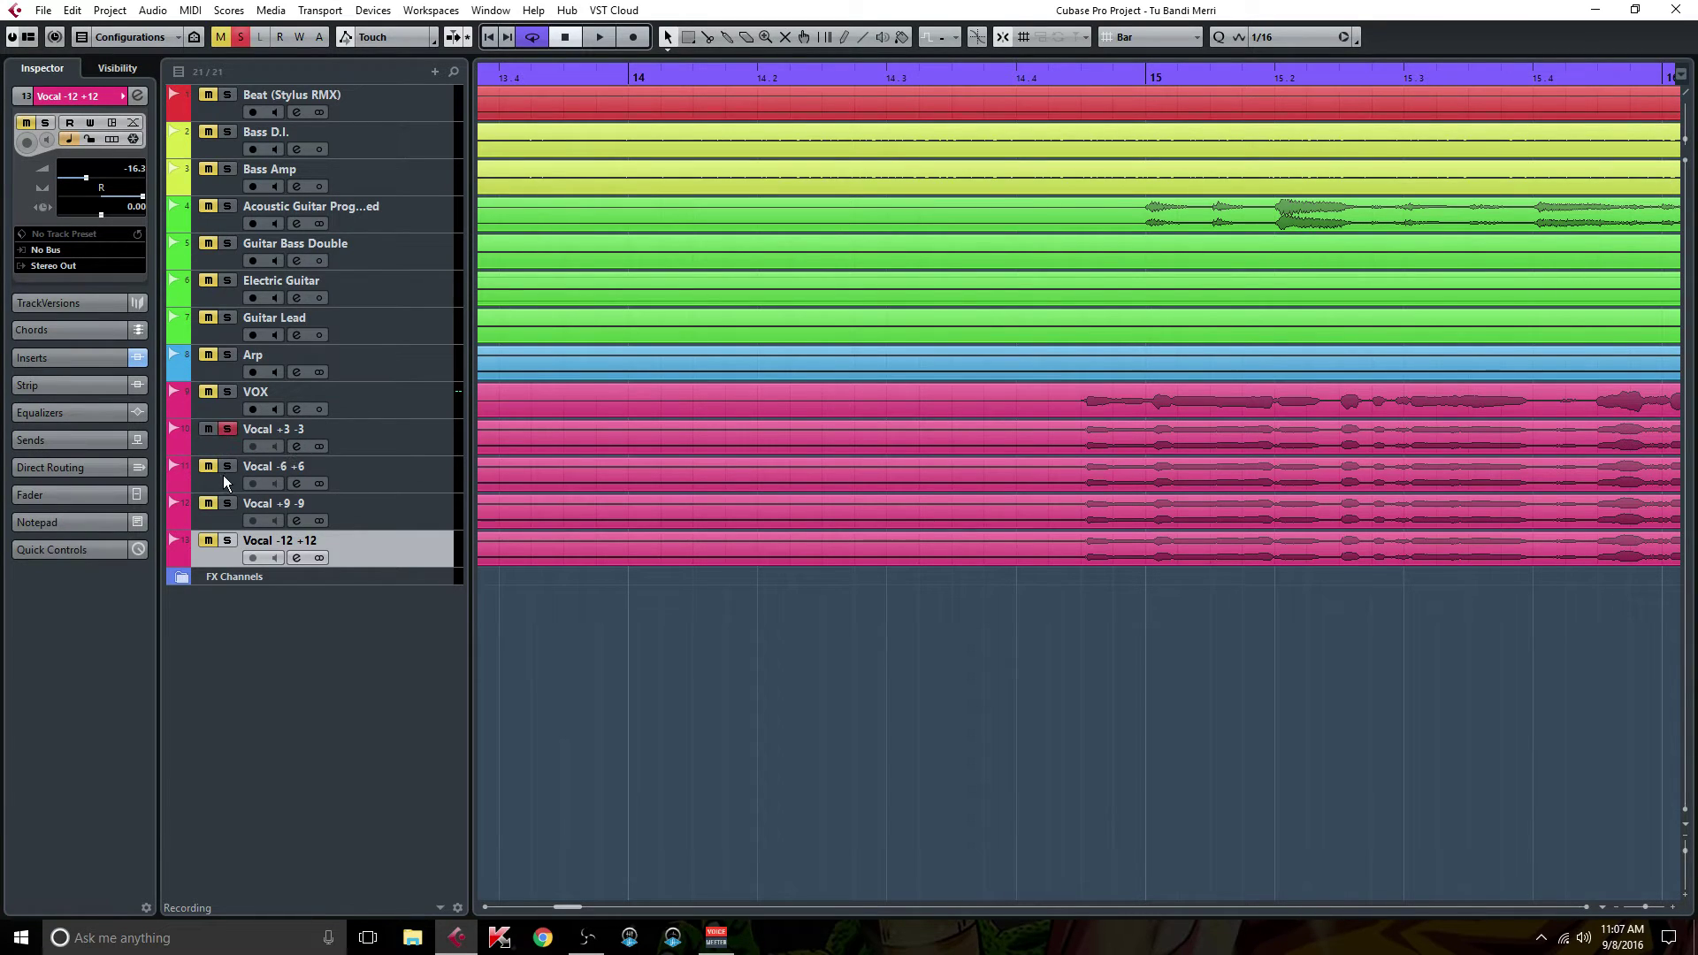
click(227, 503)
click(227, 541)
Review the inserts and sends in the VOX channel settings and compare them with the Vocal +3 -3 channel settings
click(297, 410)
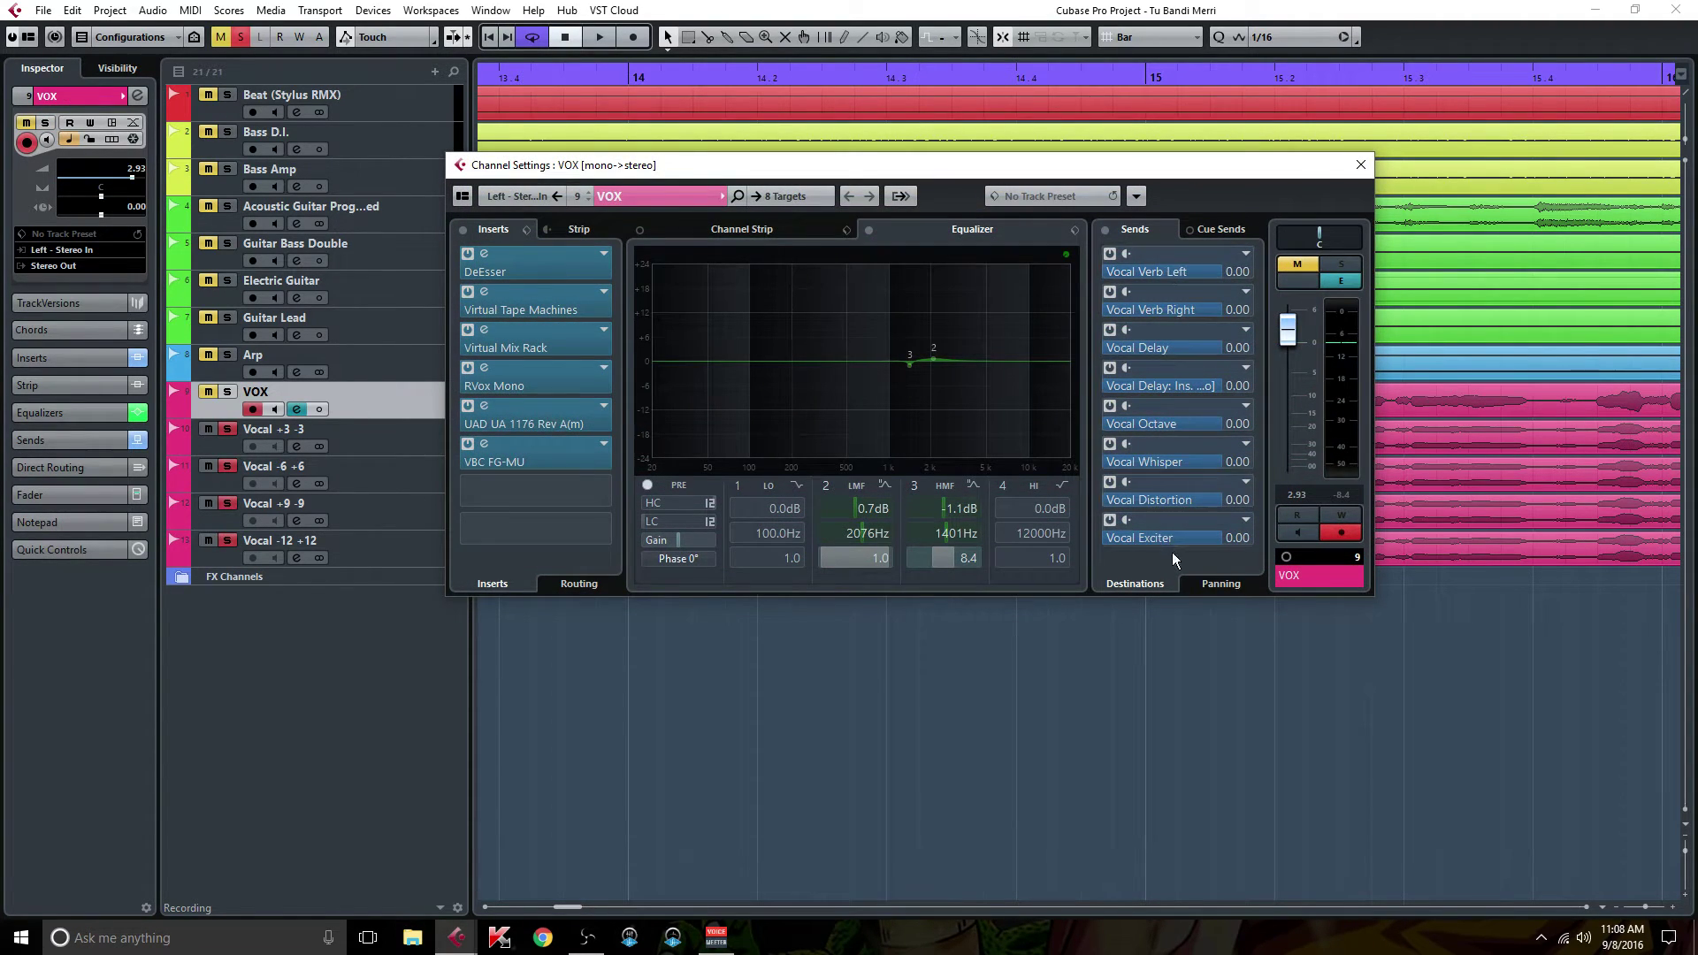
click(1360, 165)
click(936, 403)
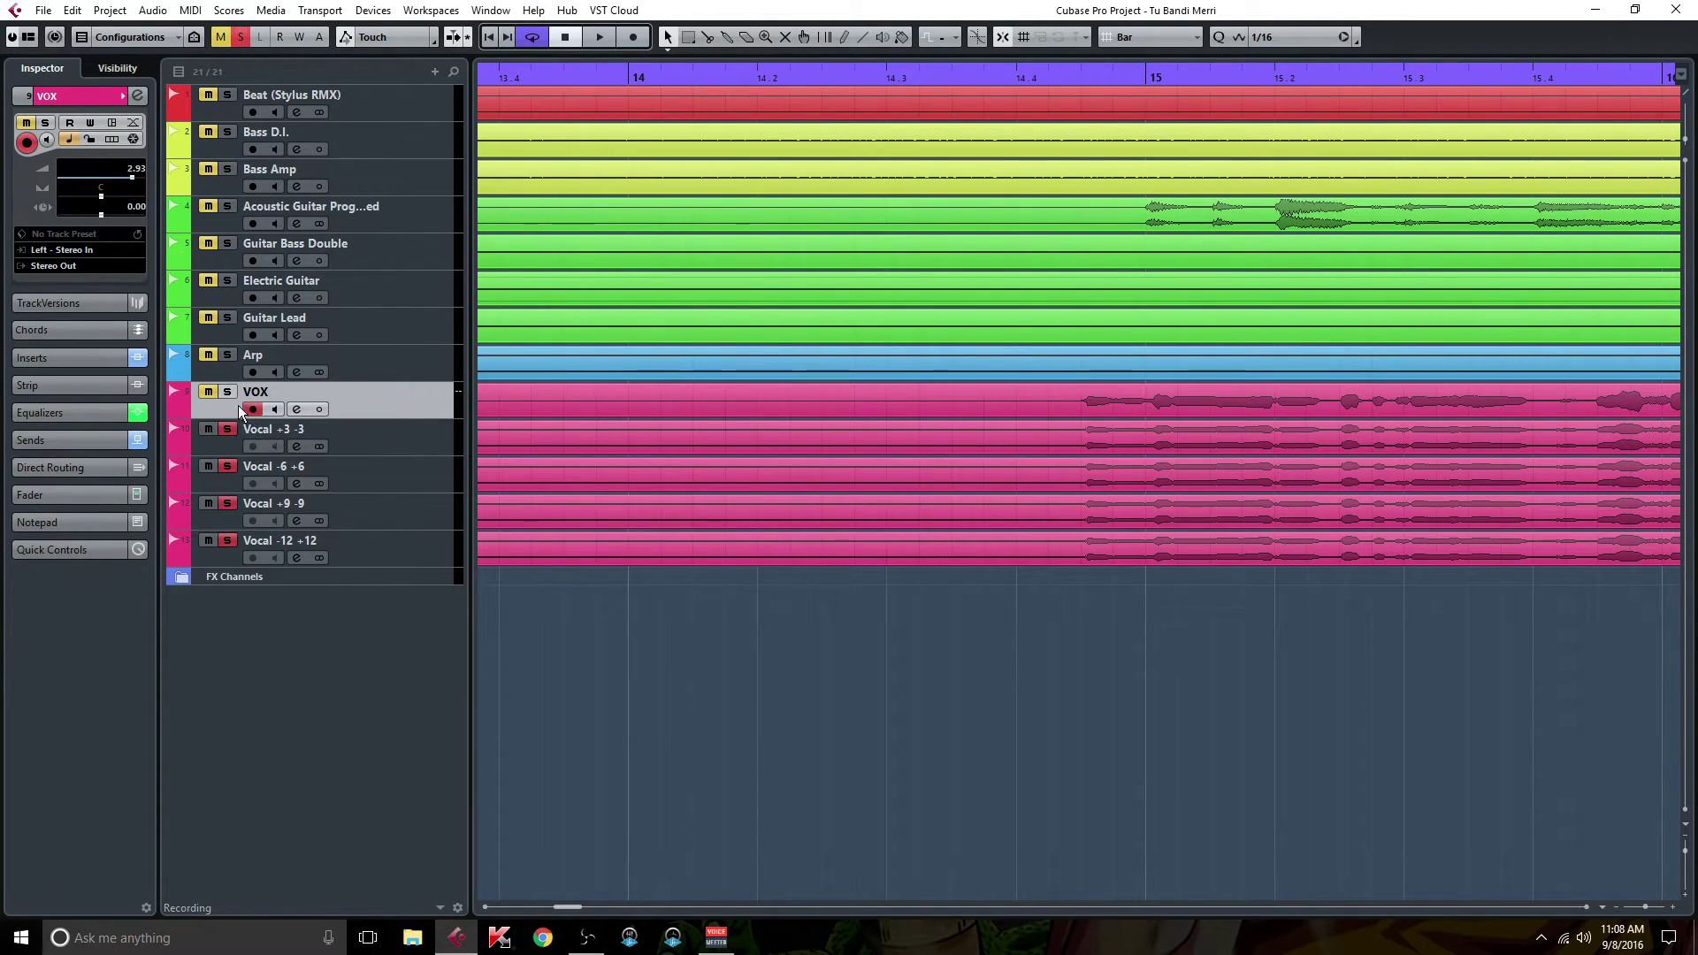
click(358, 442)
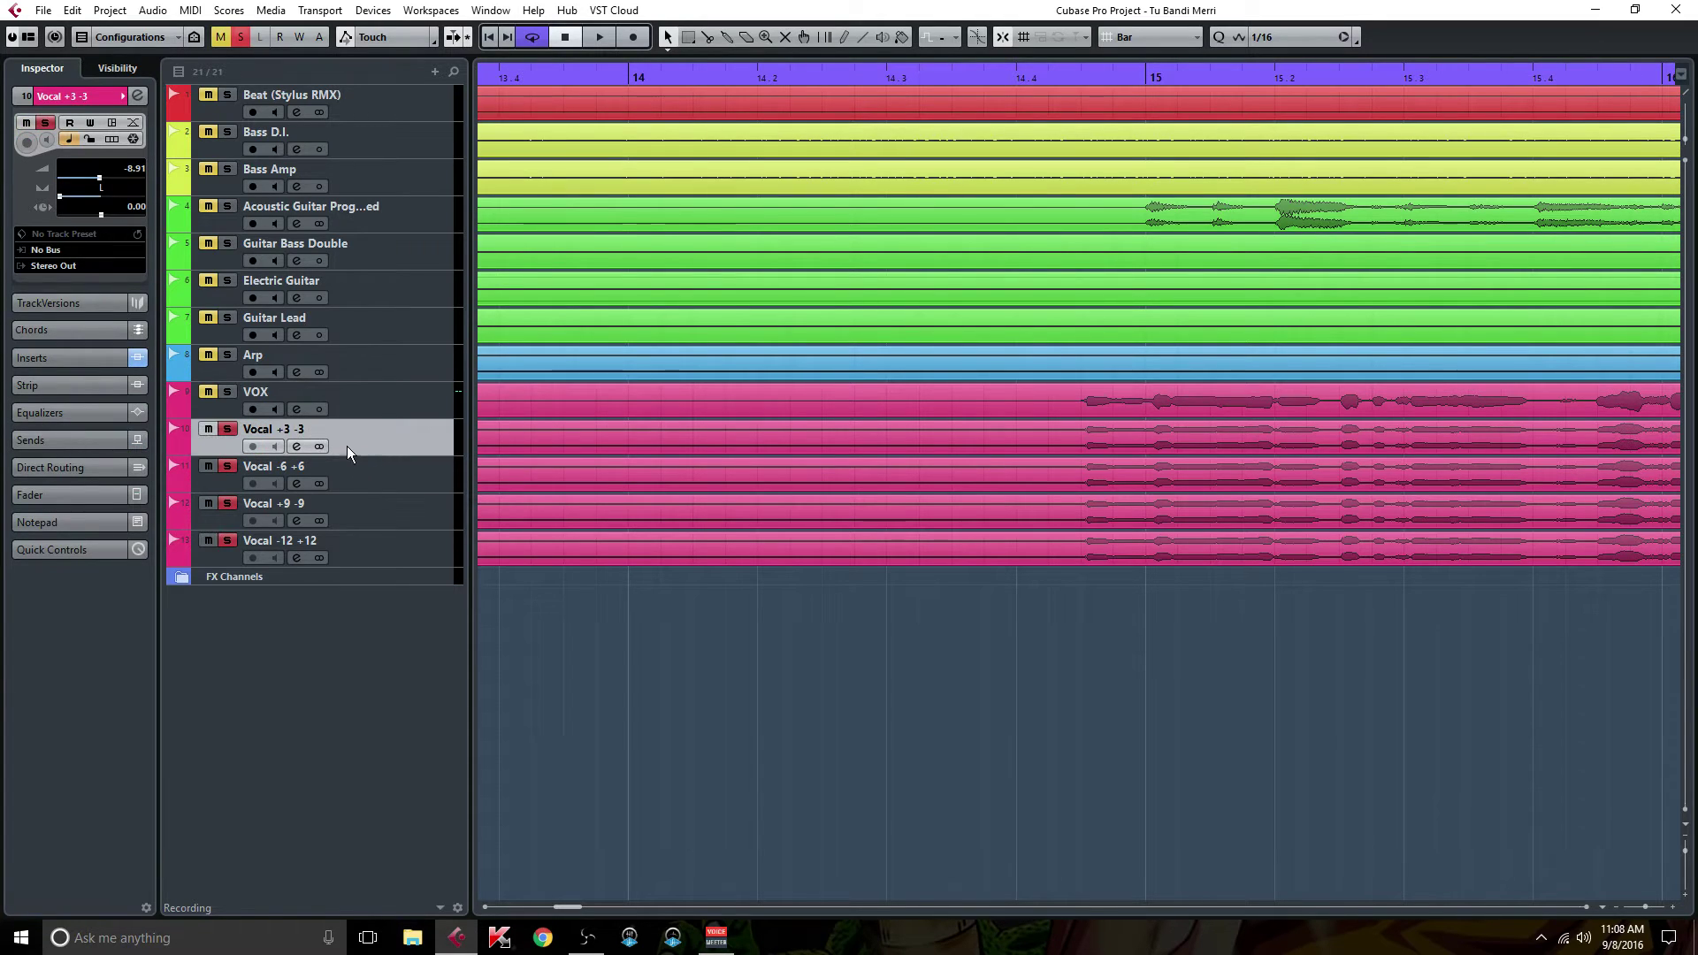
click(297, 447)
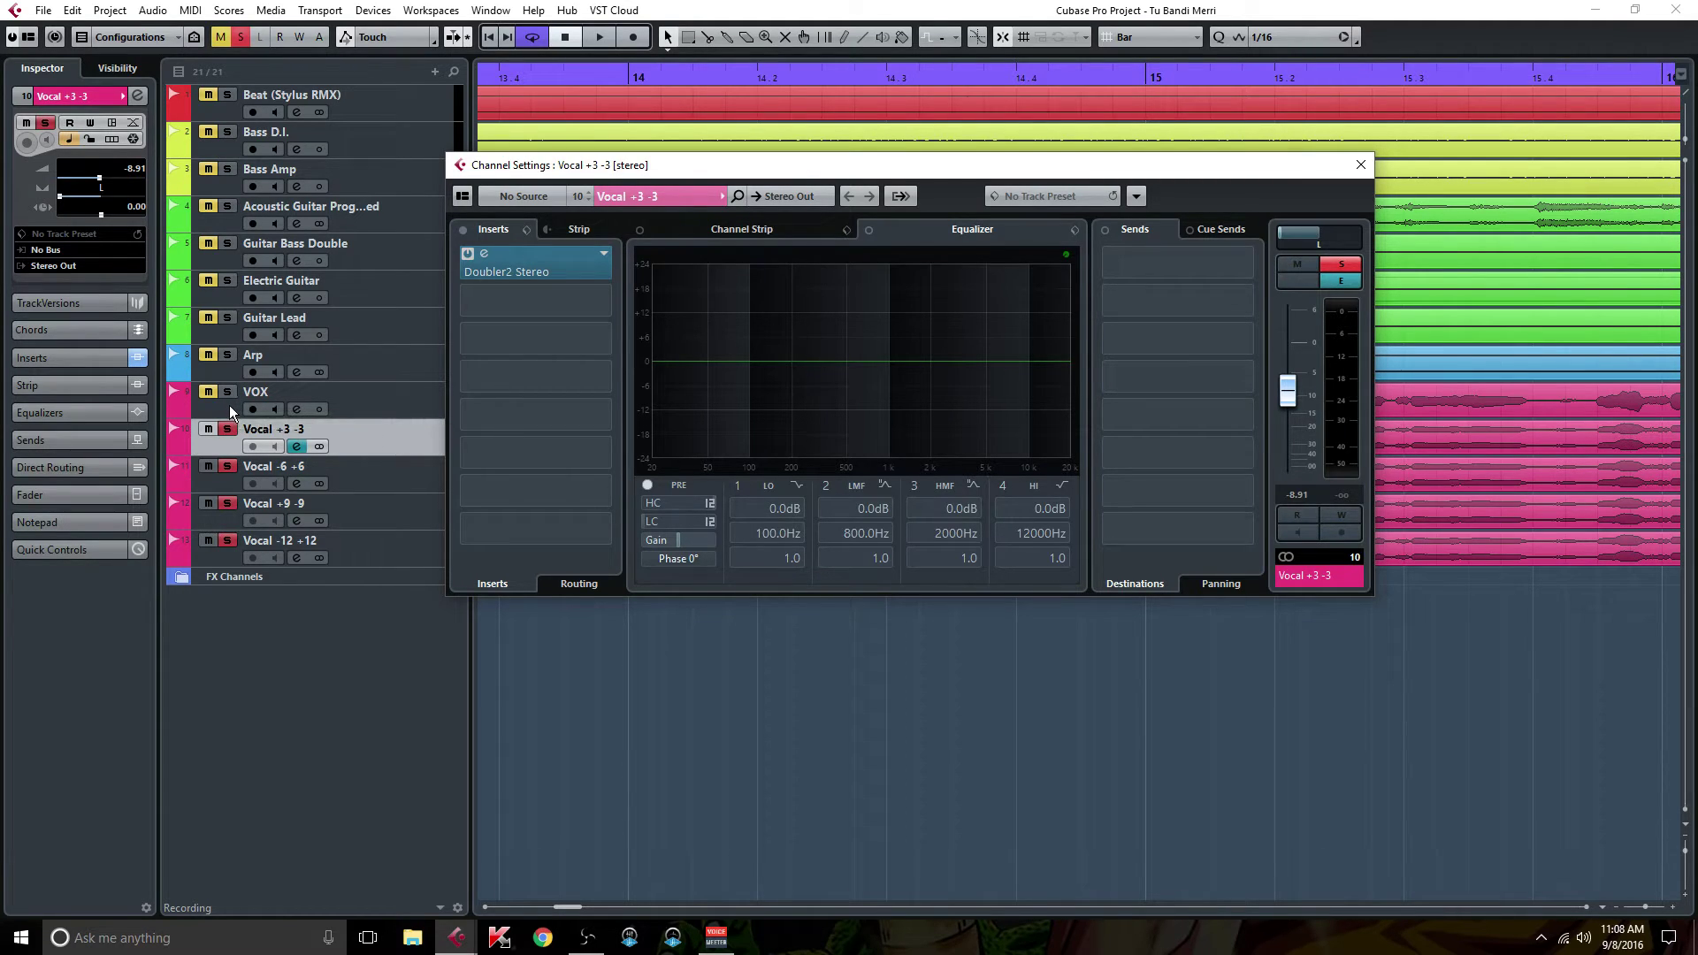
click(1361, 166)
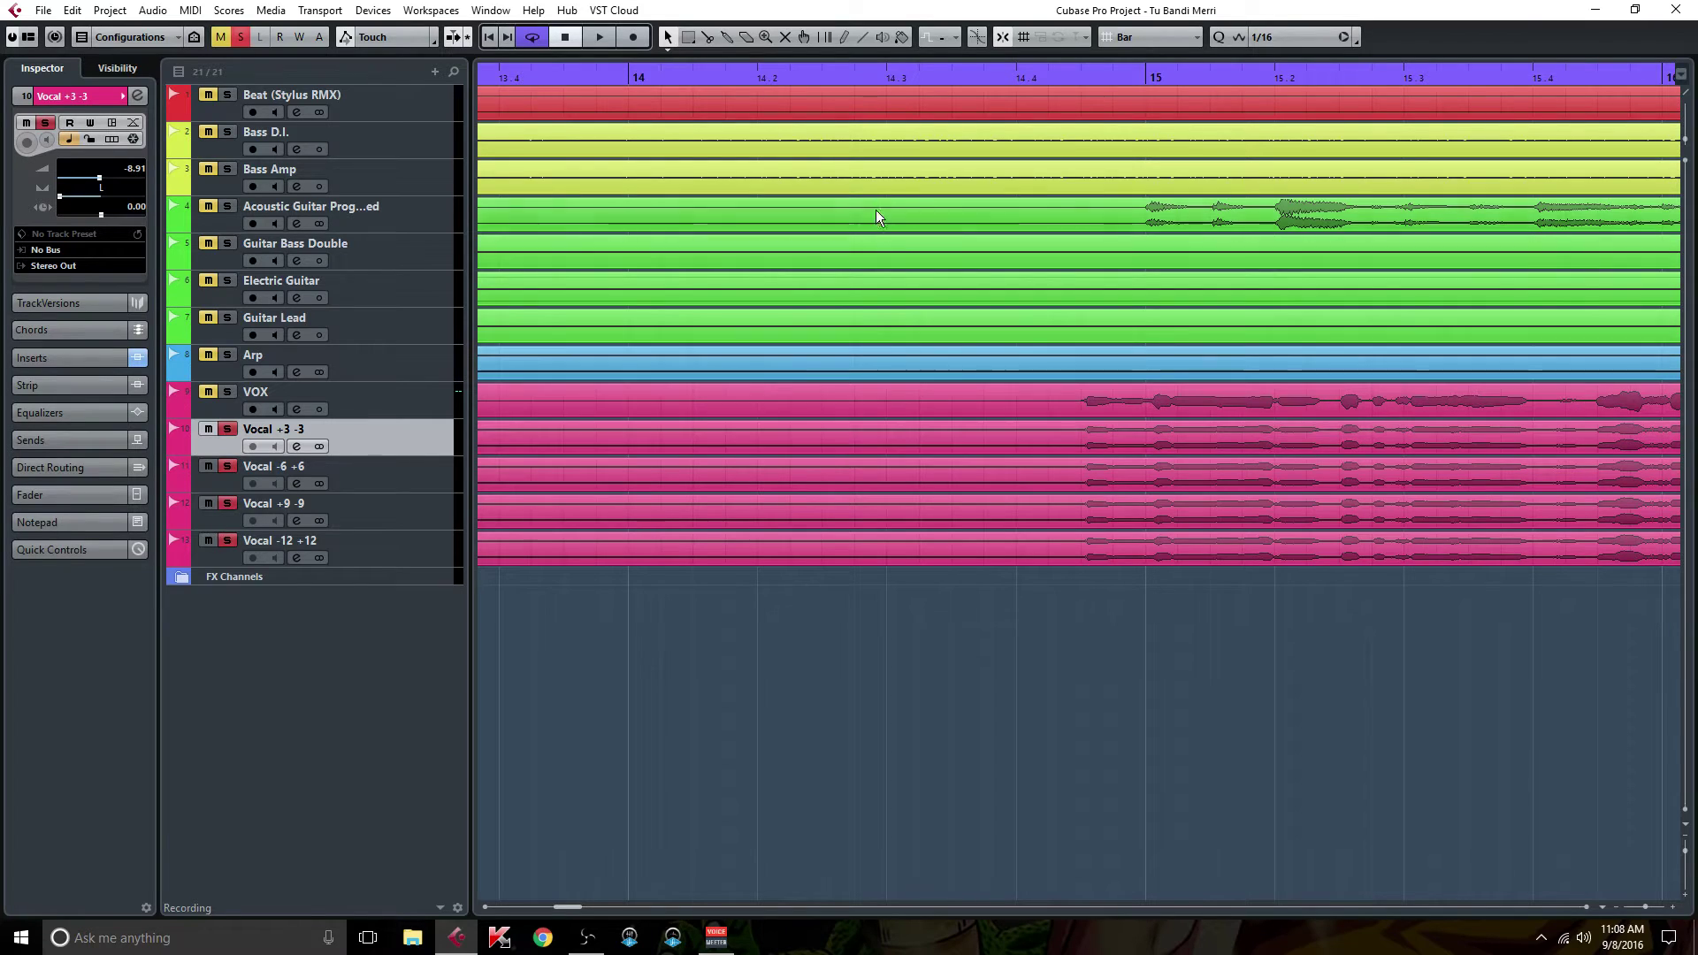
Play the soloed Doubler tracks from bar 14 and show the MixConsole
click(629, 79)
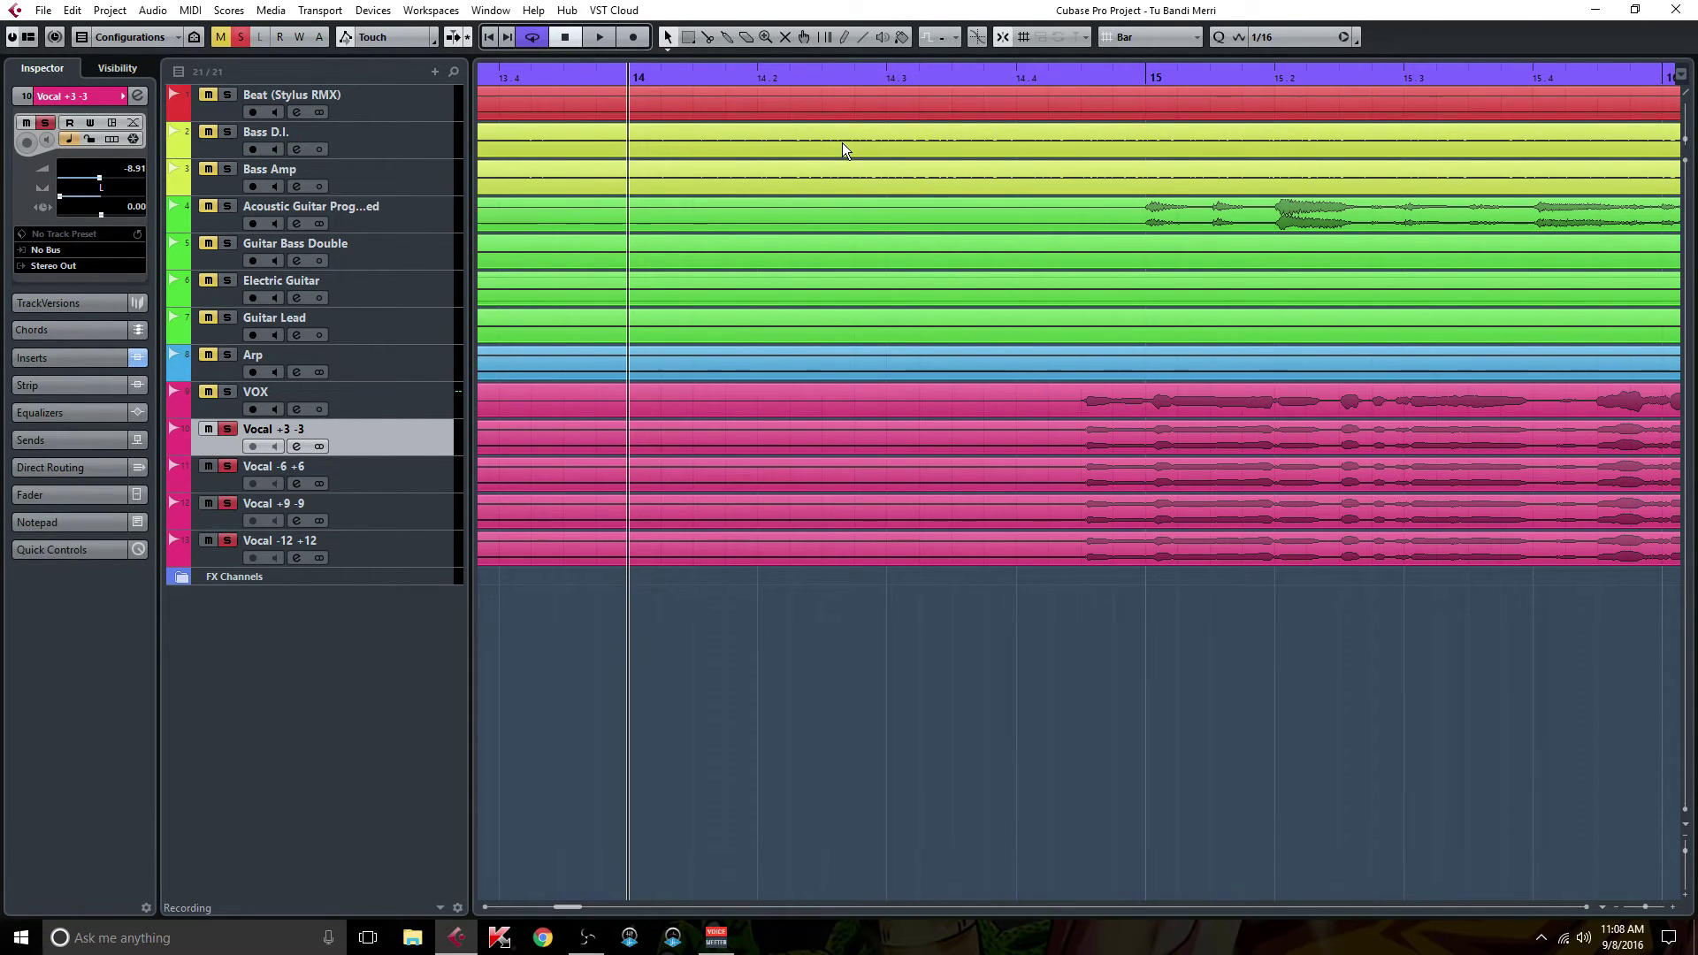
key(space)
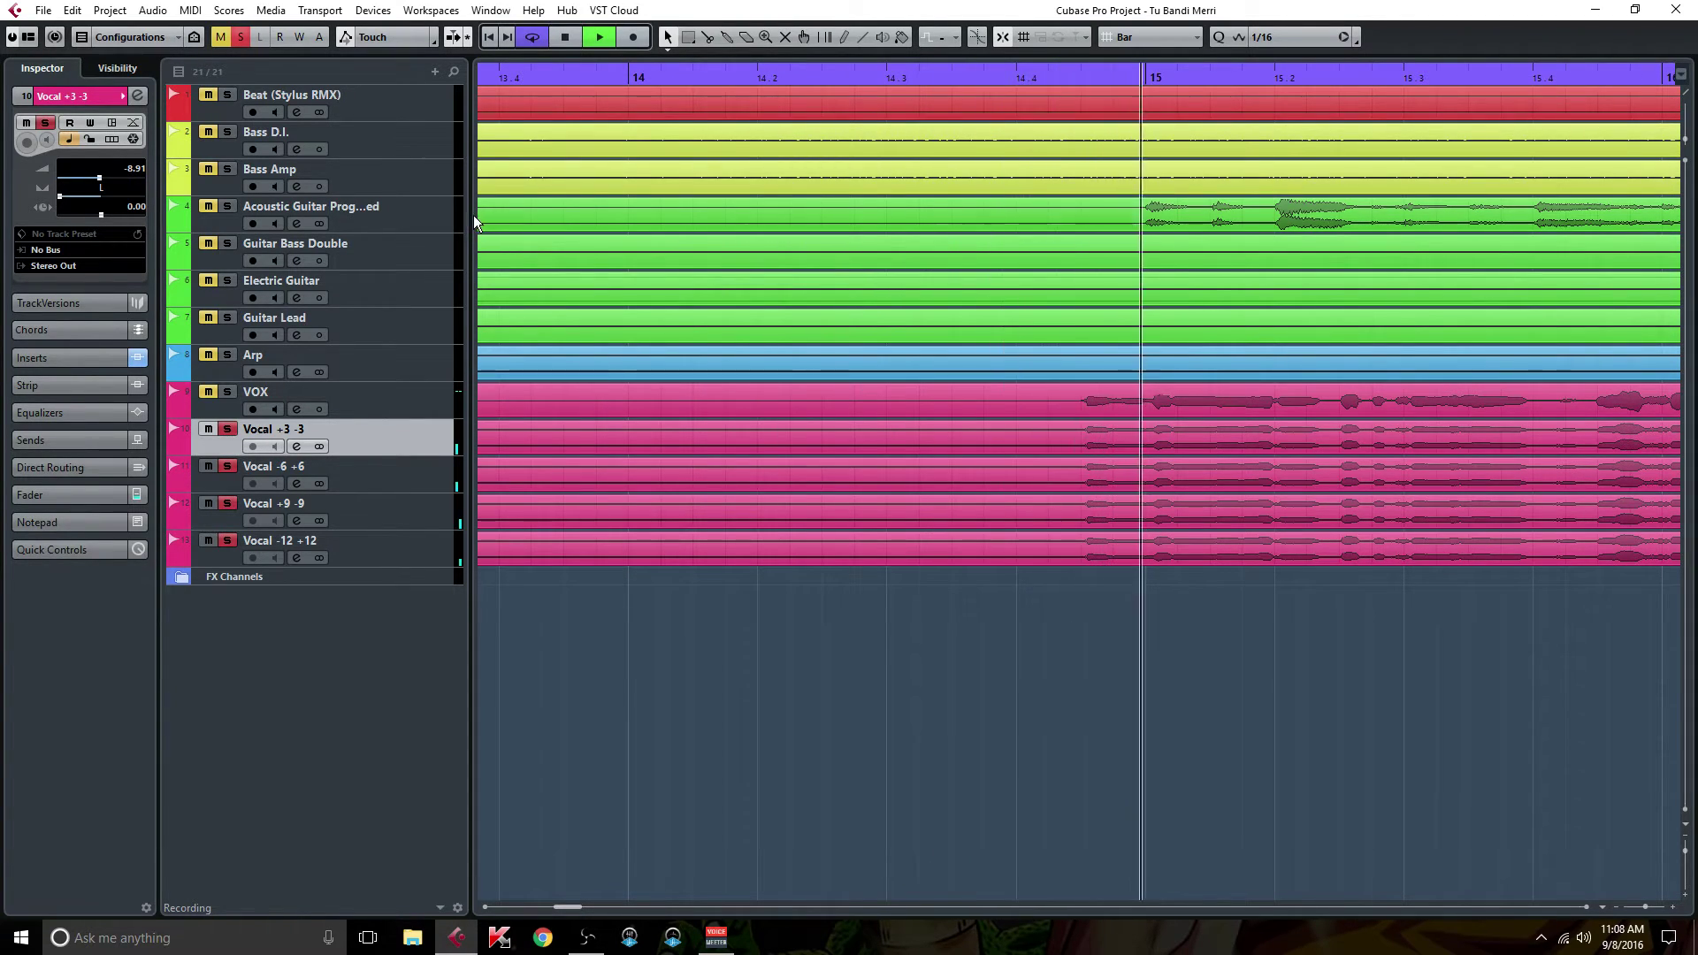
key(F3)
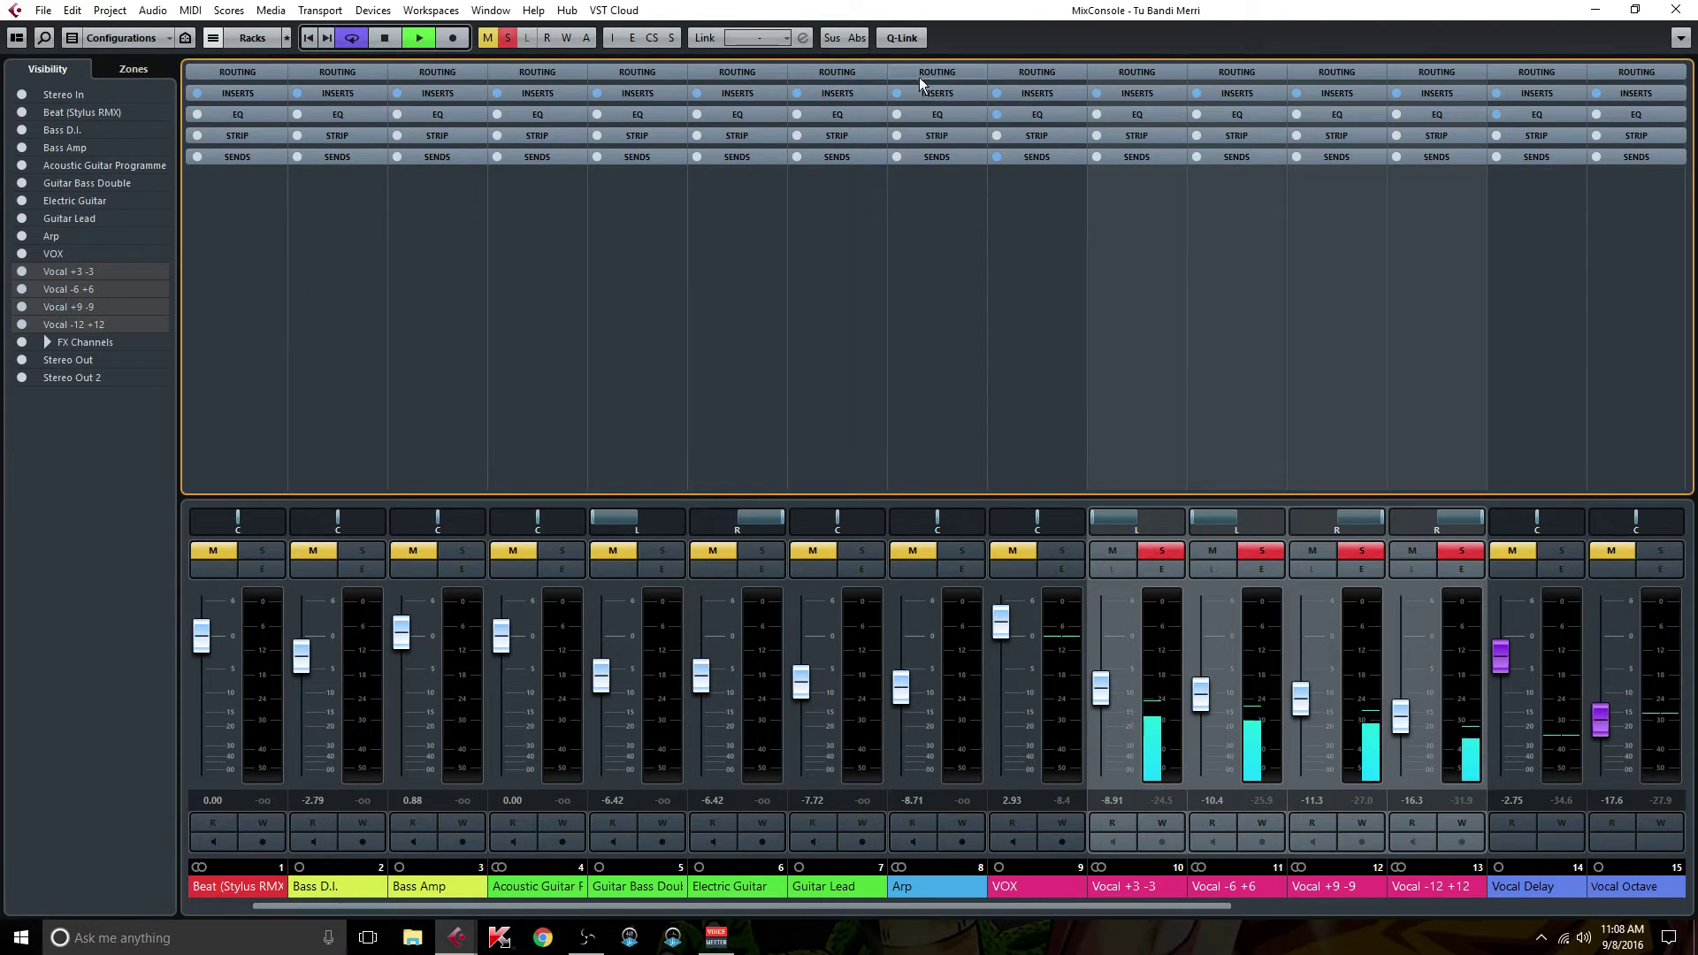
Raise the four linked Doubler faders during playback, bringing Vocal -6 +6 to about -0.96 dB and back down to about -6.99 dB
drag(1201, 699, 1206, 648)
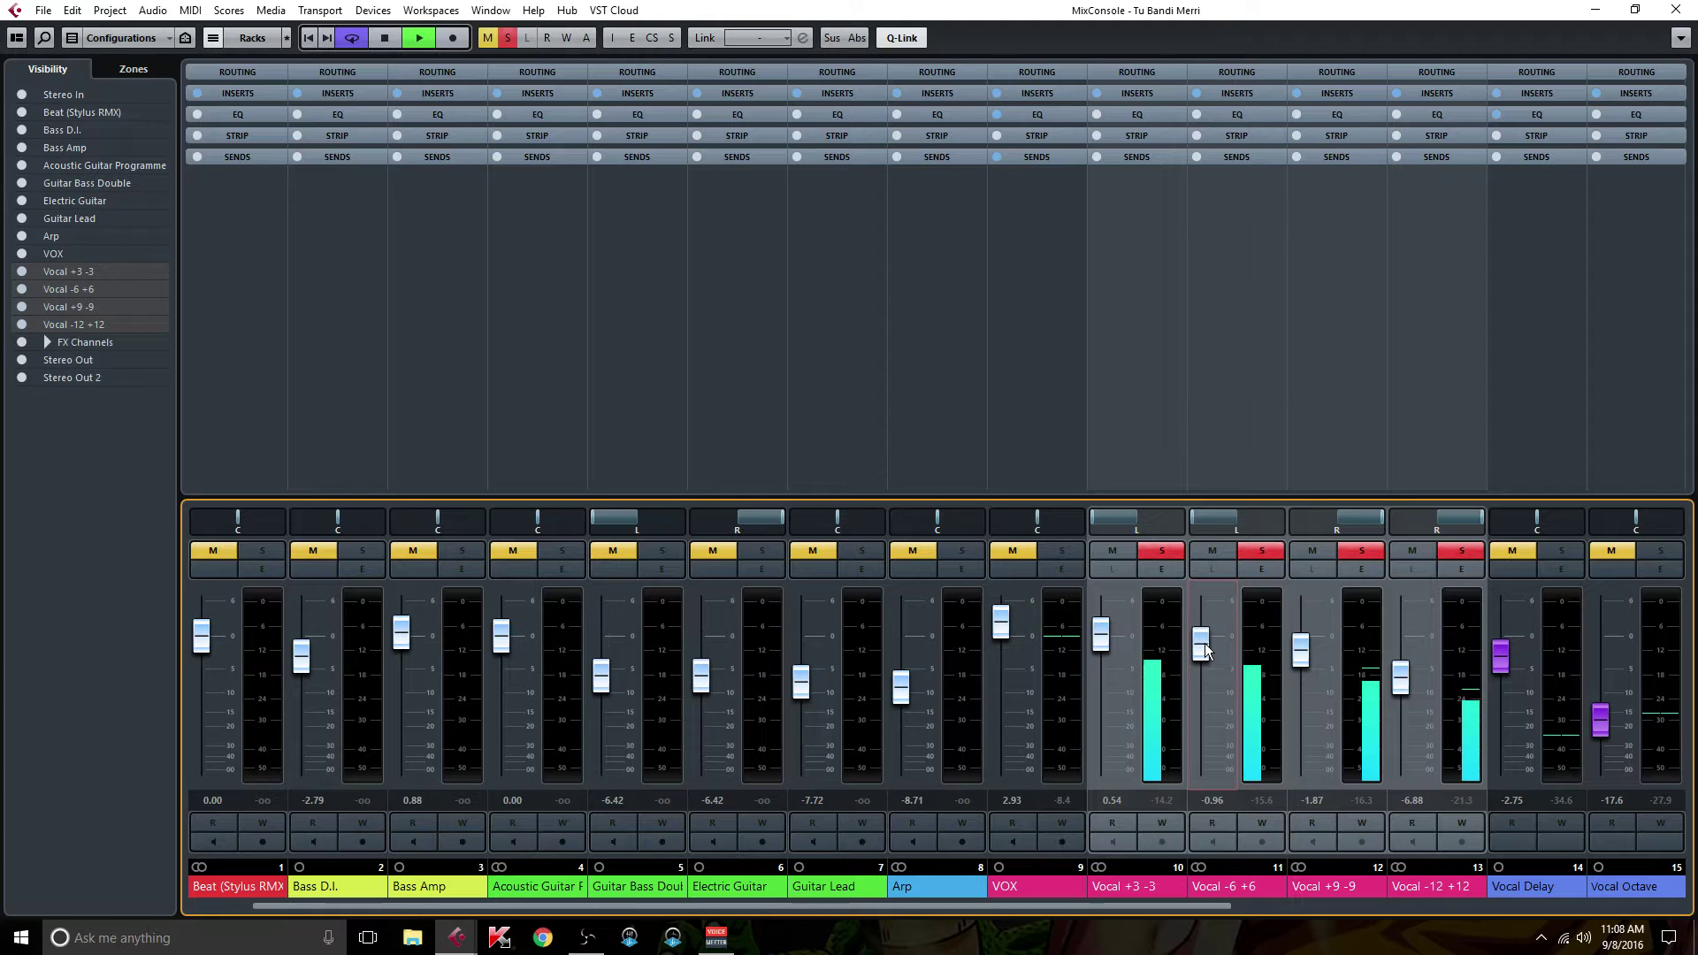
drag(1203, 650, 1203, 656)
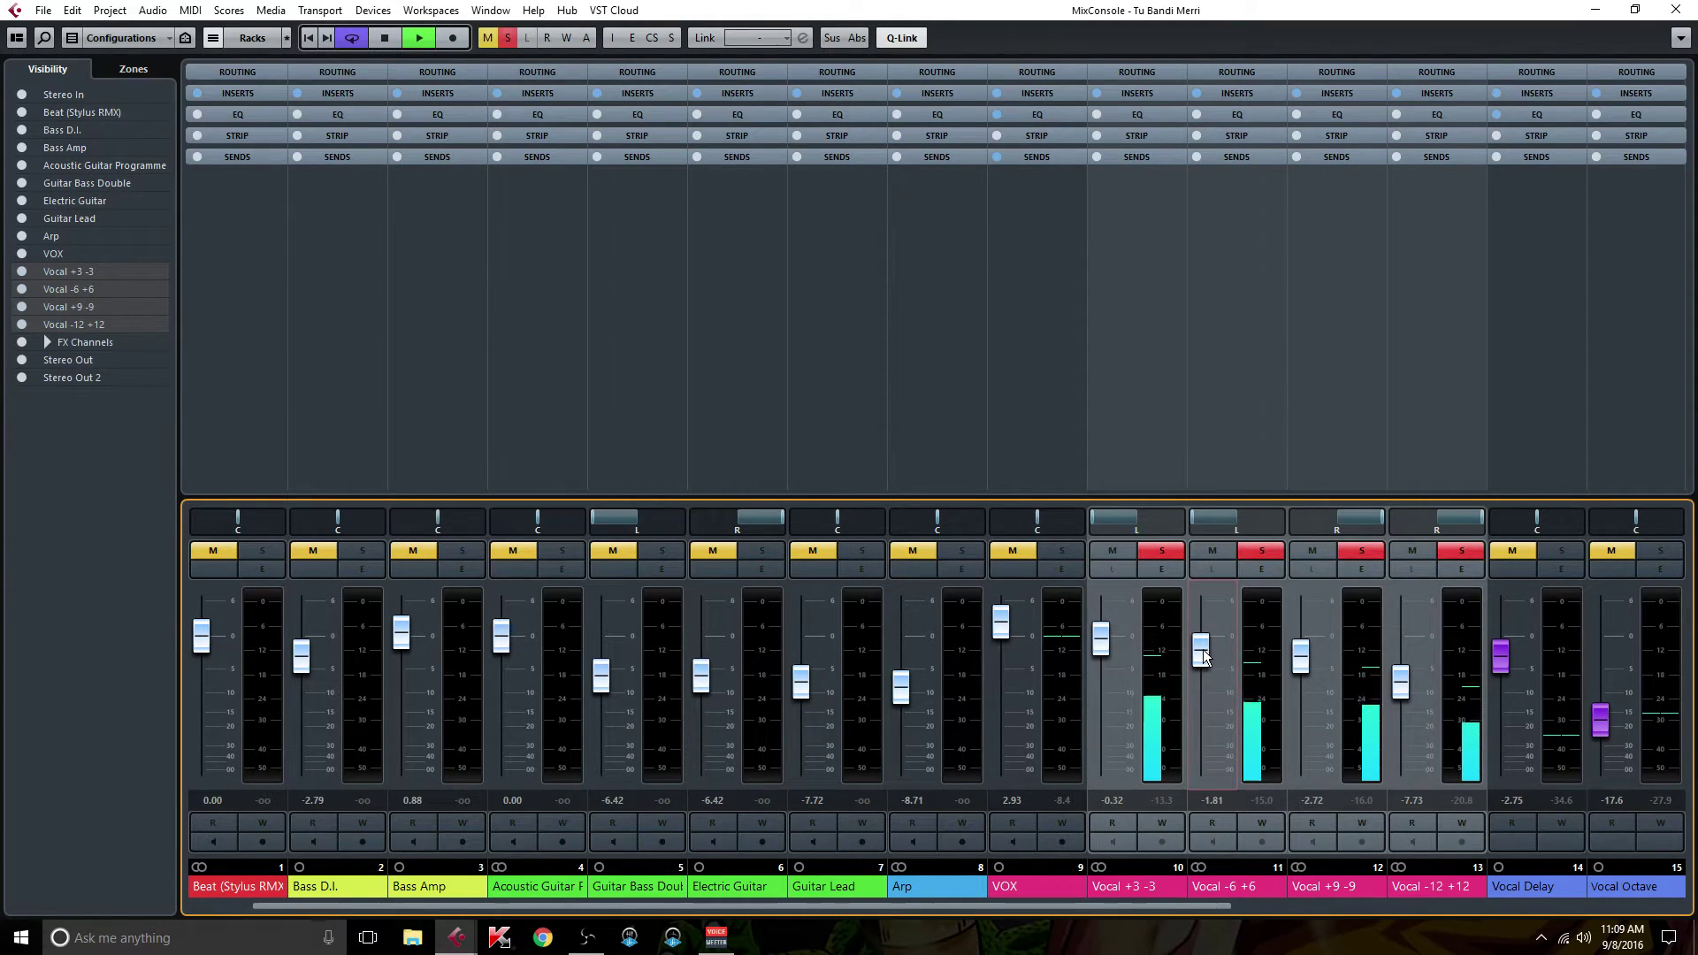
drag(1204, 656, 1221, 677)
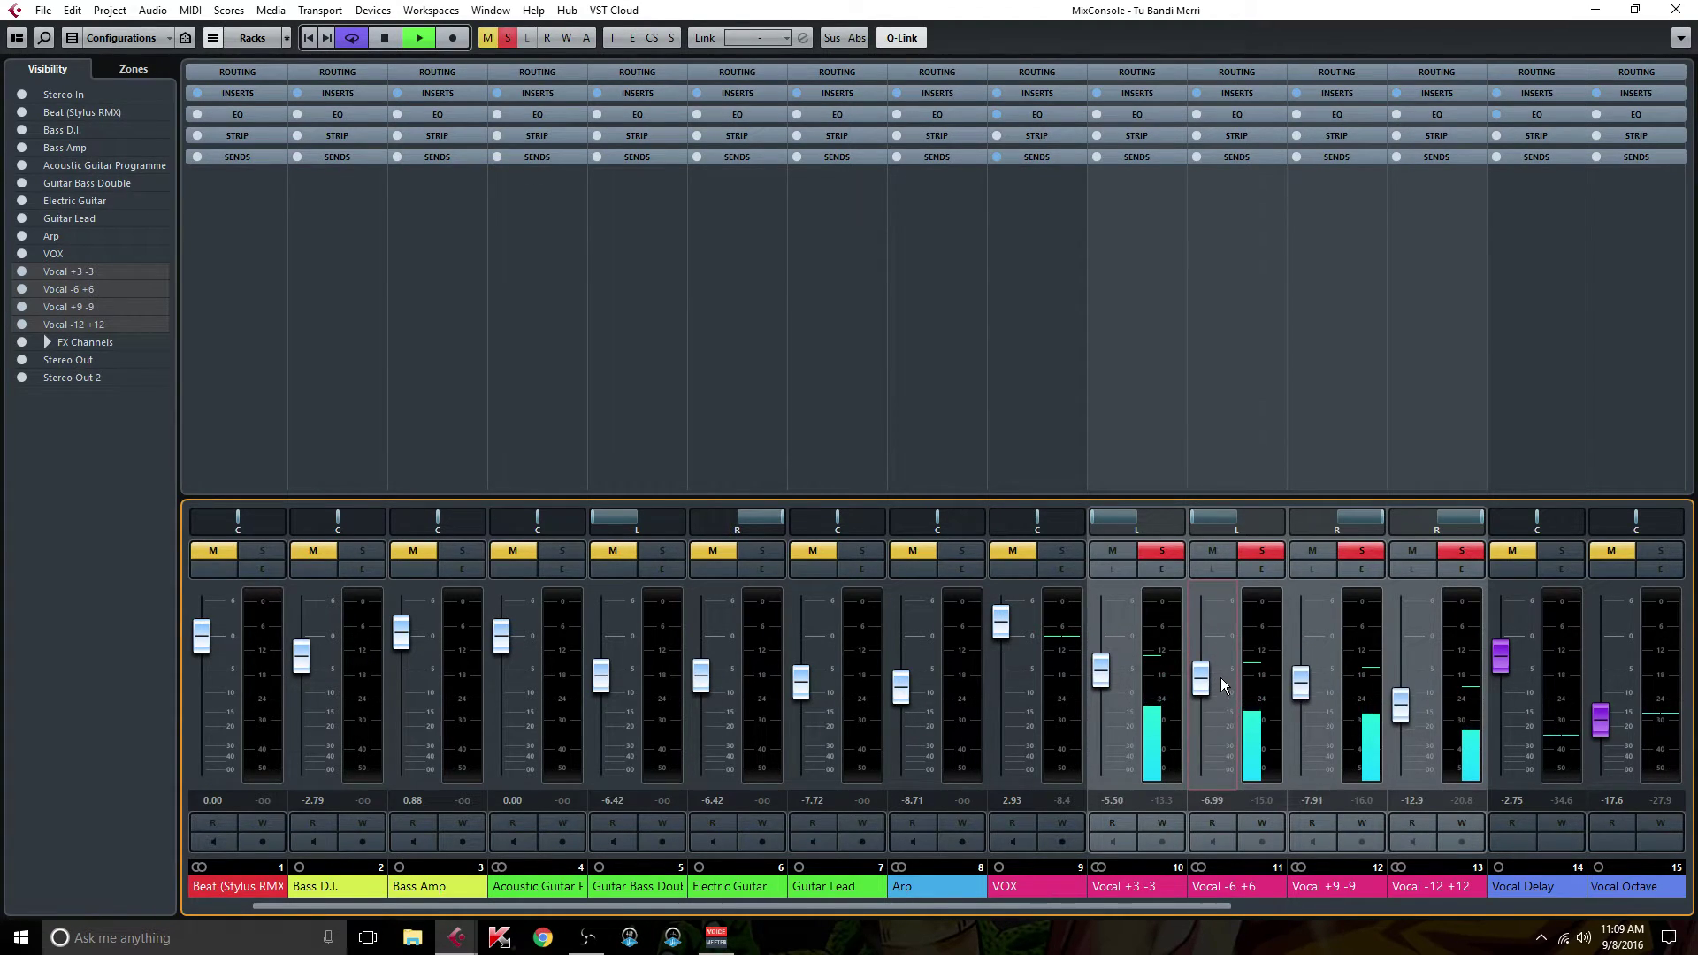
Turn off all solos and audition the linked Doubler faders in the full mix, moving Vocal +3 -3 to about -8.84 dB and up to 6.02 dB
click(509, 45)
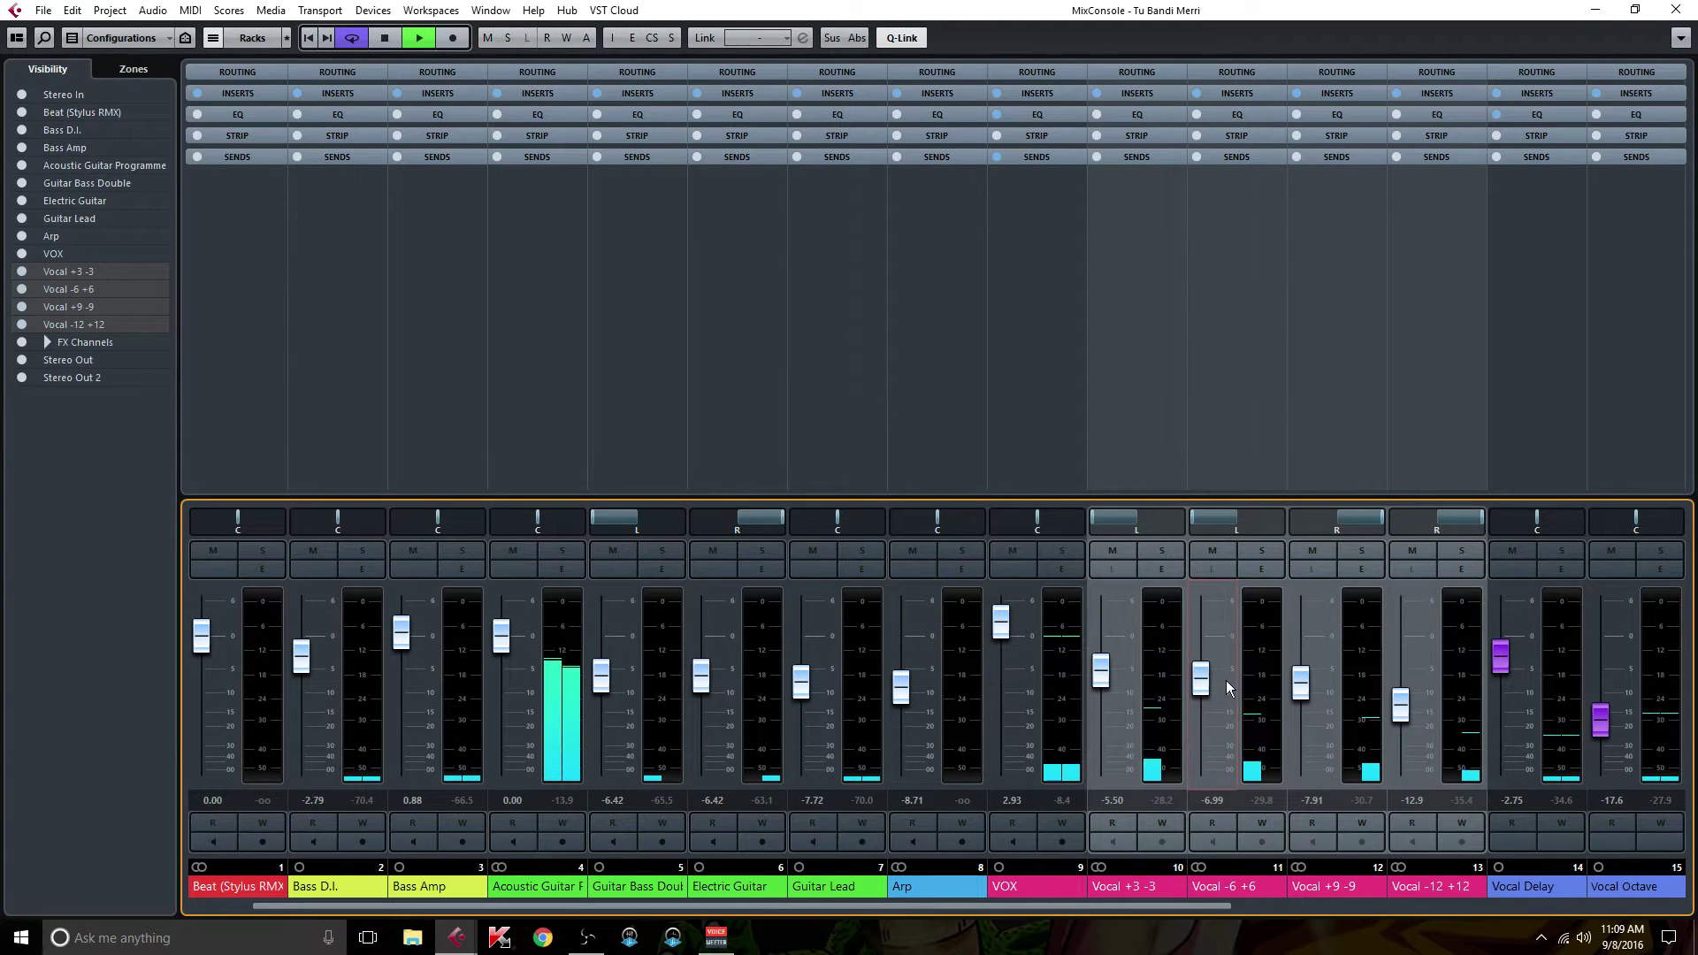
drag(1203, 677, 1214, 692)
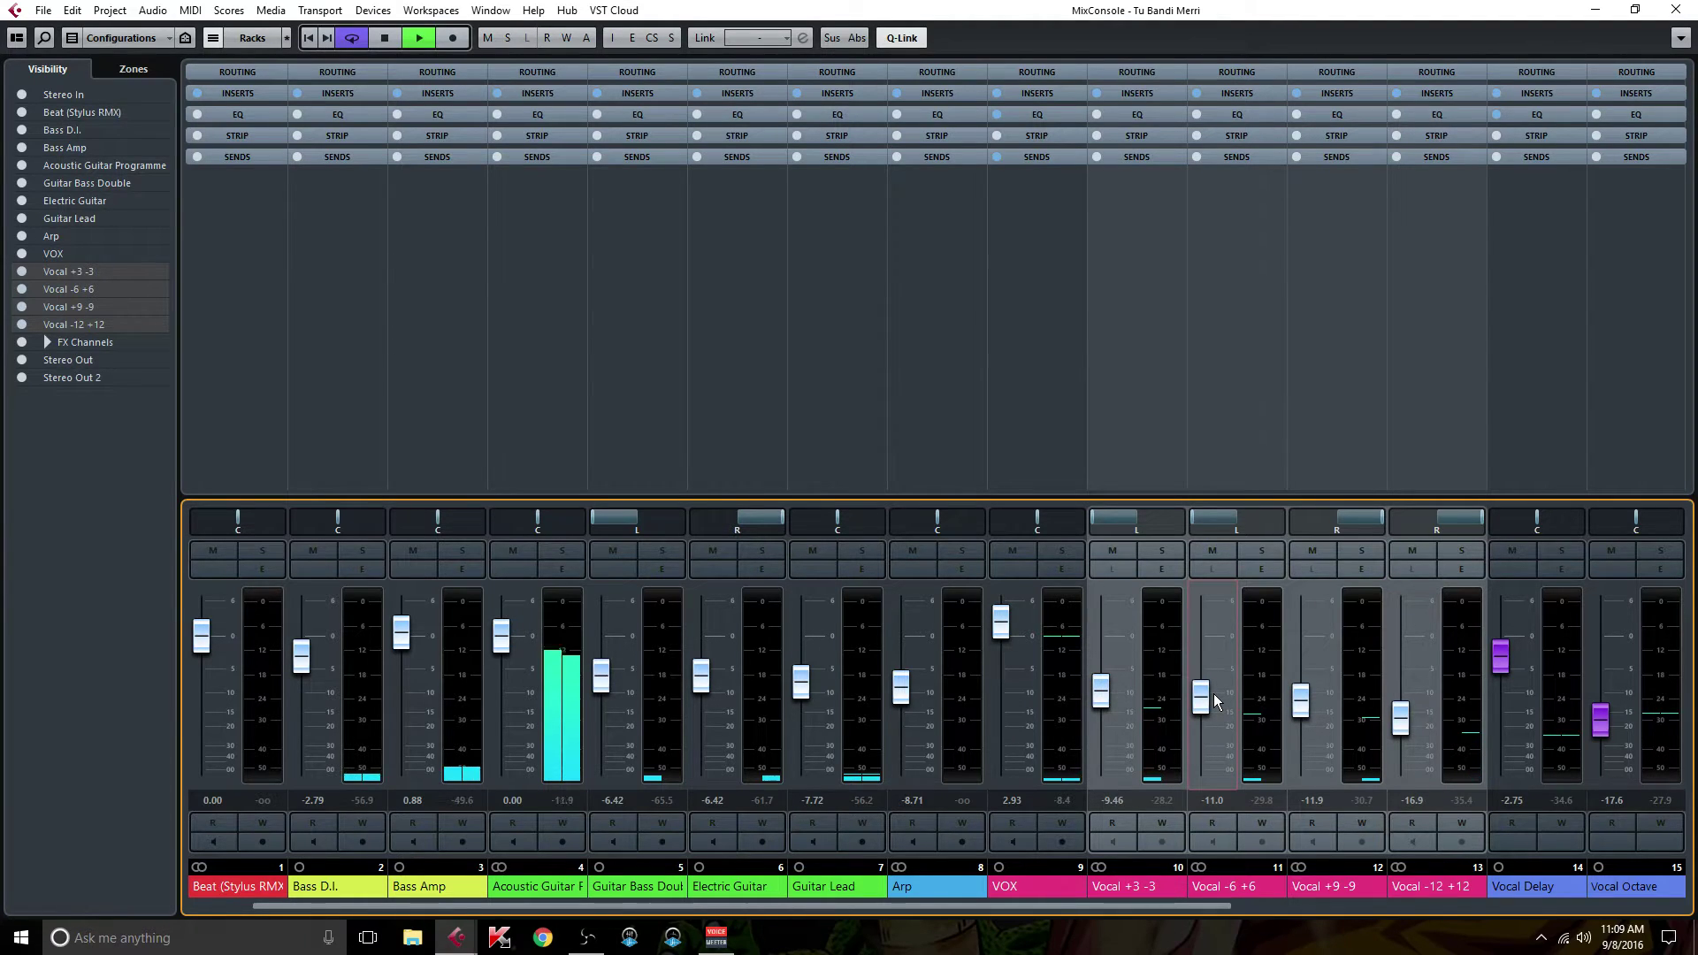
drag(1213, 693, 1215, 691)
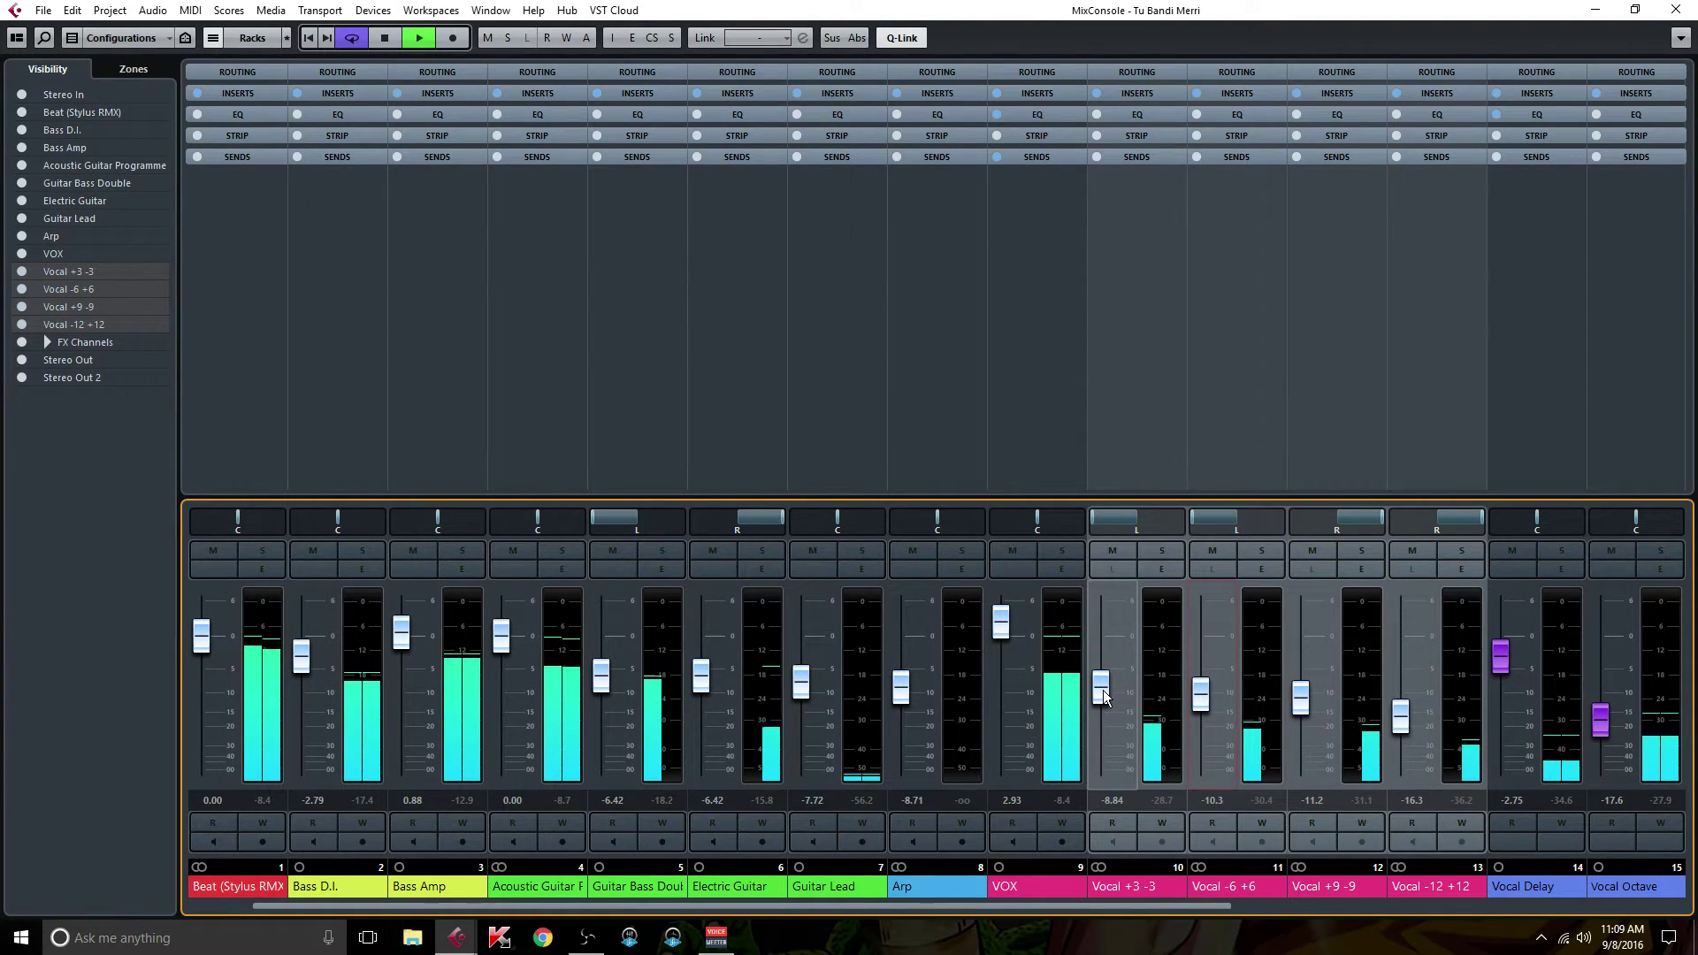
drag(1102, 690, 1113, 602)
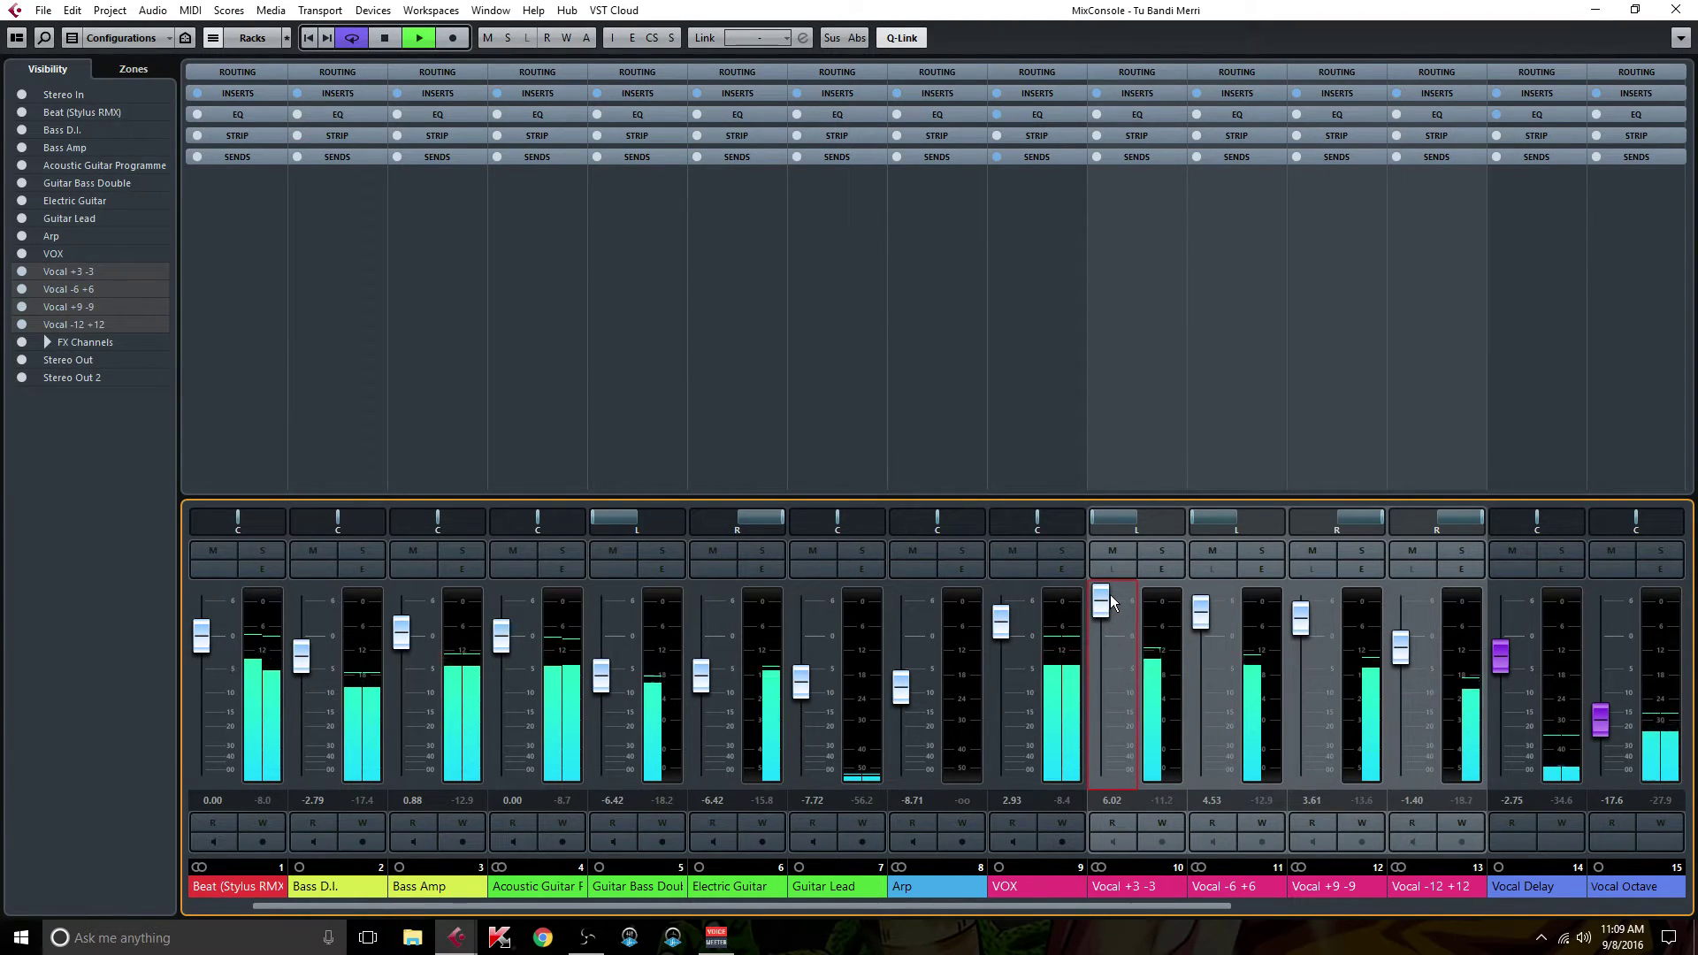
Solo VOX together with the four Doubler tracks and lower their linked faders so Vocal +3 -3 sits at about -17.6 dB
click(1069, 550)
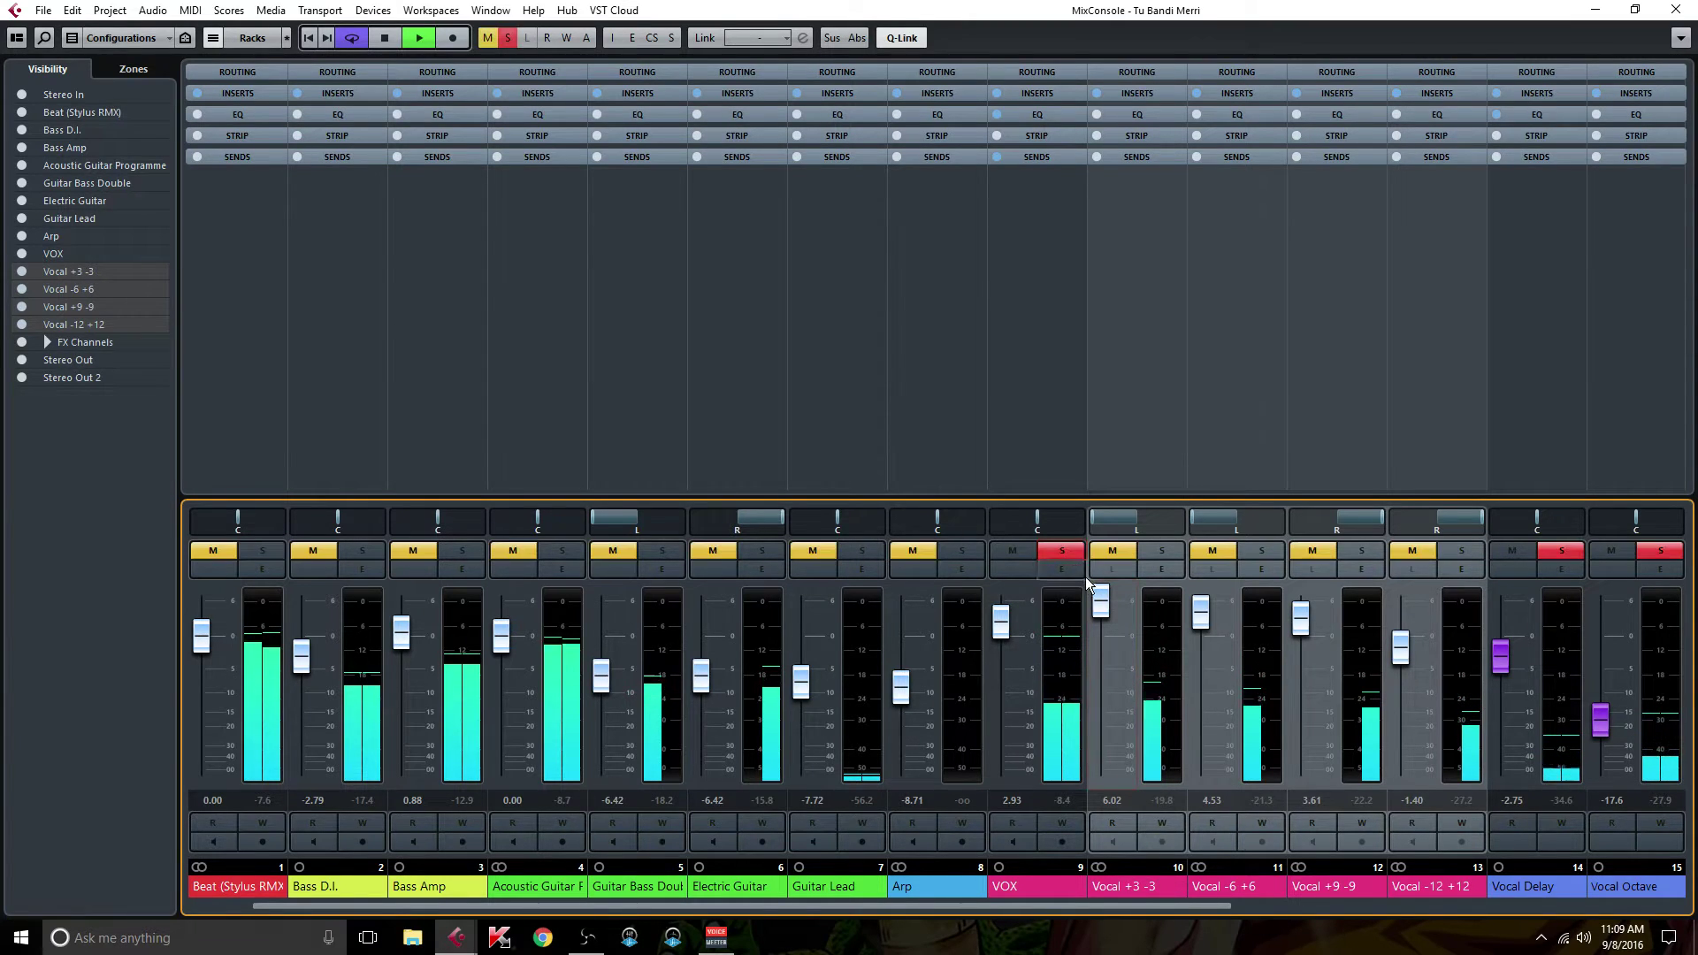
click(1157, 552)
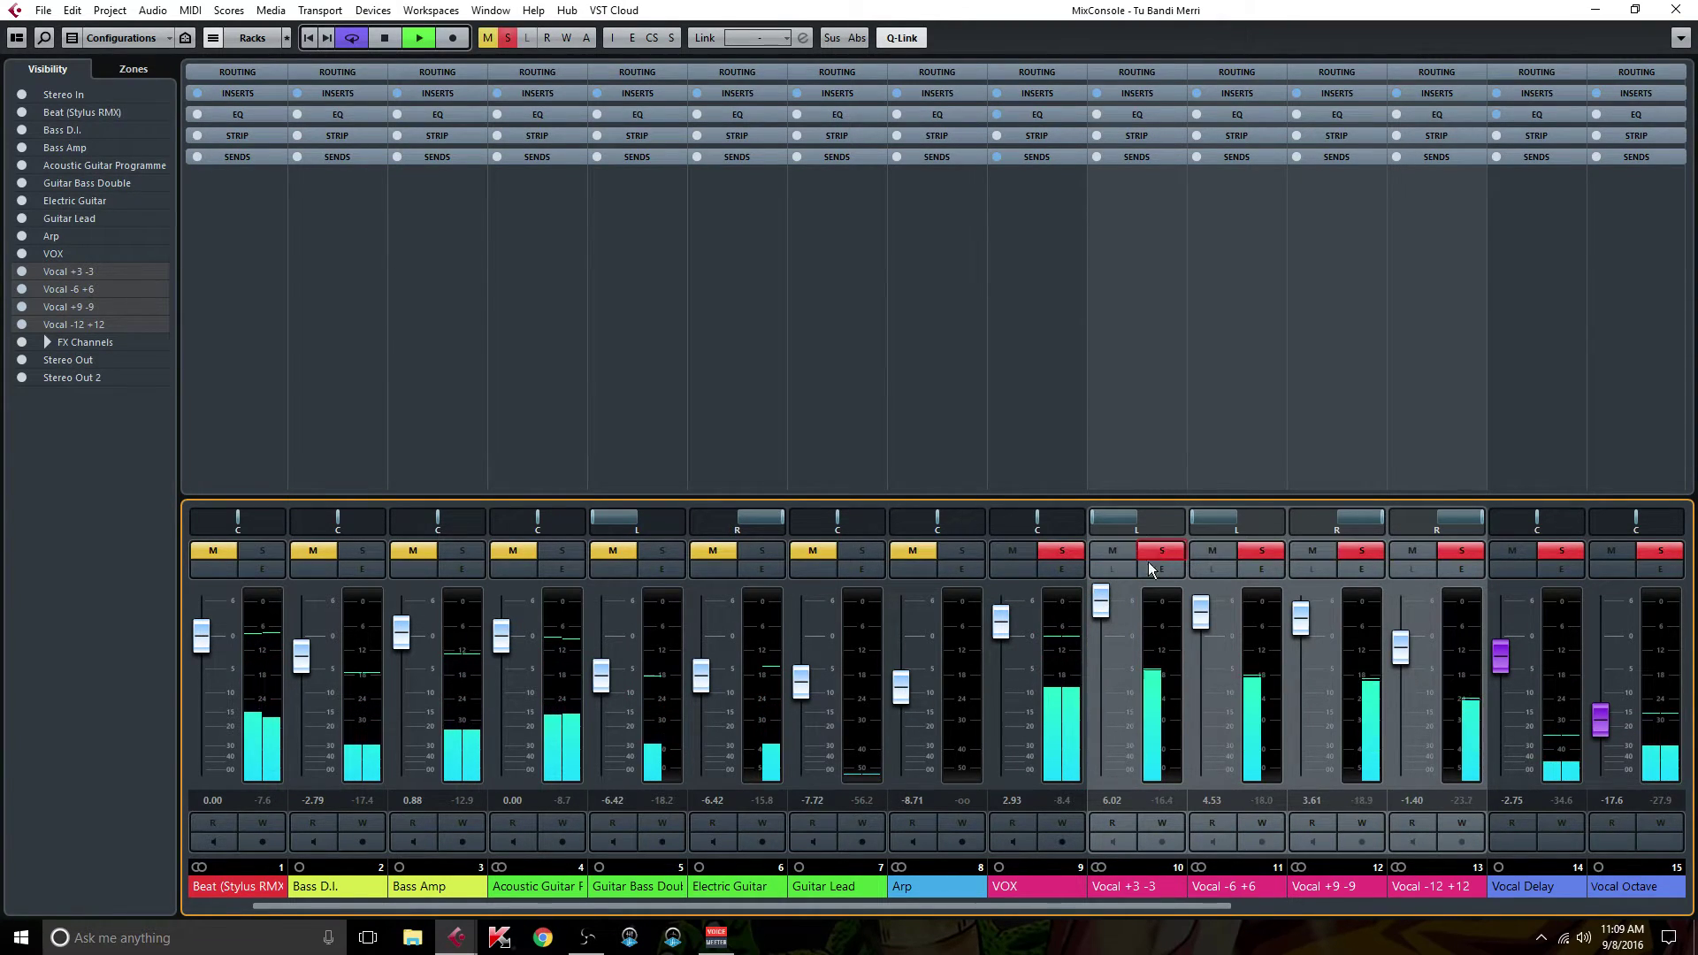
drag(1100, 606, 1107, 725)
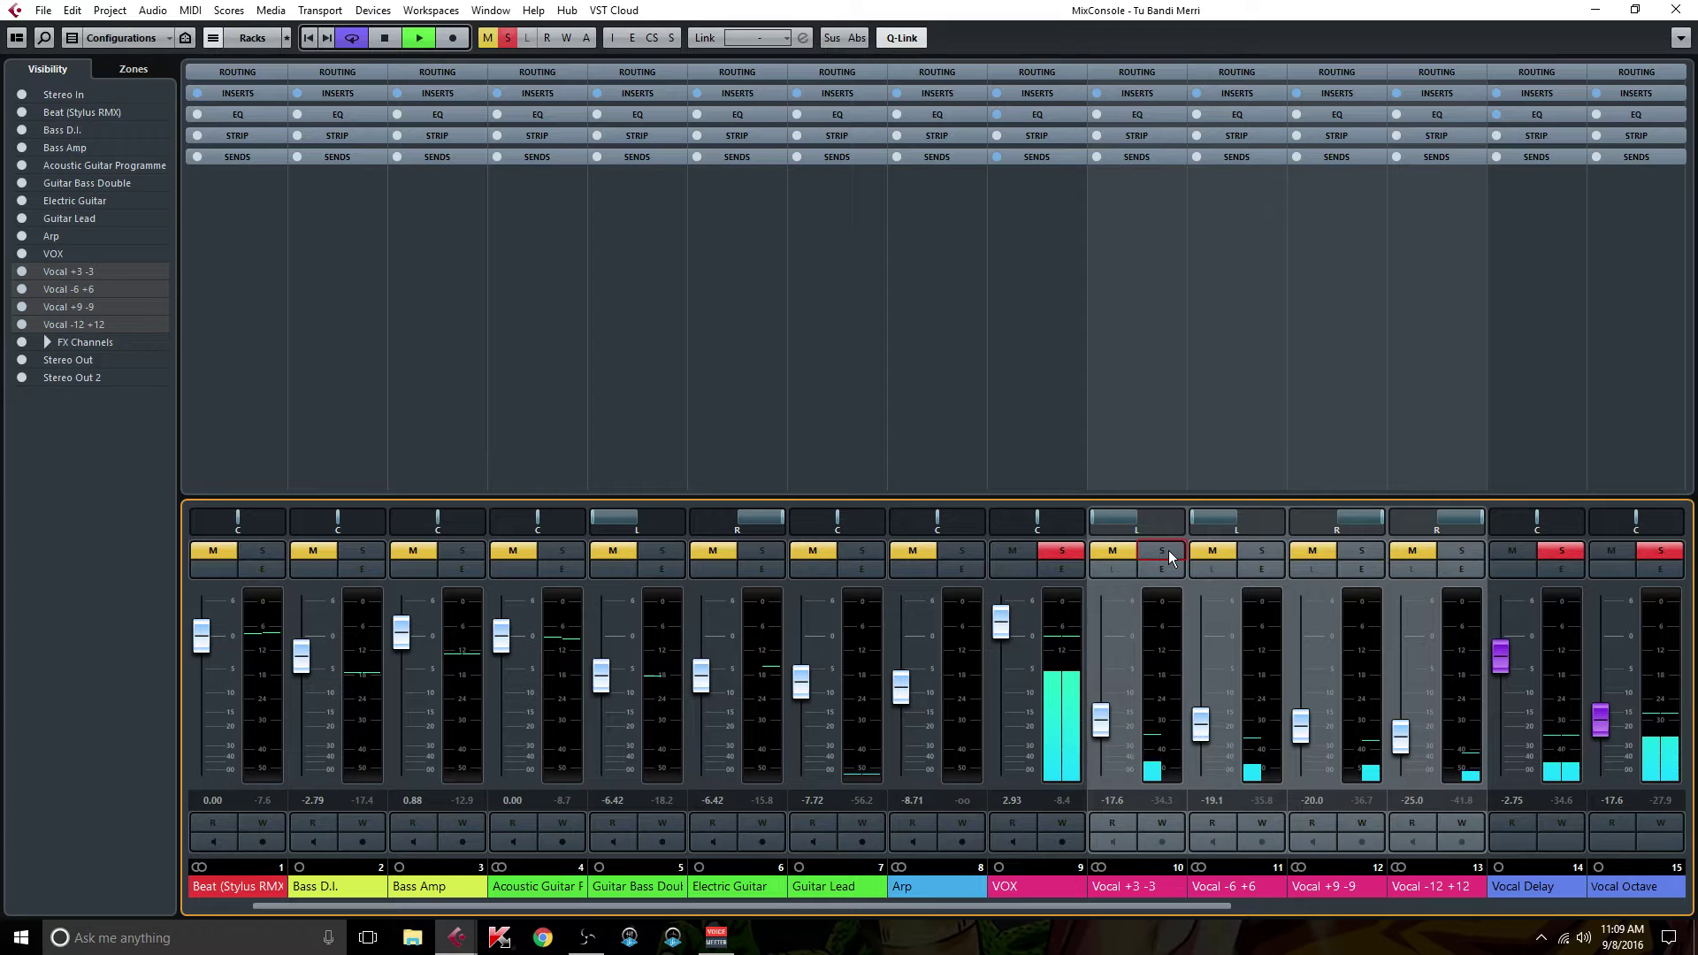
Compare soloed VOX with and without the linked Doubler tracks, raising Vocal +3 -3 to -7.65 dB, then lowering it to -11.2 dB
drag(1198, 727, 1206, 691)
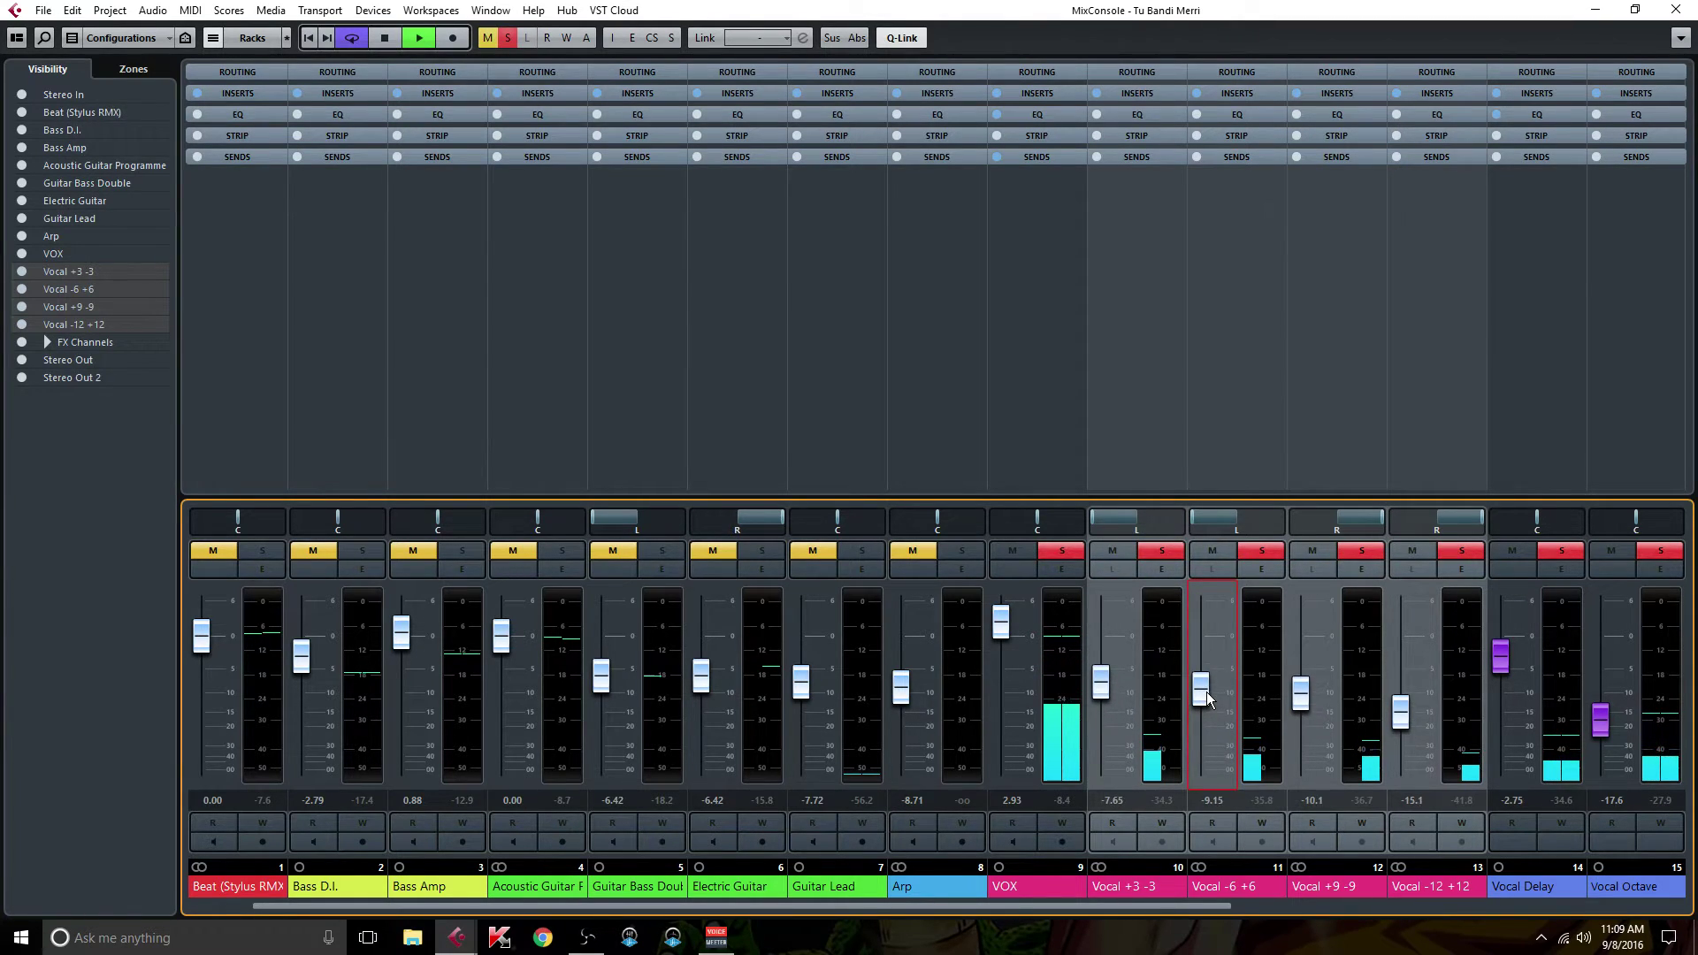
click(1166, 549)
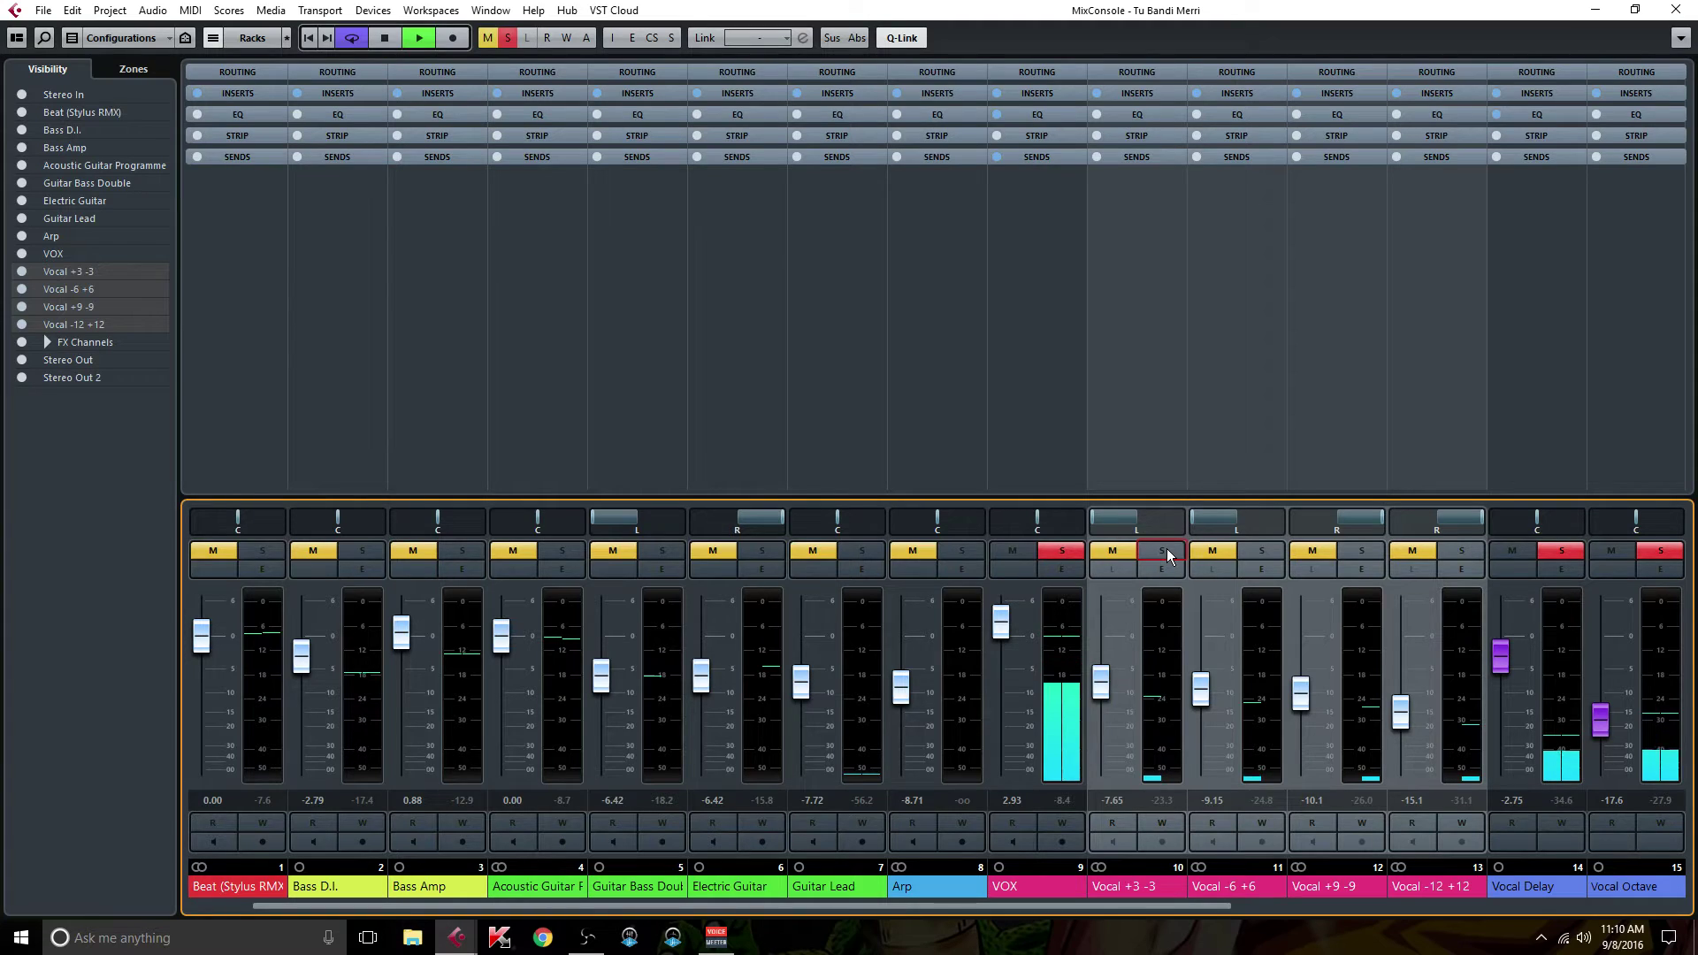
click(1166, 548)
mouse_move(1201, 688)
mouse_down()
mouse_move(1213, 612)
mouse_move(1211, 698)
mouse_up()
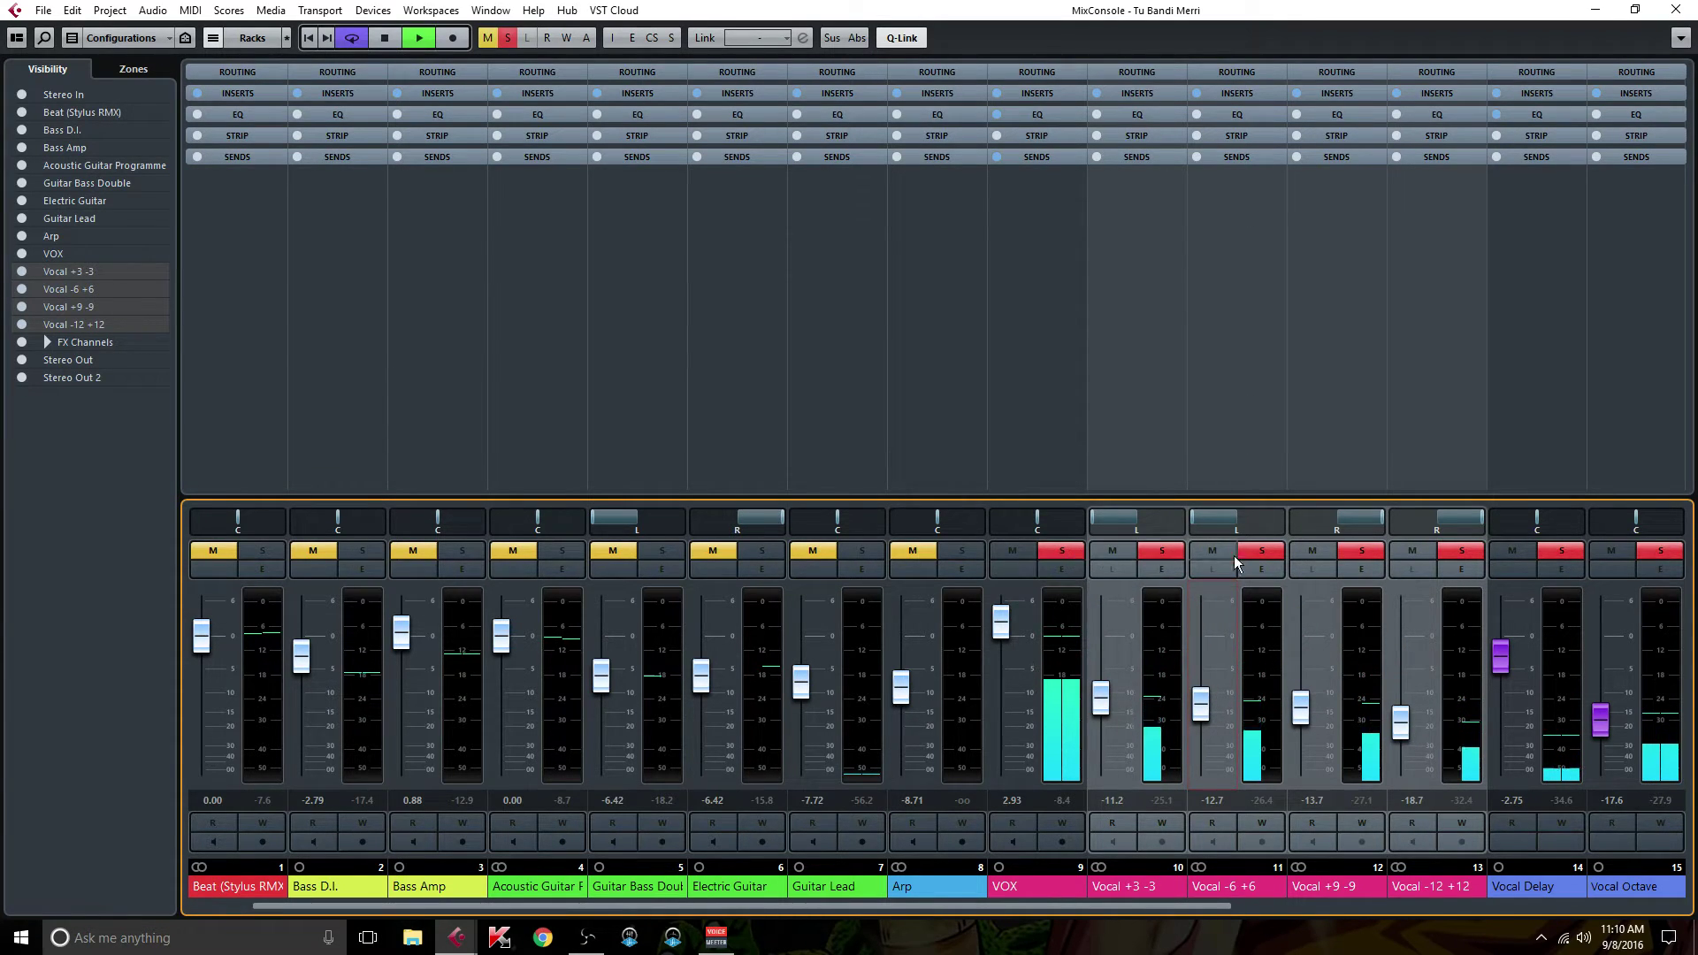
Turn off the solos on VOX and the Doubler tracks and raise the linked Doubler faders until Vocal +3 -3 reaches 6.02 dB
click(1160, 550)
click(1061, 548)
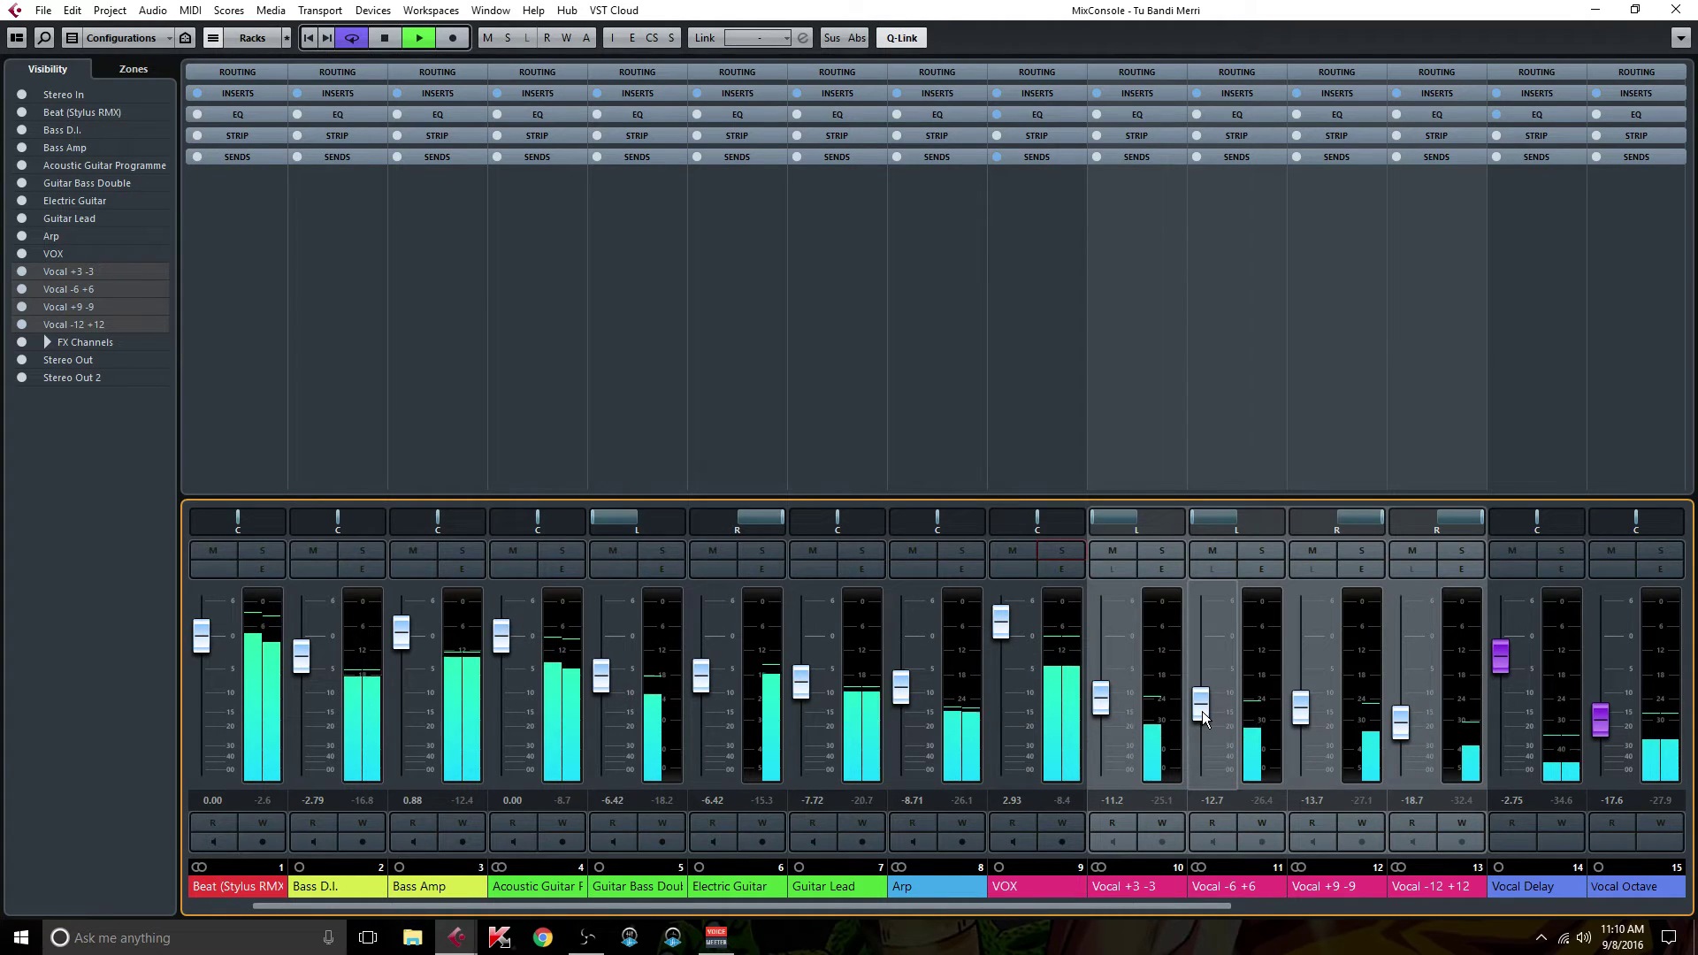
drag(1202, 711, 1211, 617)
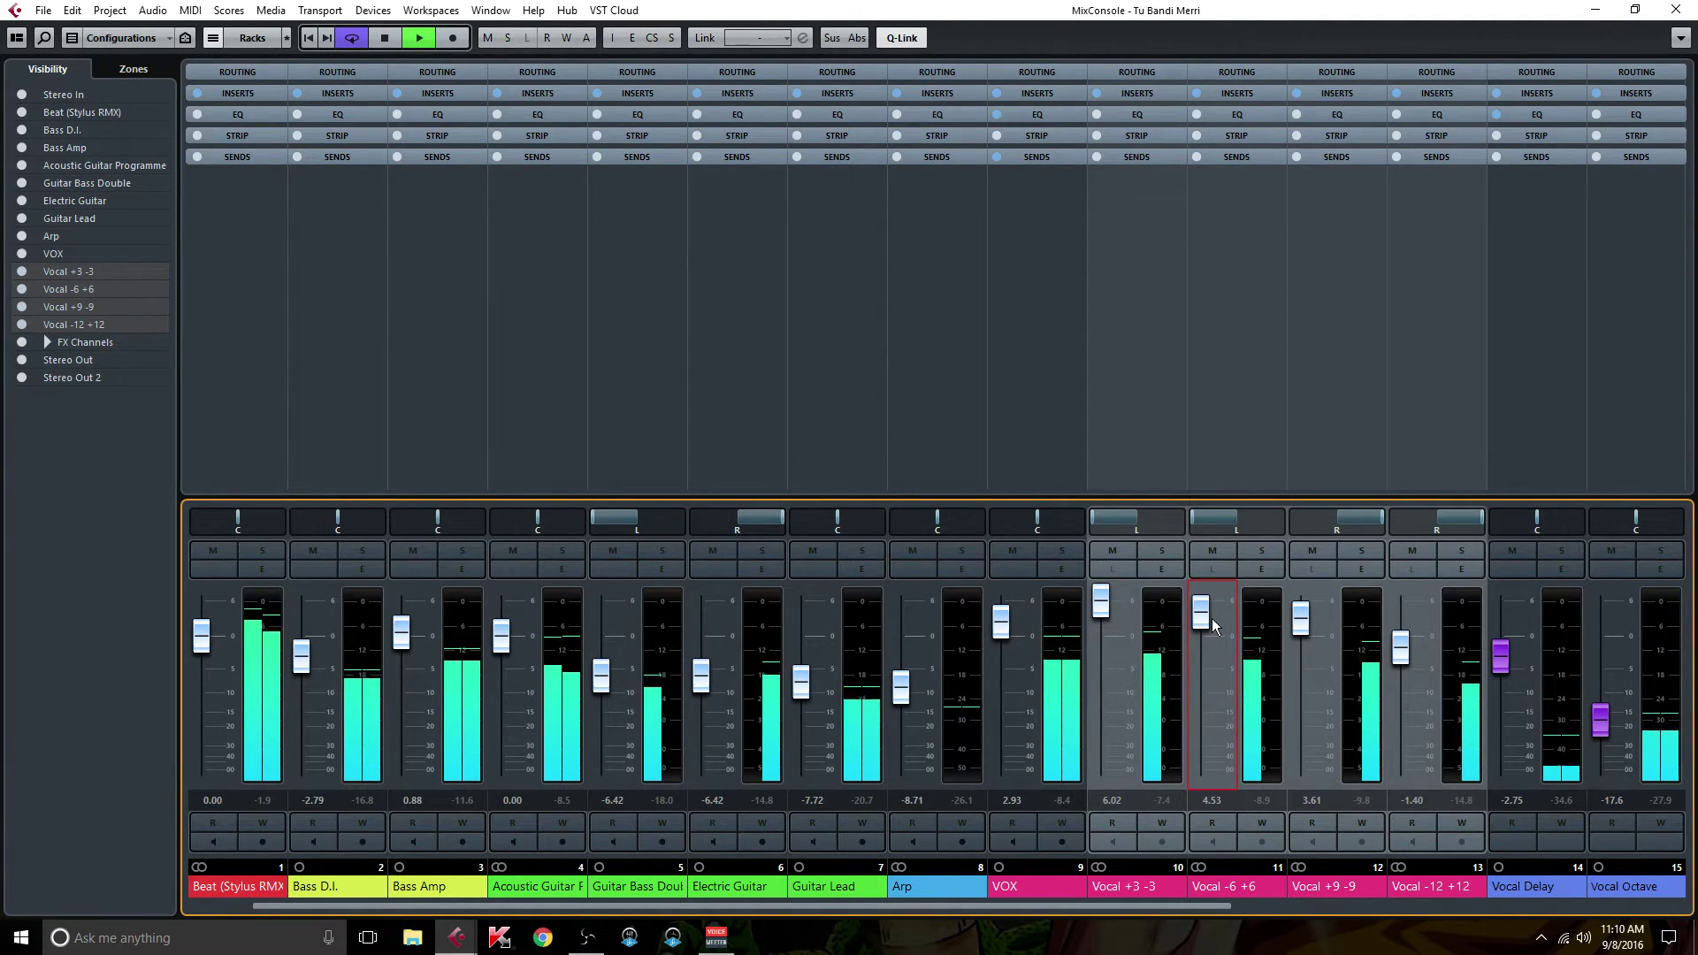
Mute the four Doubler tracks, lower their linked faders so Vocal +3 -3 sits at about -8.4 dB, and unmute them
click(1121, 549)
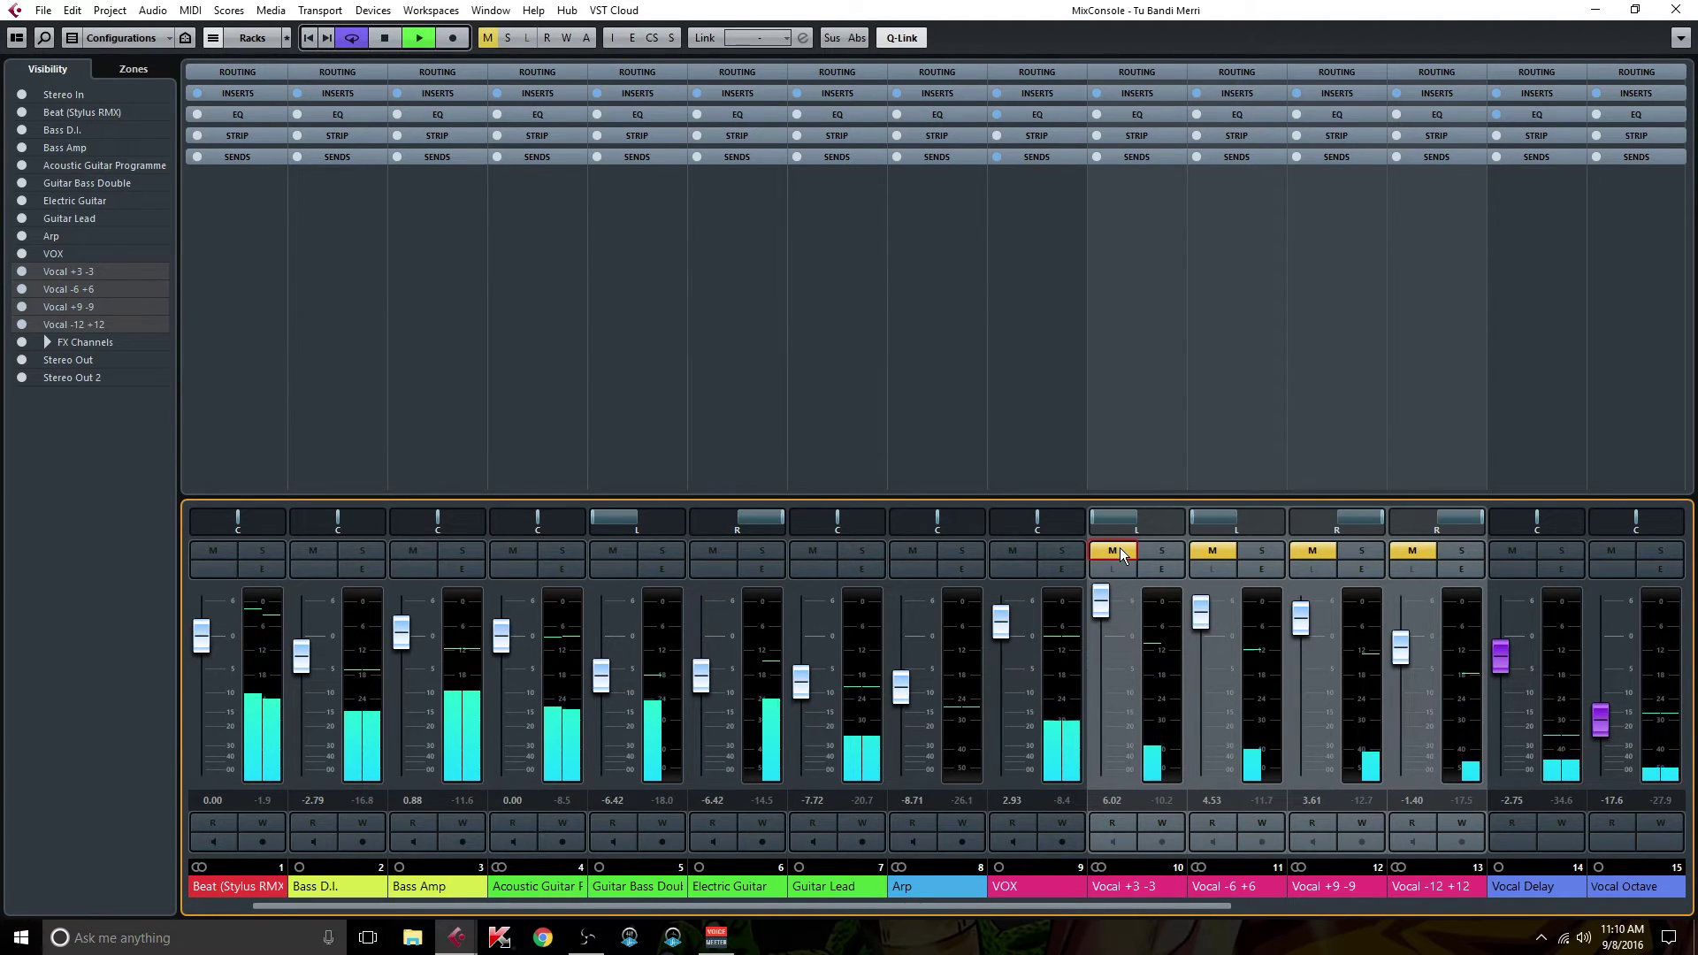
drag(1100, 603, 1106, 692)
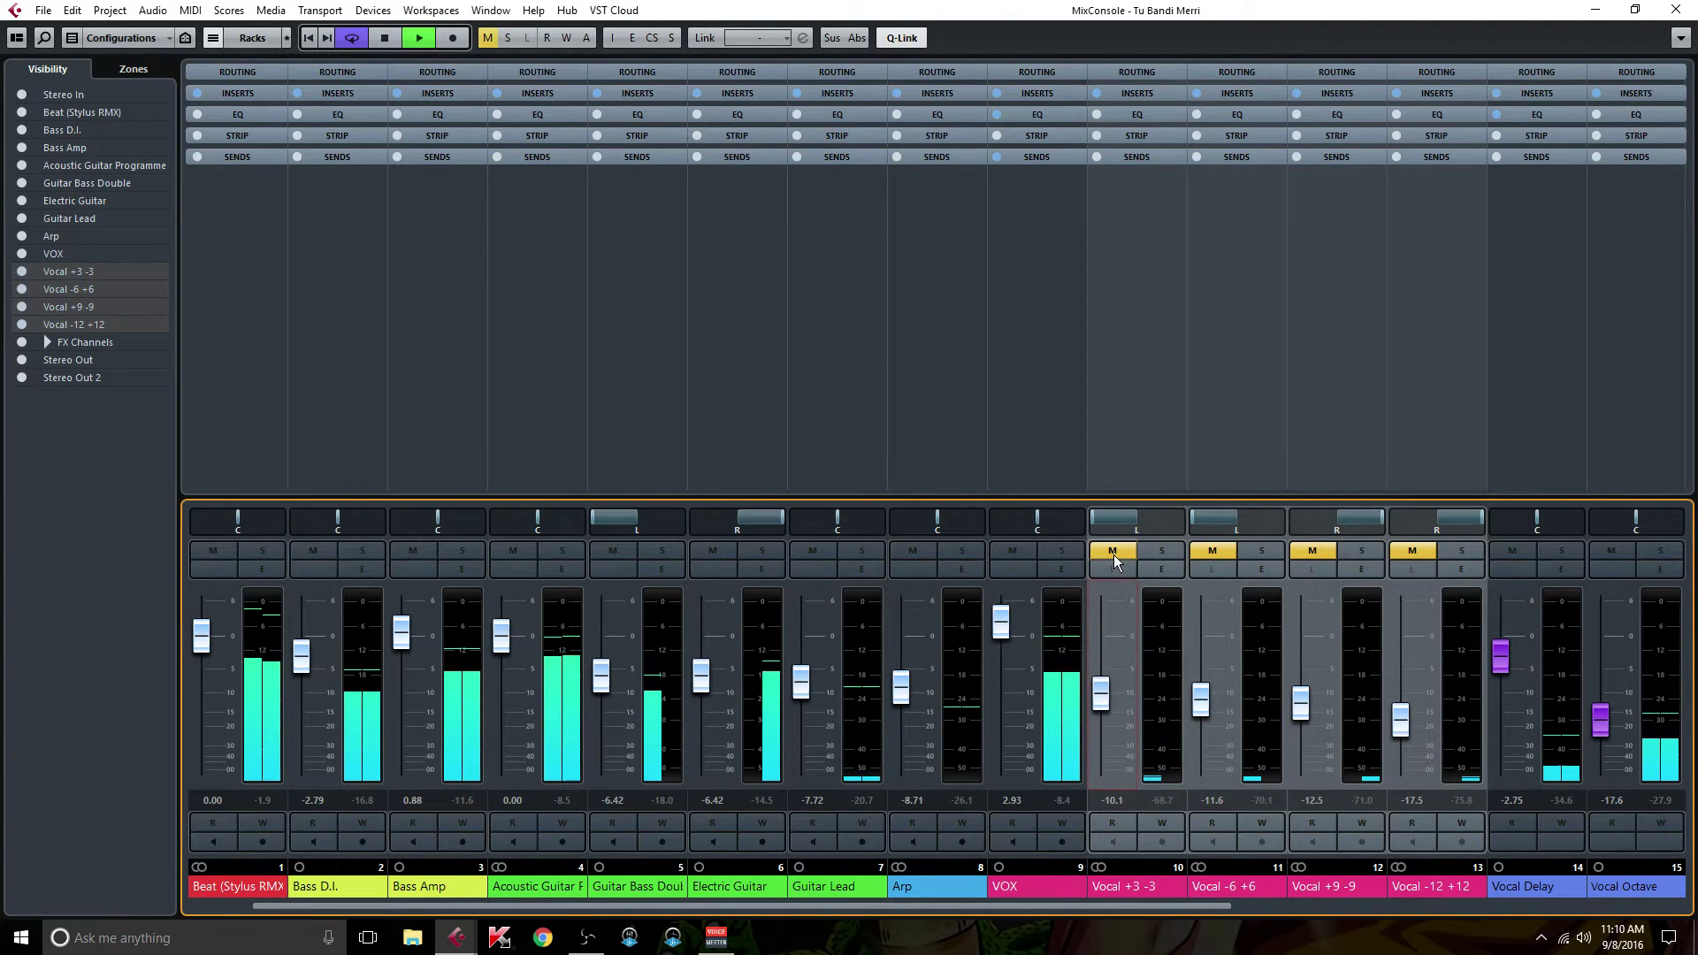
drag(1100, 693, 1100, 683)
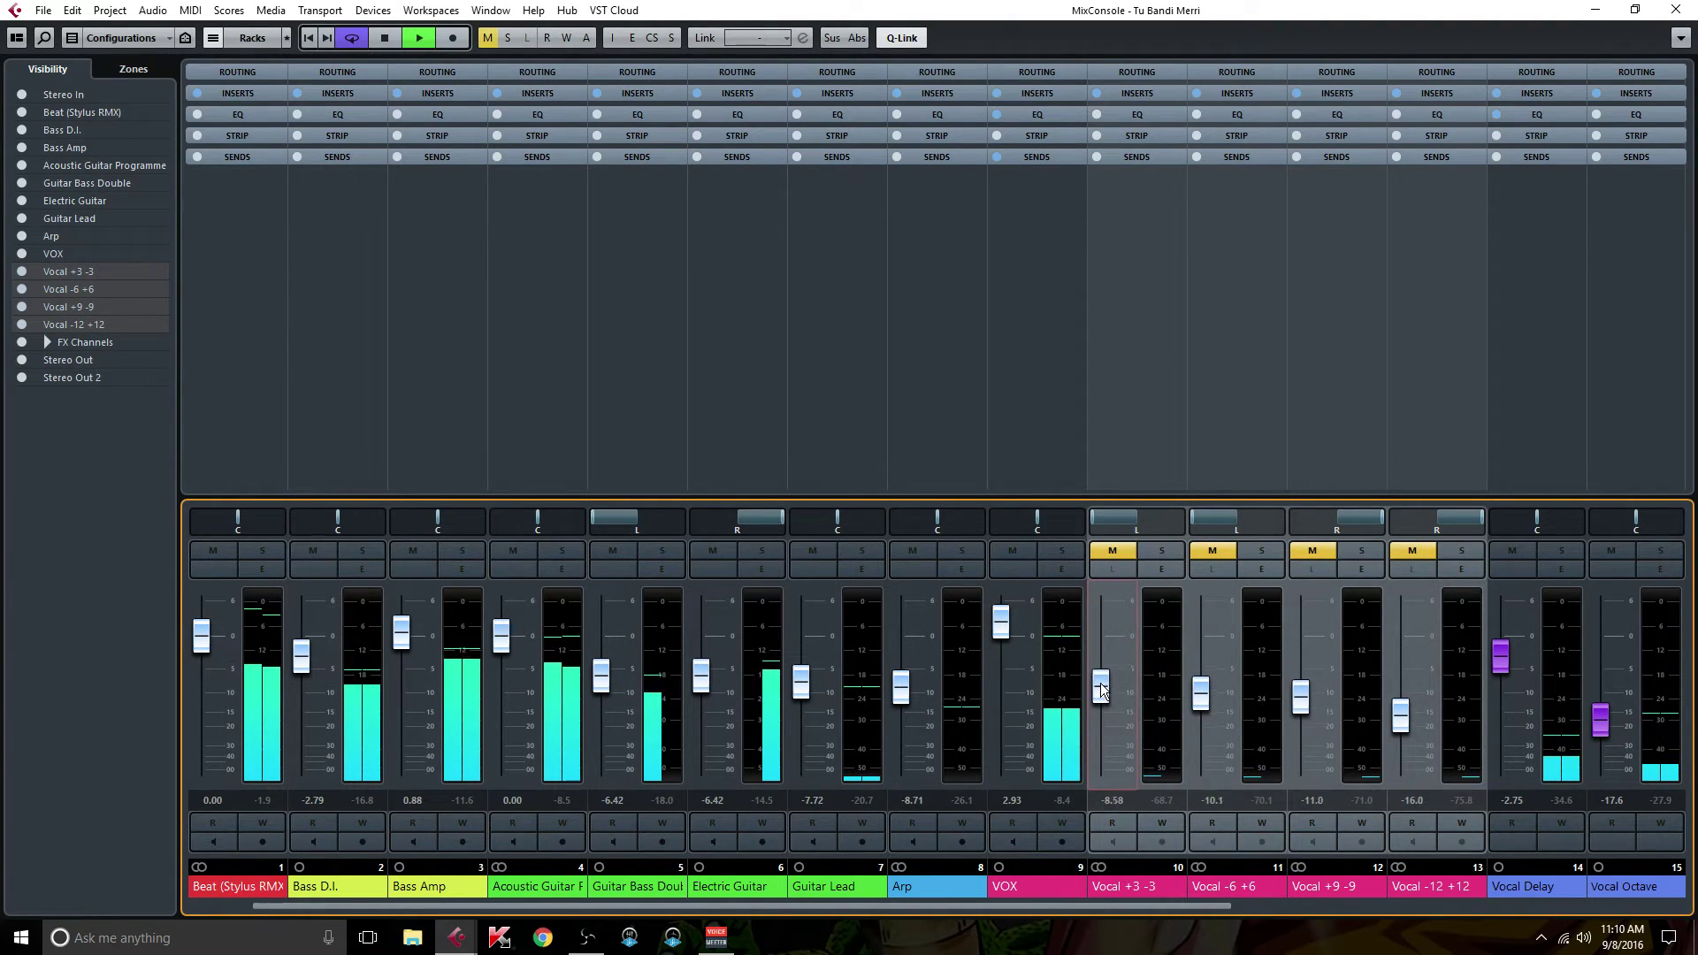
click(1112, 554)
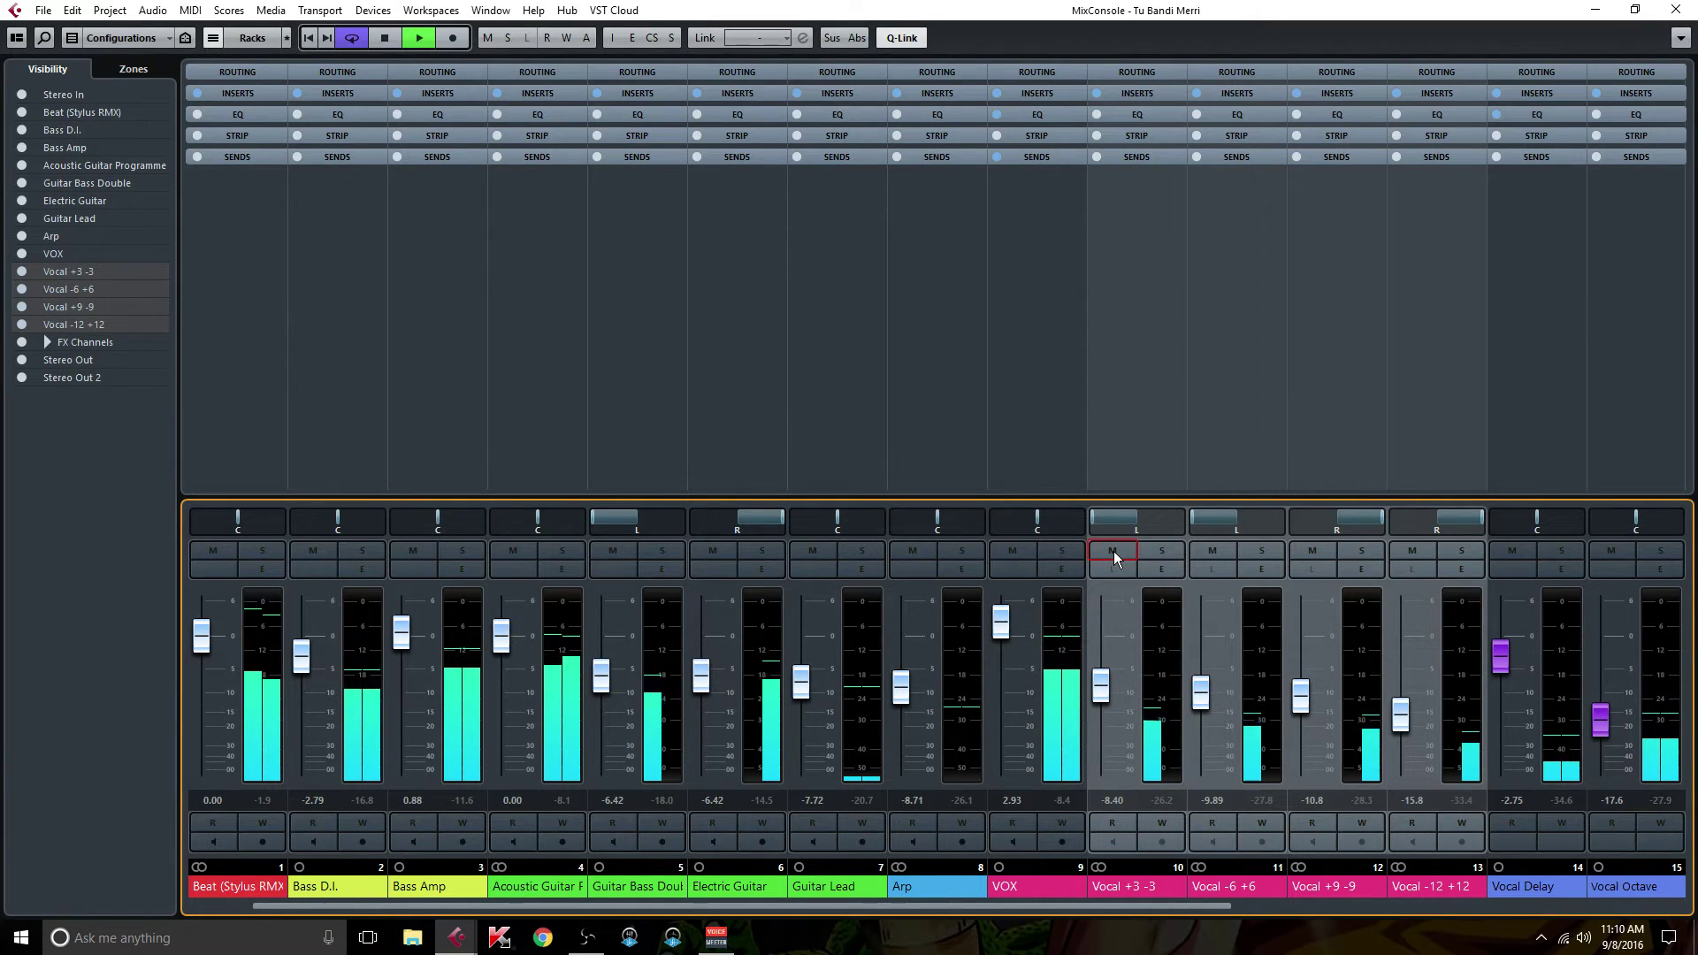
Audition the Doublers at 6.02 dB on Vocal +3 -3 with VOX muted, then compare them muted and unmuted under VOX at -3.05 dB
click(1027, 549)
drag(1112, 694, 1113, 602)
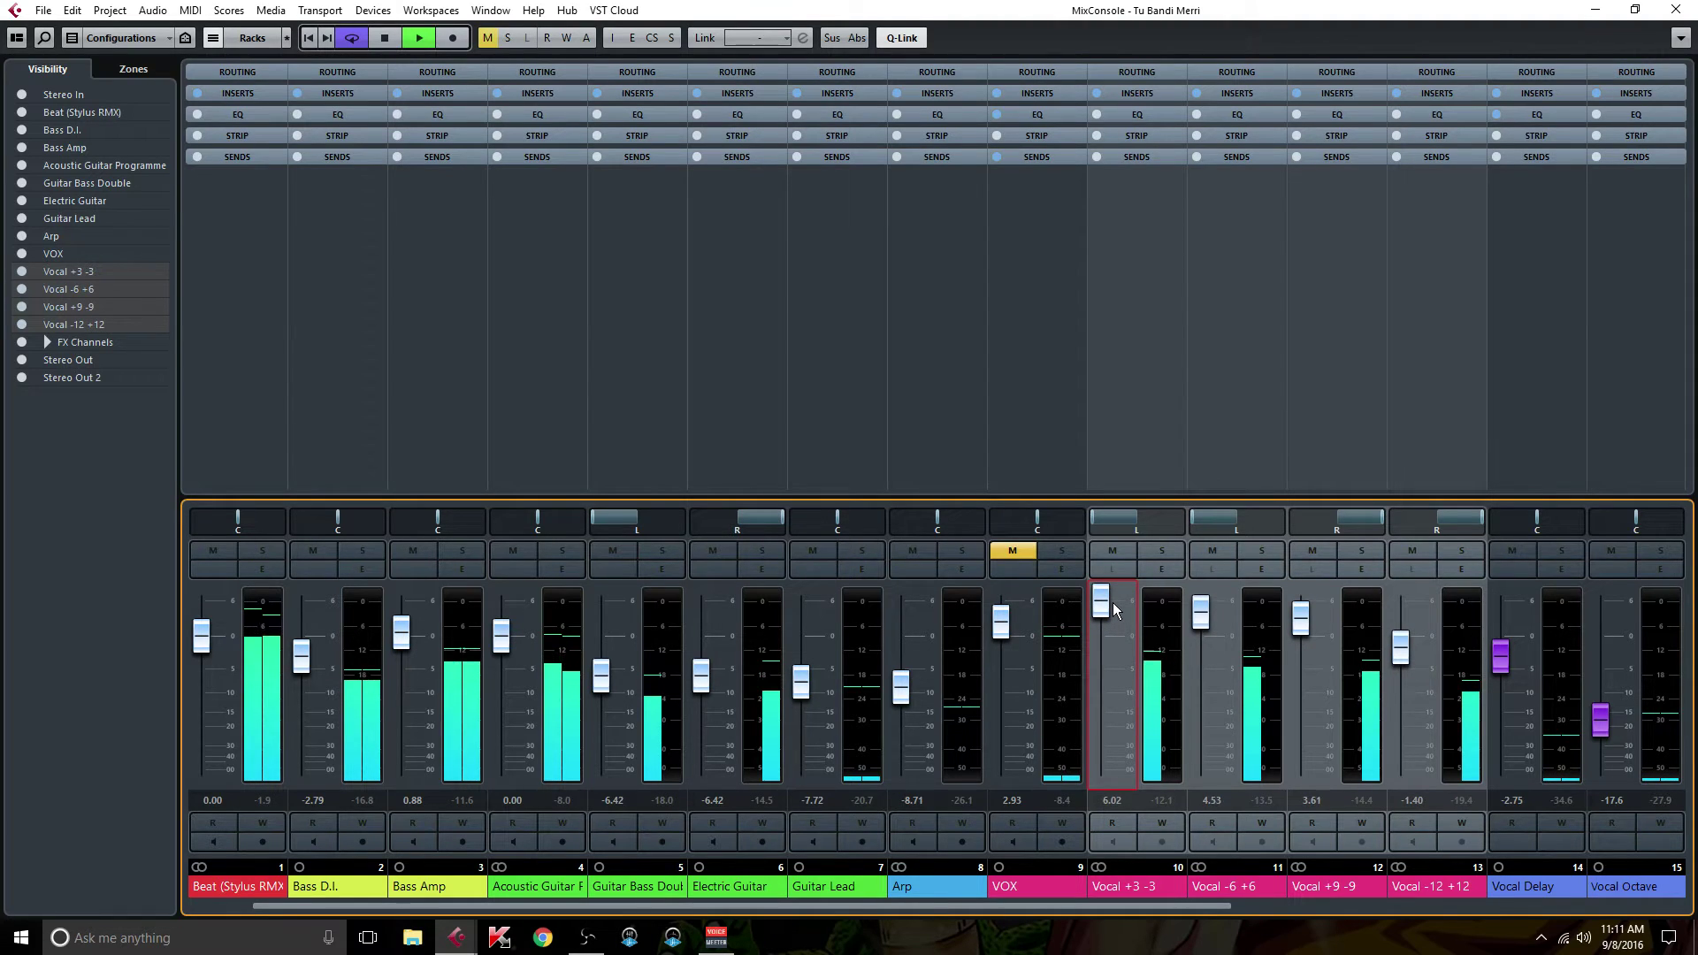
click(1024, 552)
drag(1102, 607, 1102, 665)
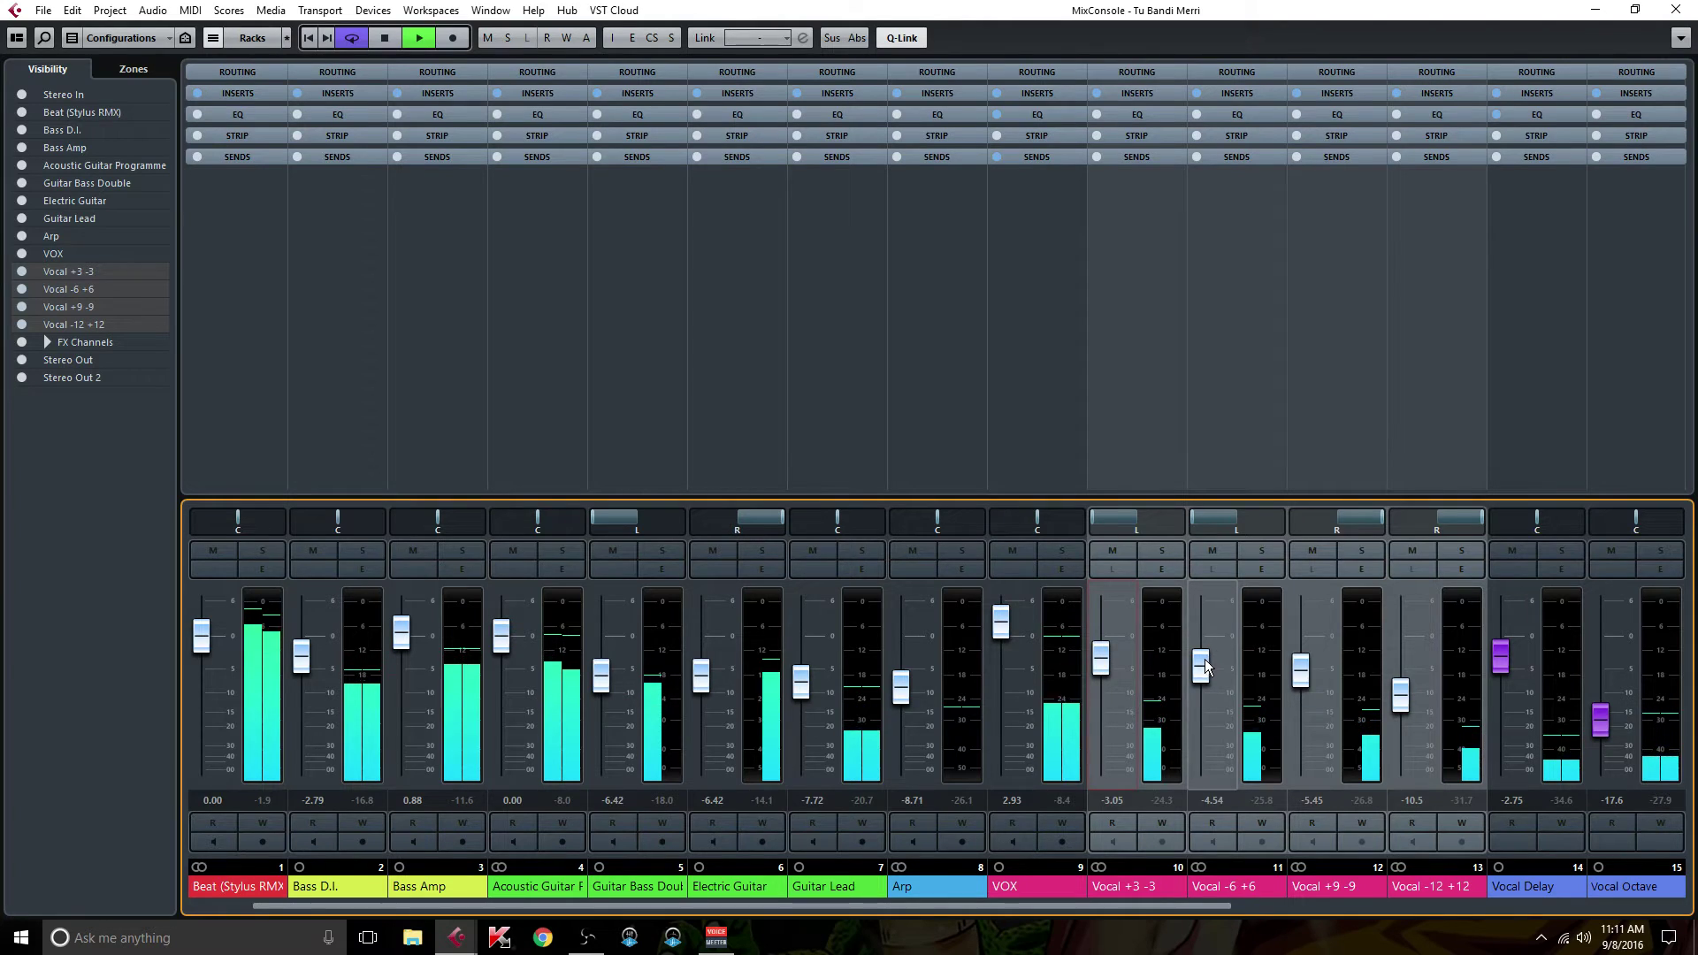
click(1116, 553)
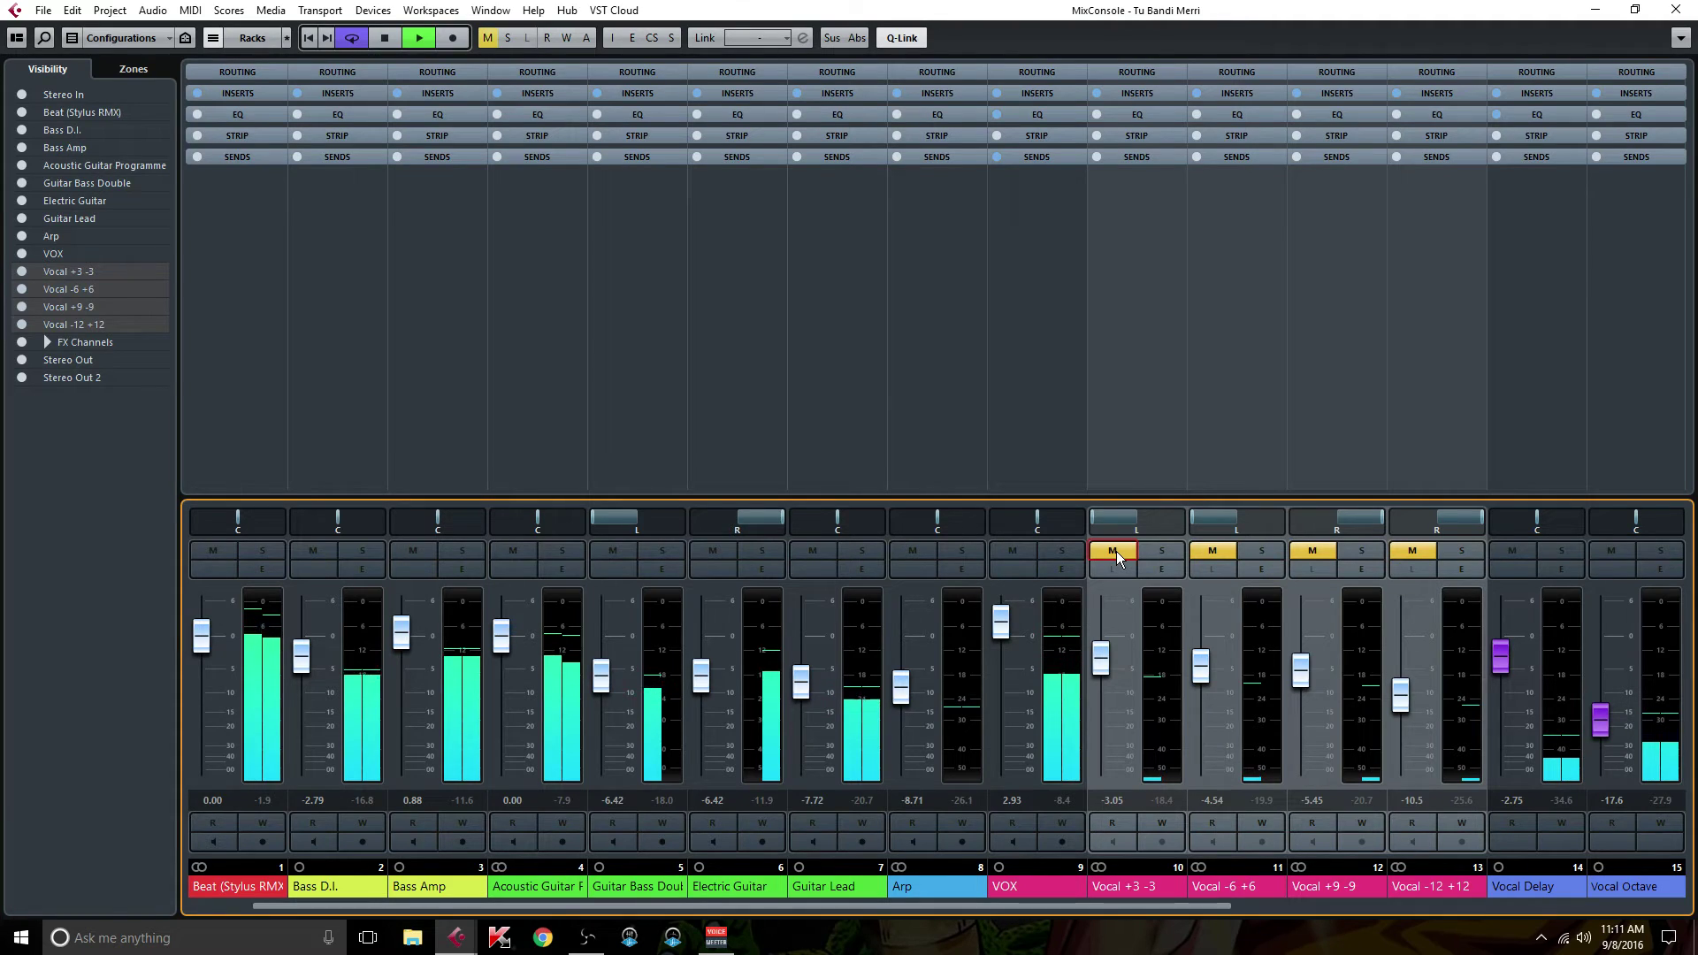
click(1116, 550)
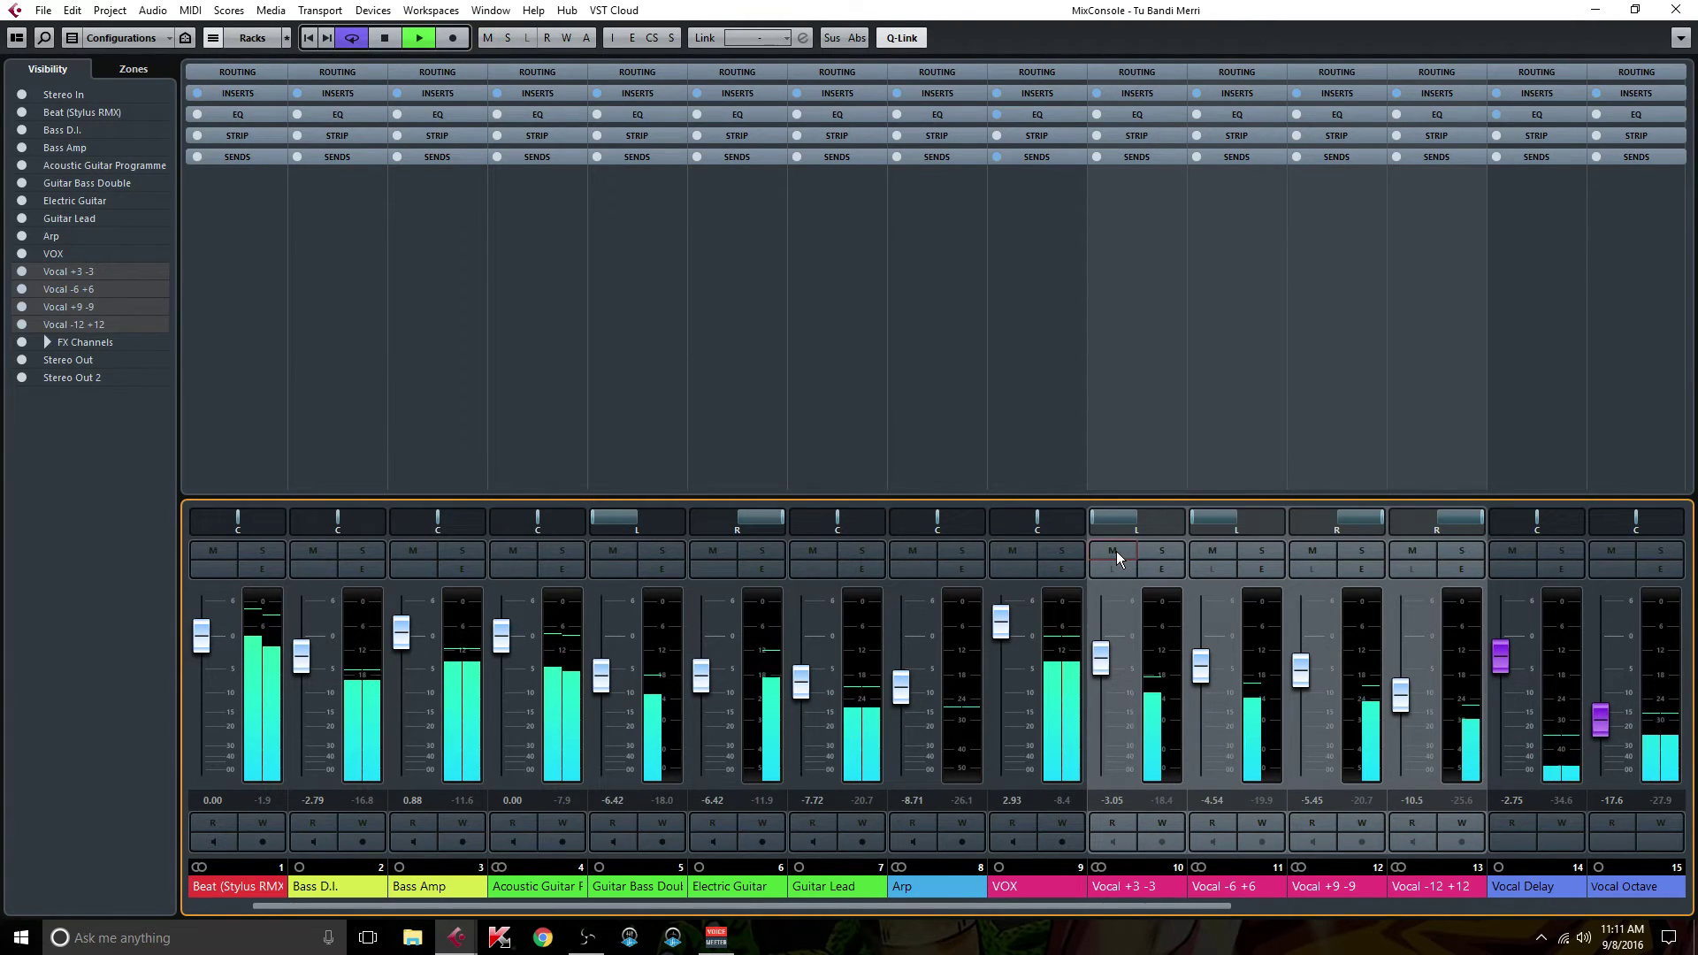
Raise the linked Doubler faders to 6.02 dB on Vocal +3 -3, settle them at -9.04 dB, and stop playback
click(1200, 669)
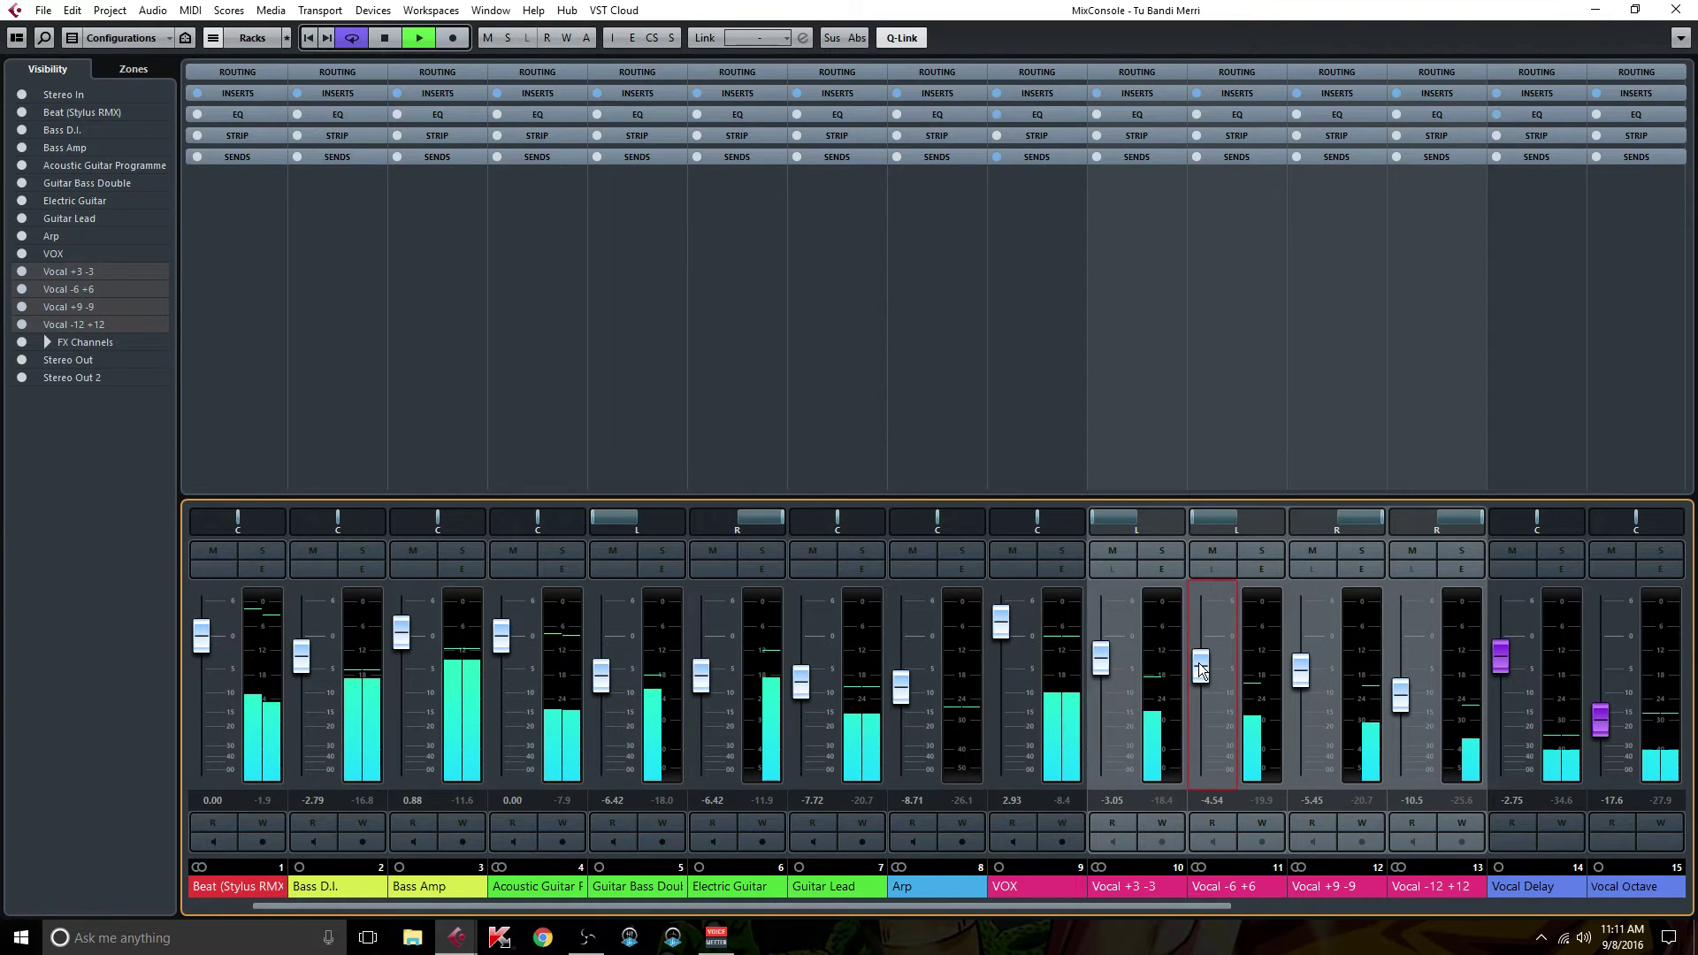
drag(1198, 662, 1196, 607)
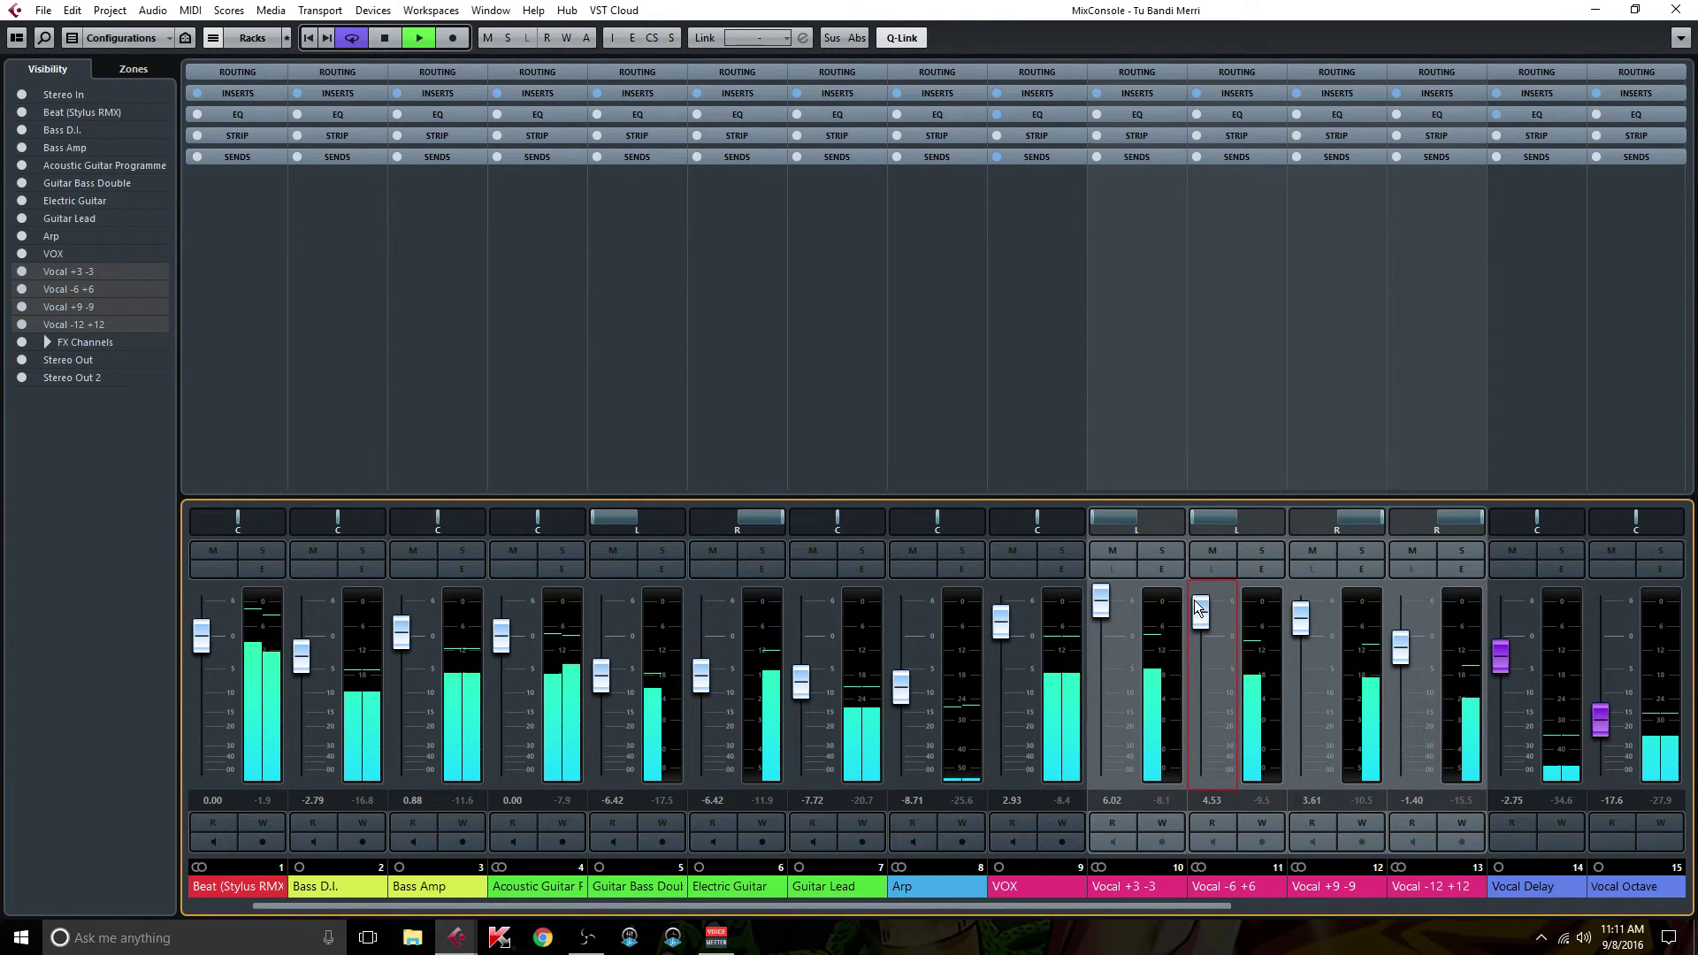
drag(1194, 600, 1211, 699)
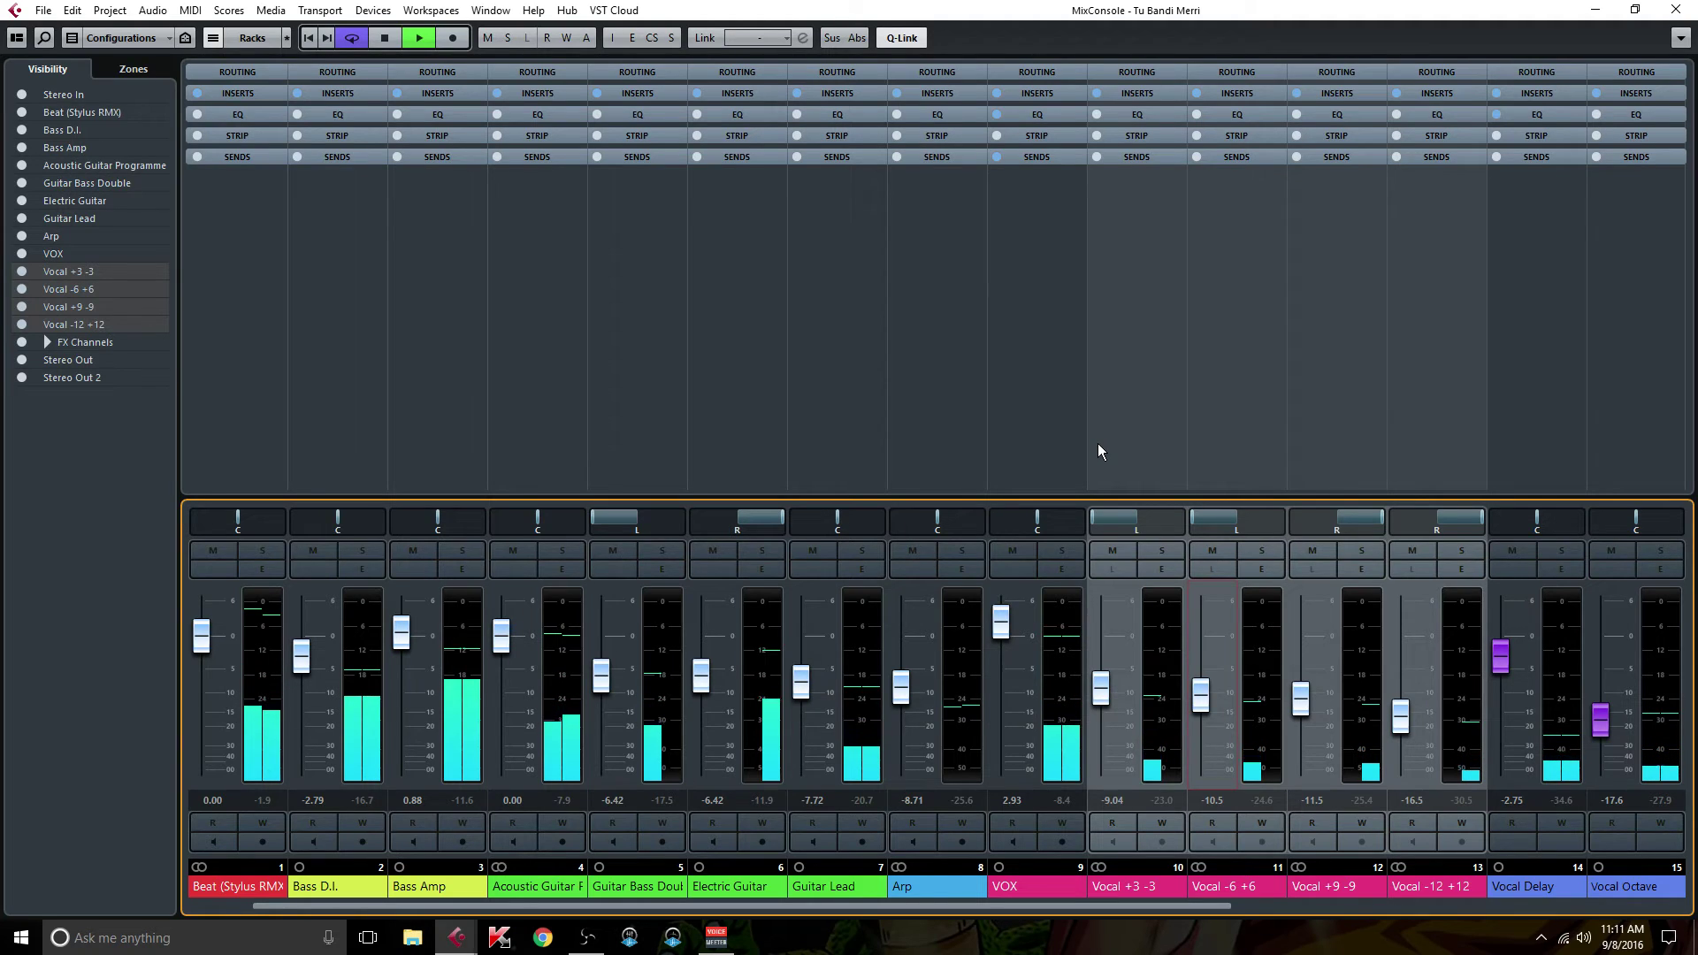
key(space)
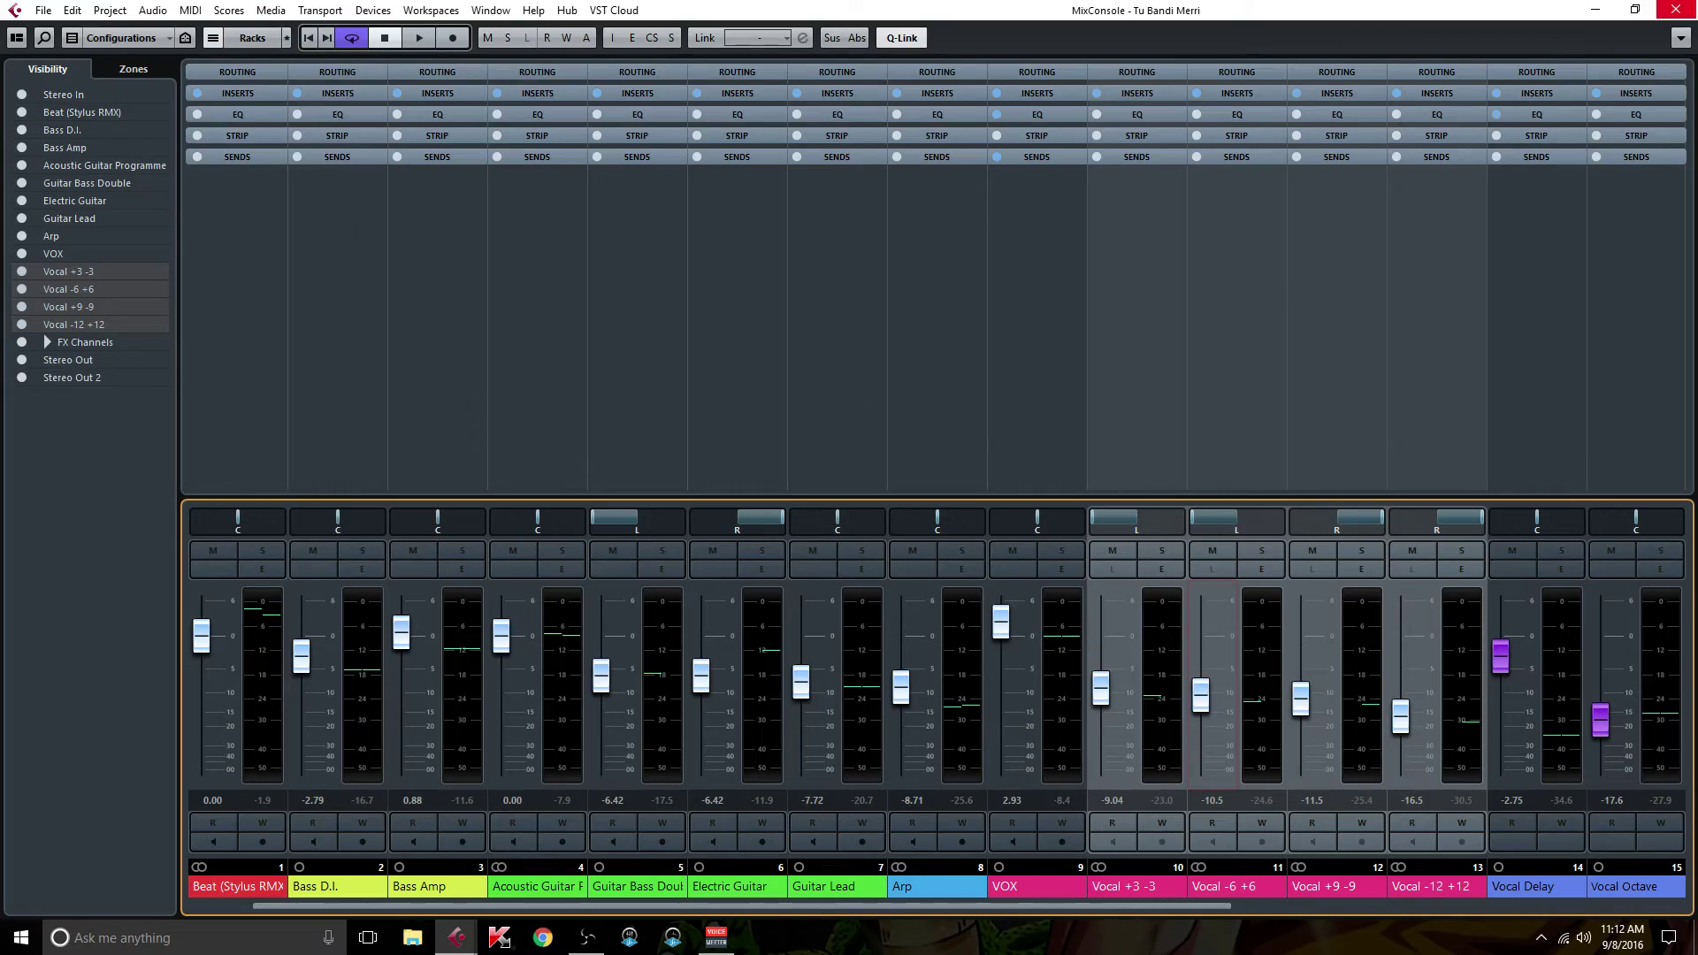
Close the MixConsole and show the vocal tracks around bars 70 and 71 in the project
click(1676, 10)
drag(904, 900, 836, 896)
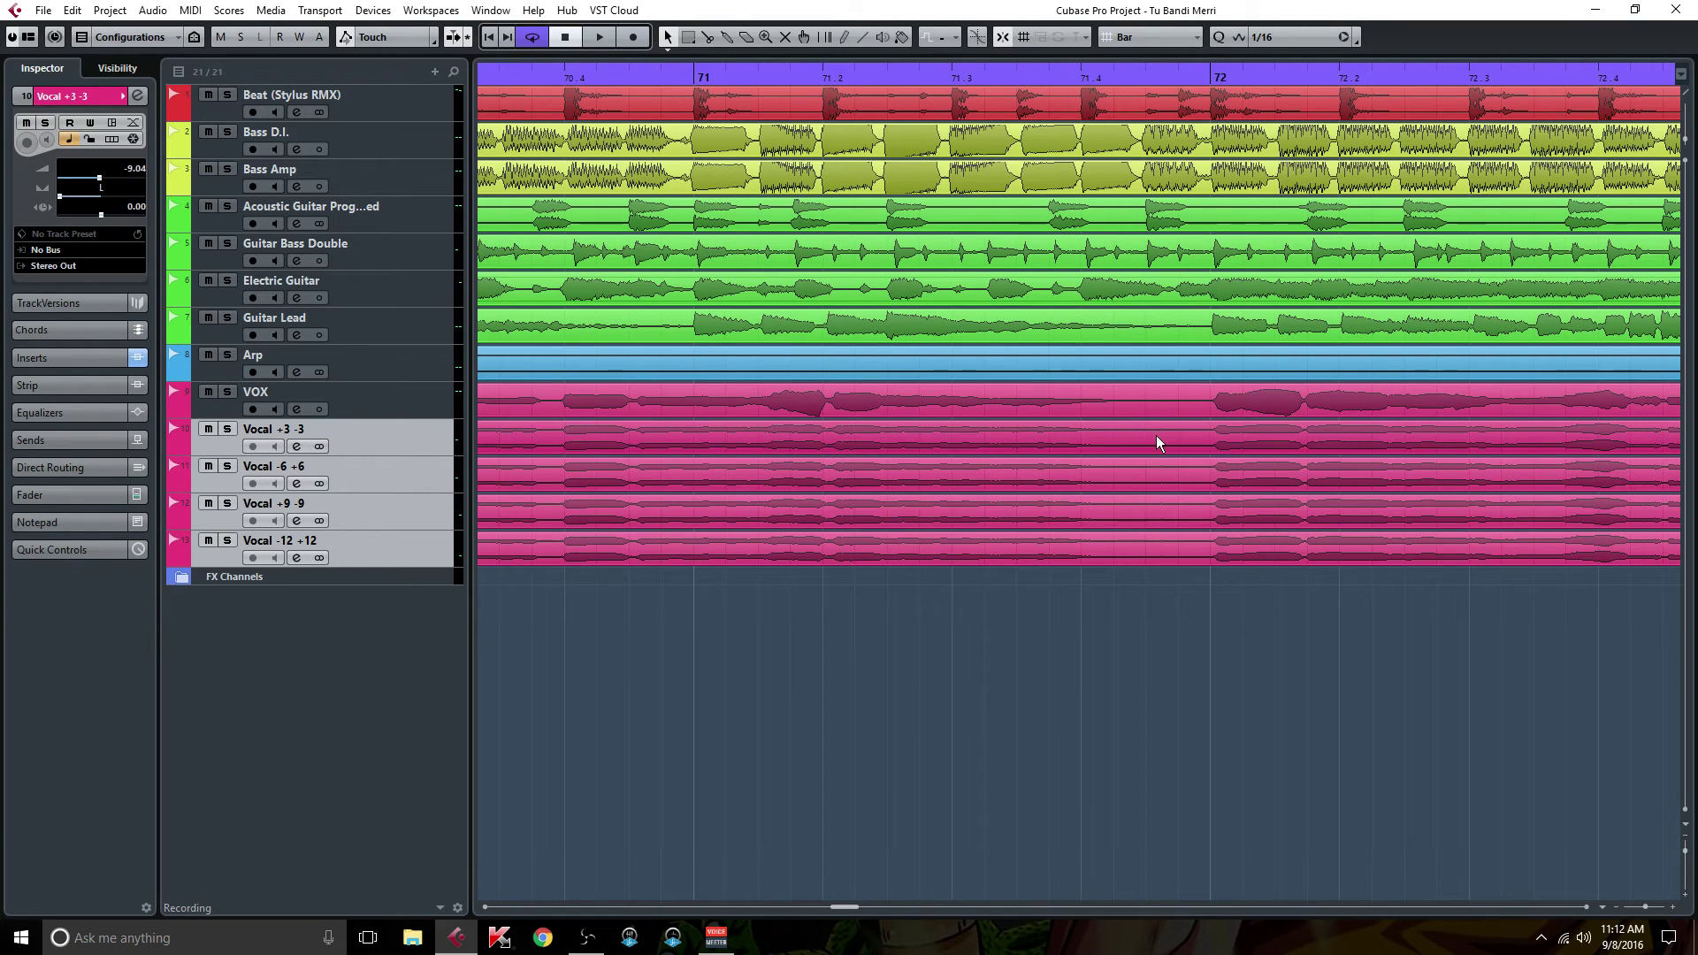
drag(856, 906, 850, 906)
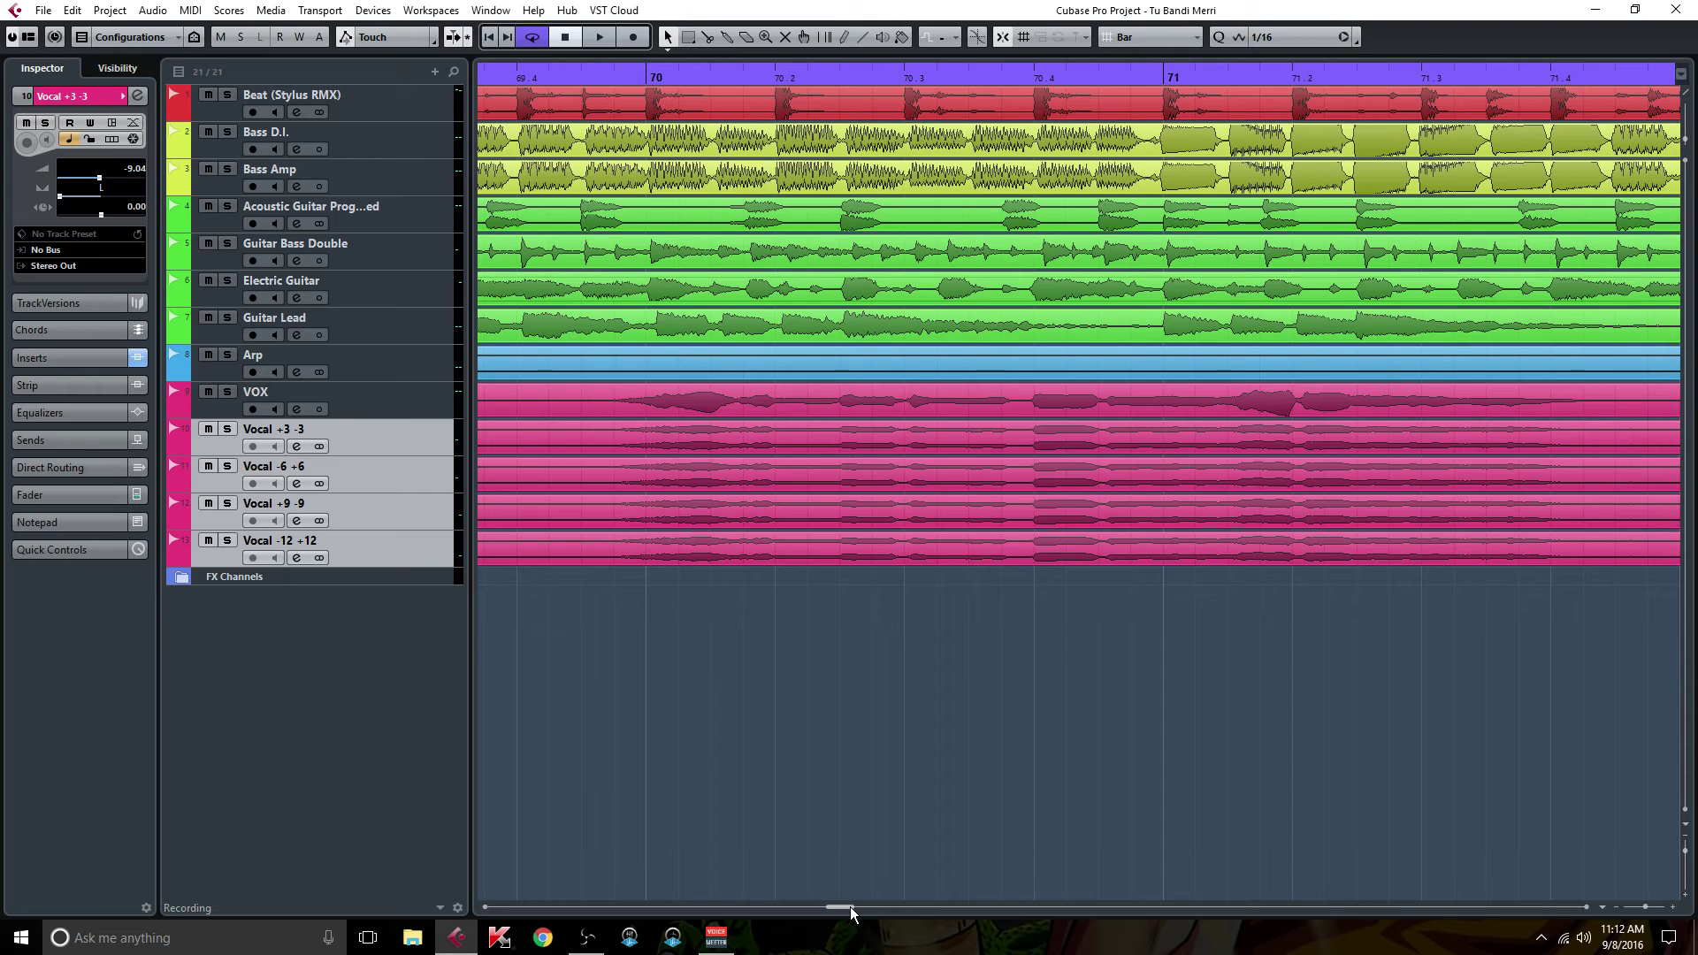
drag(851, 905, 847, 907)
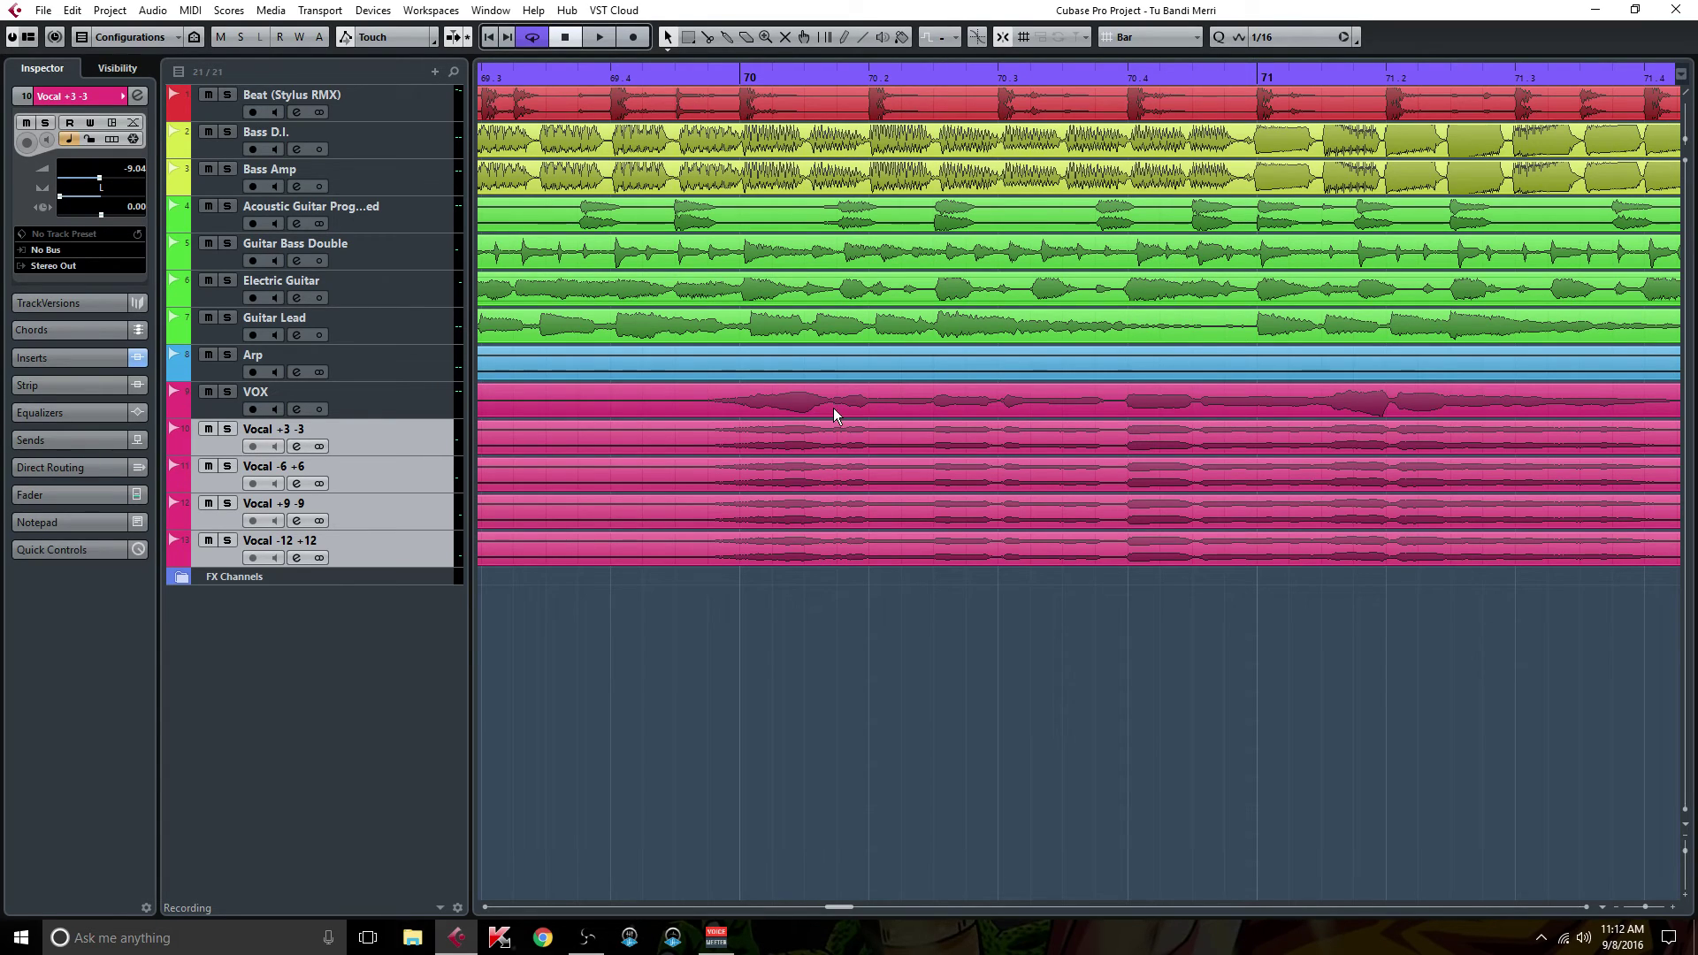
Select individual Doubler tracks and briefly view the channel settings of Vocal +3 -3 with its Doubler2 Stereo insert
click(407, 451)
click(410, 492)
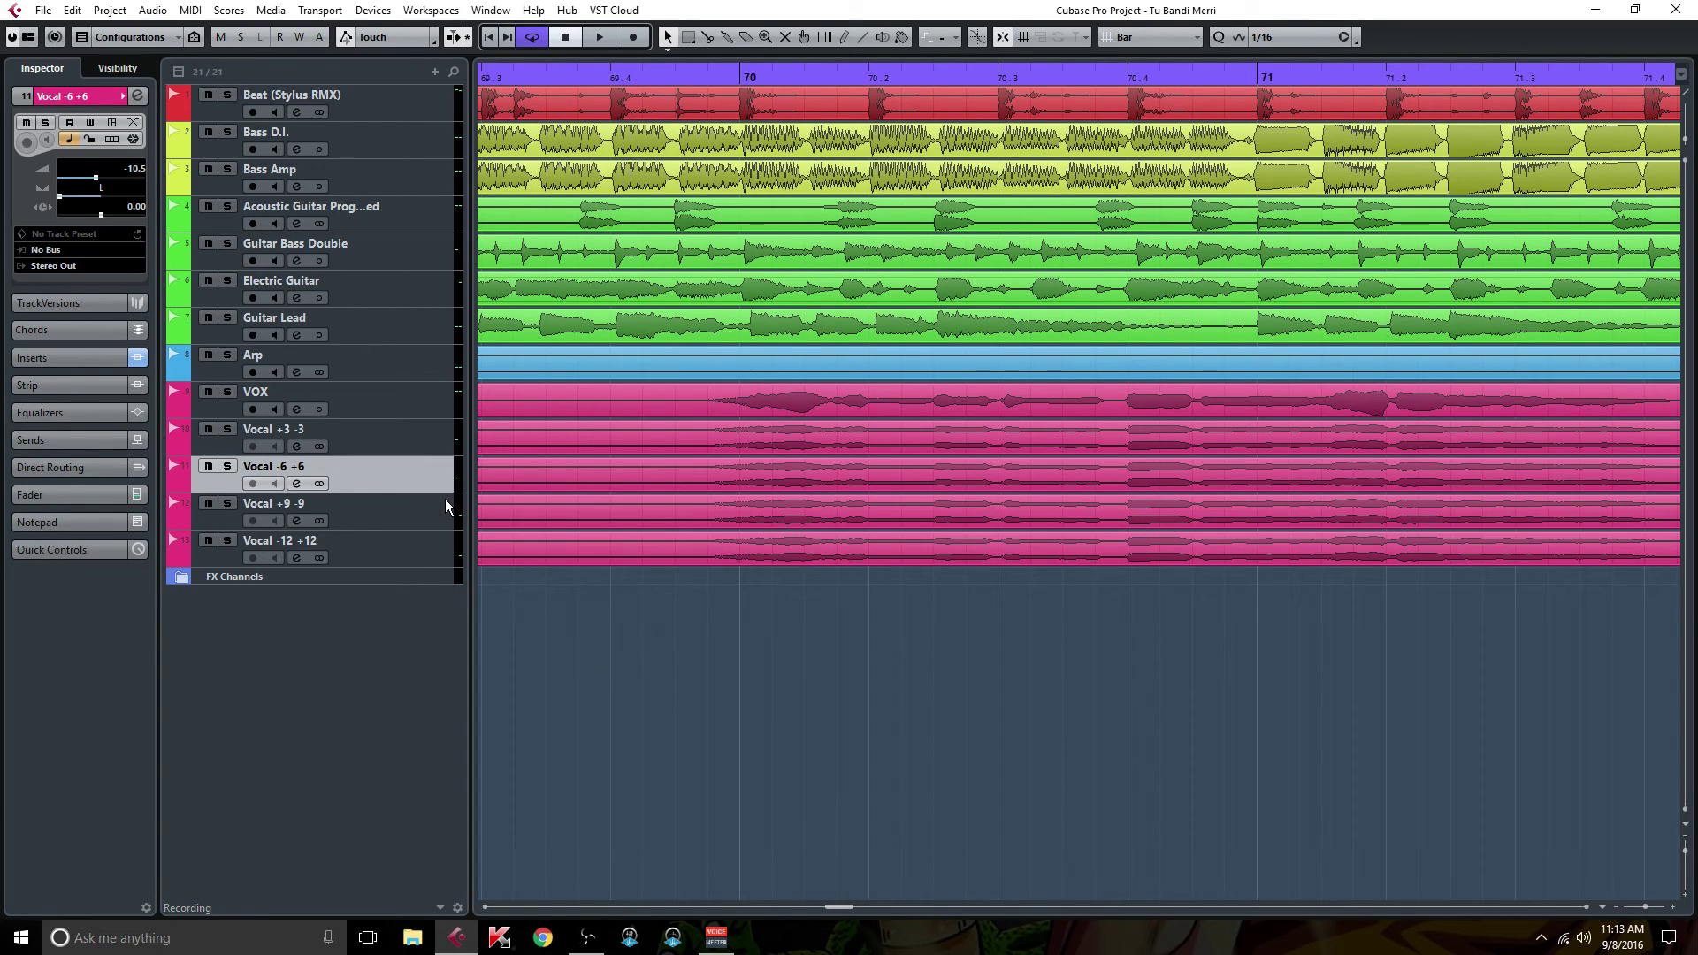
click(296, 446)
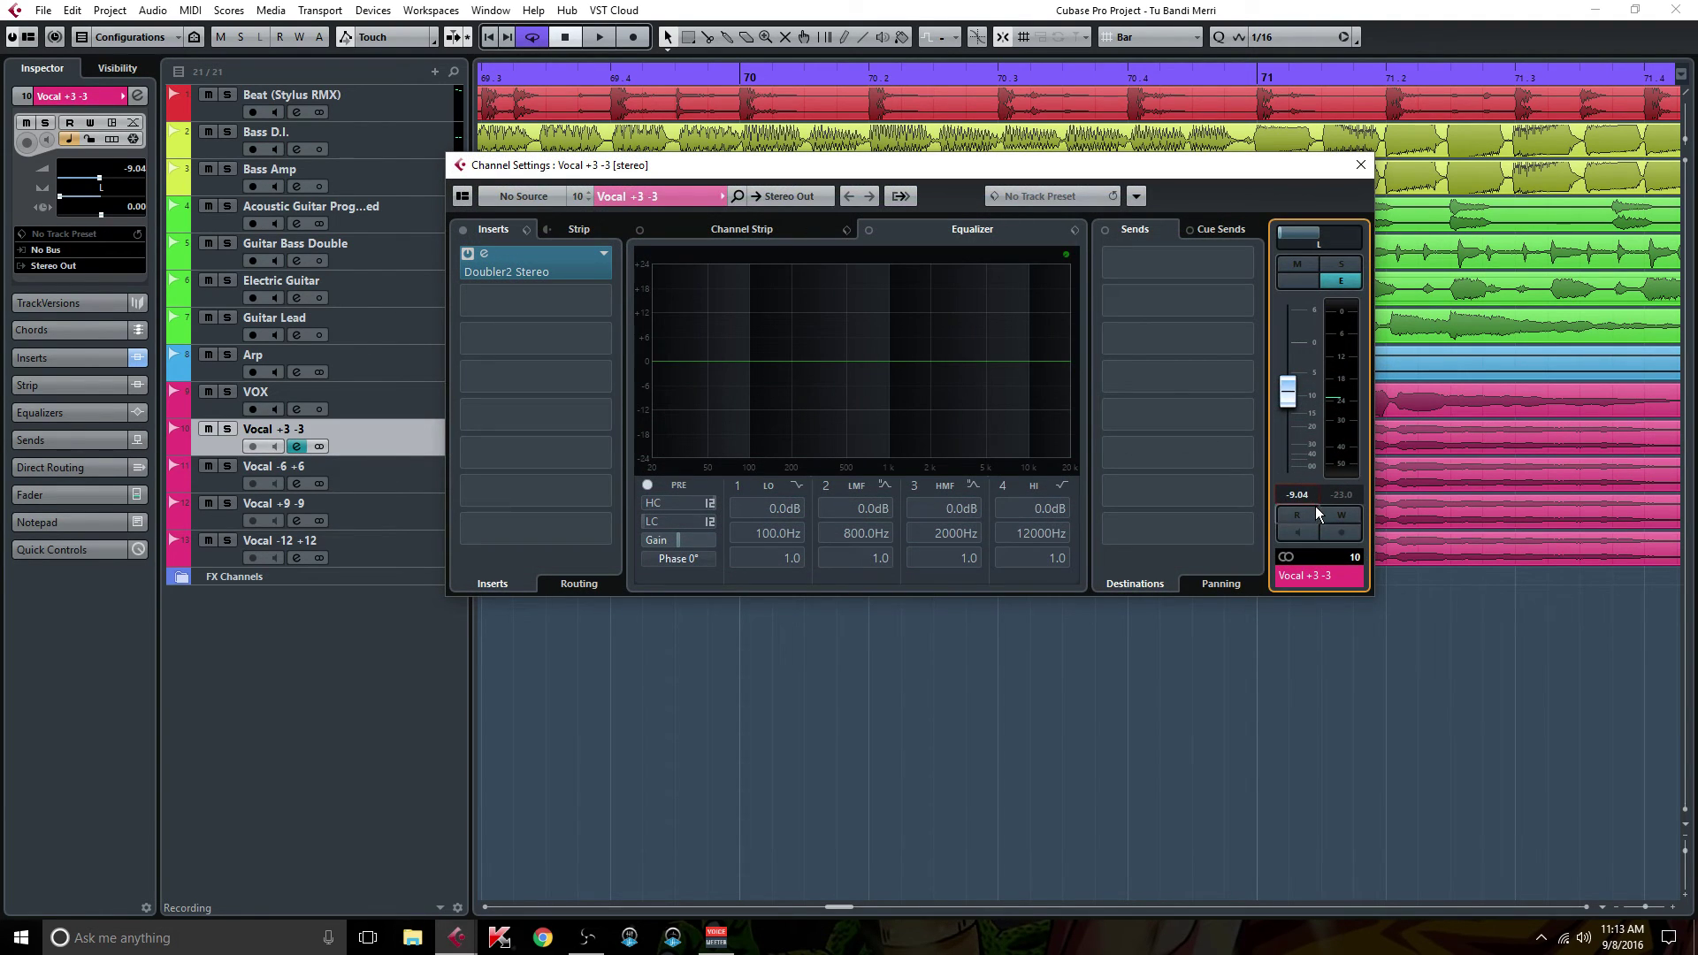
click(1361, 164)
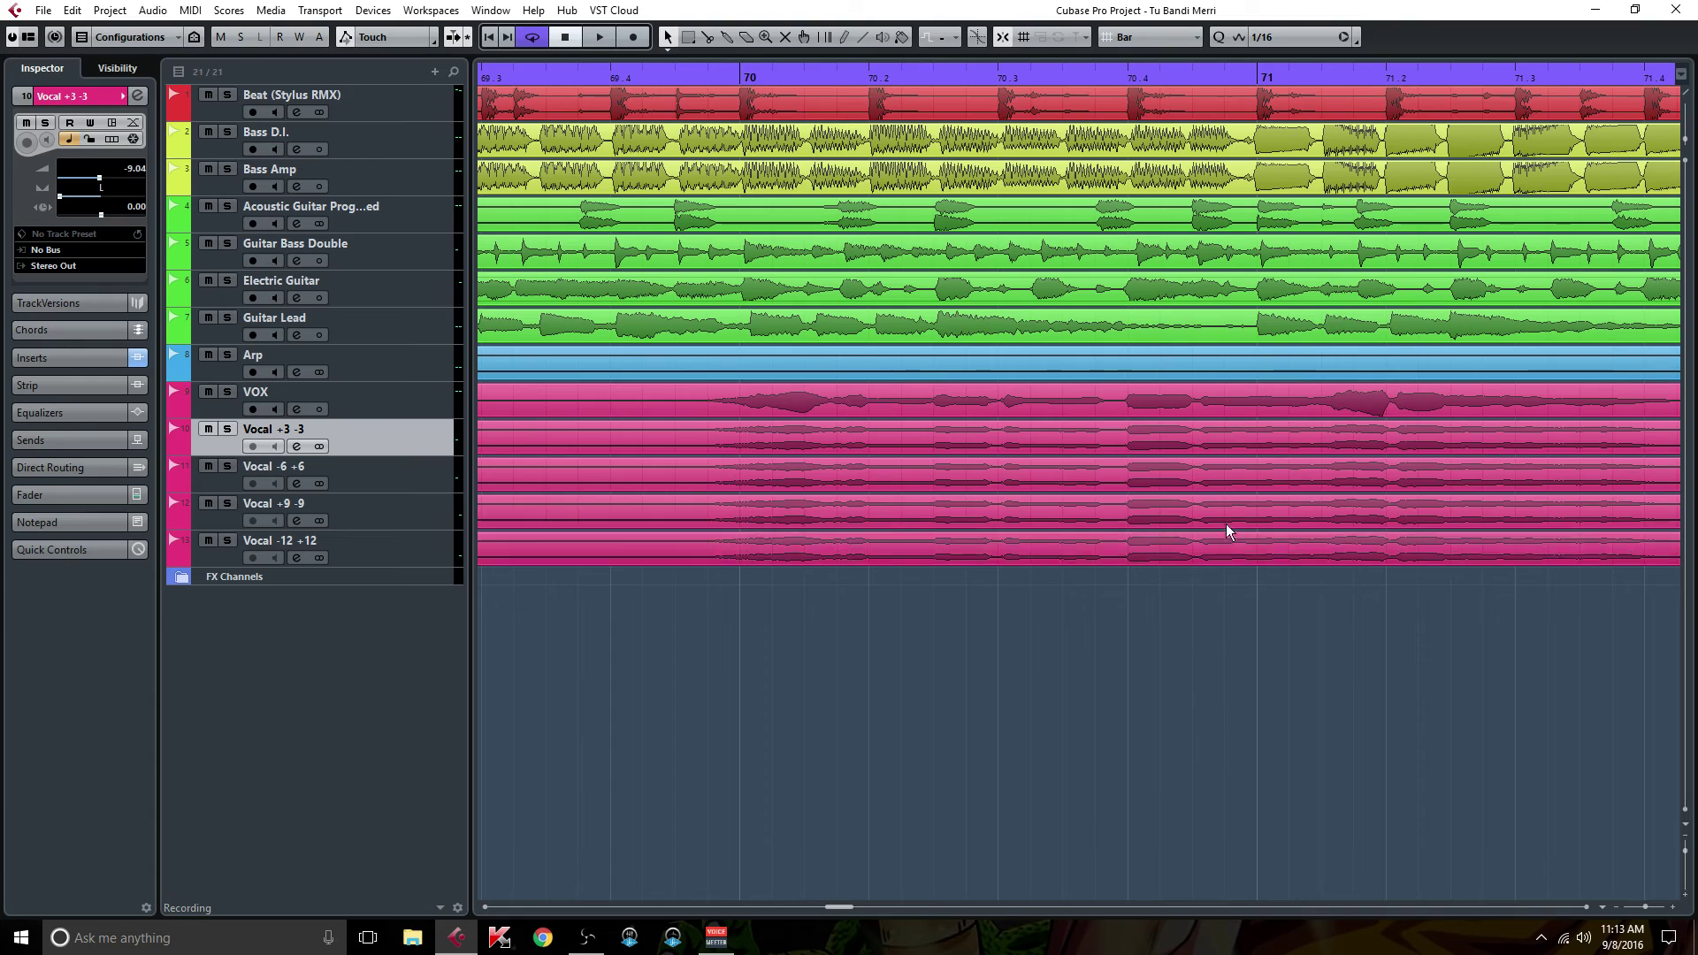